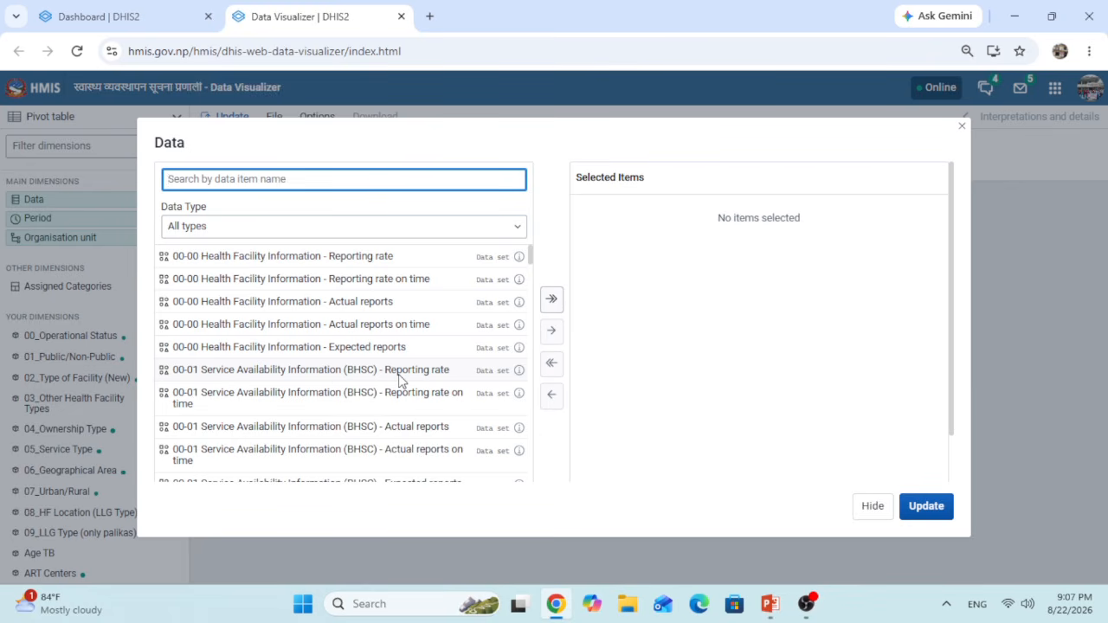
Select the Reporting rate and Reporting rate on time items of 00-01 Service Availability Information (BHSC) as the pivot table's data.
double_click(398, 379)
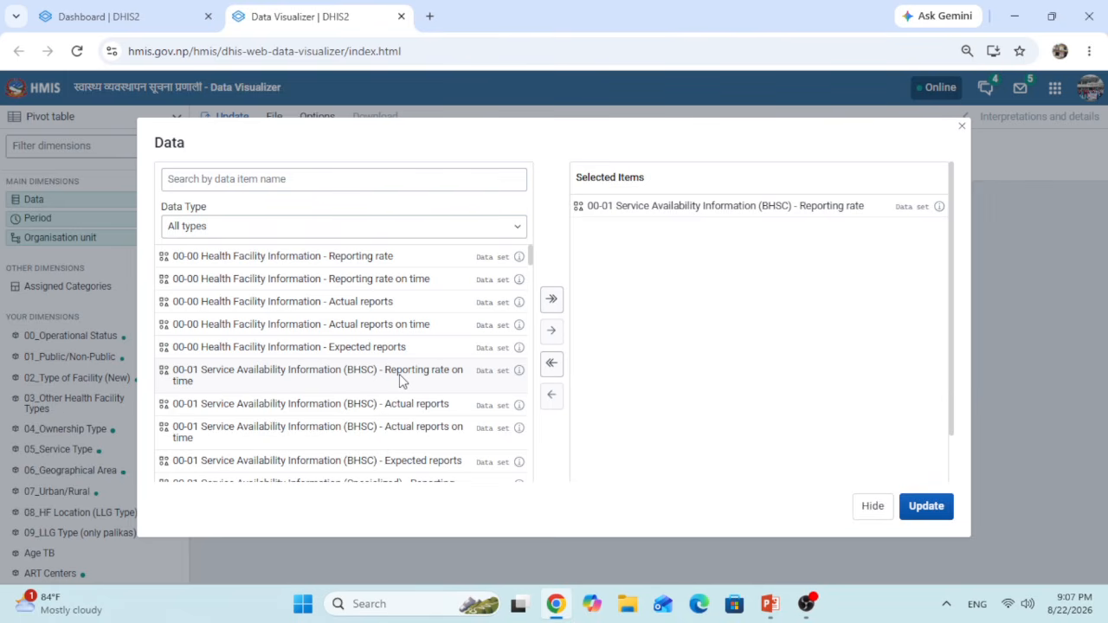
double_click(399, 374)
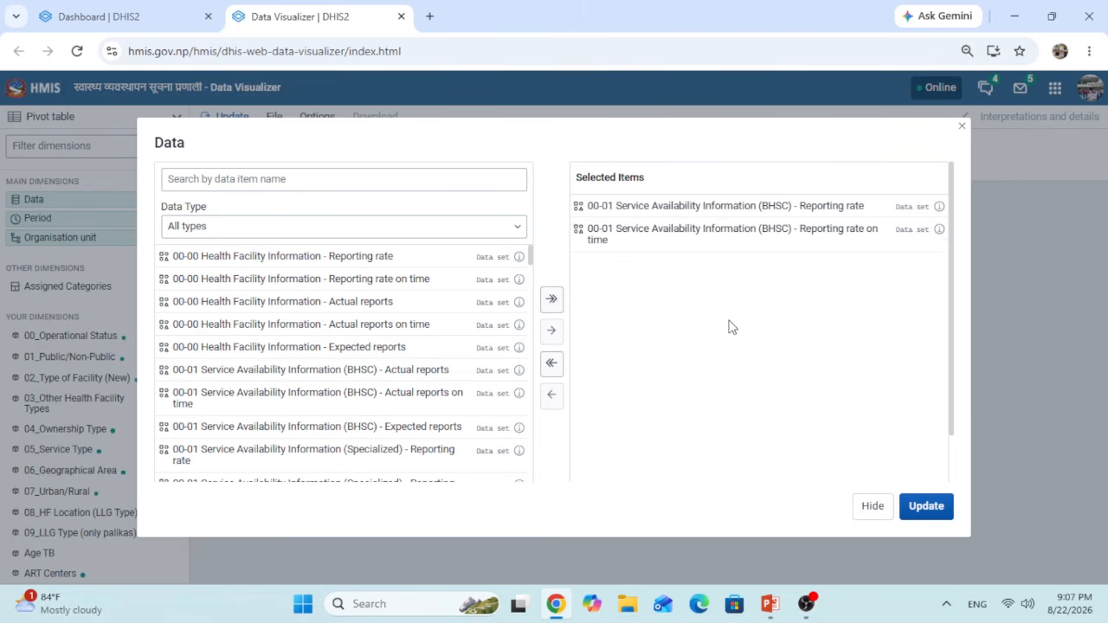
click(872, 508)
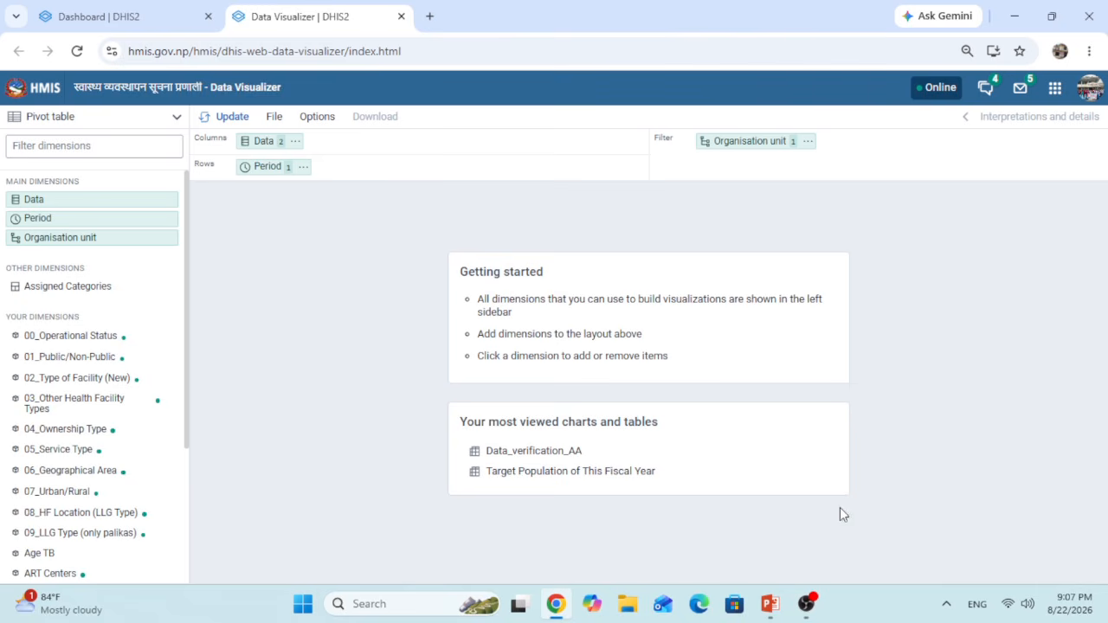
Replace the selected period with the fixed Financial year (Start April) period Shrawan 2082 - Ashadh 2083.
click(259, 171)
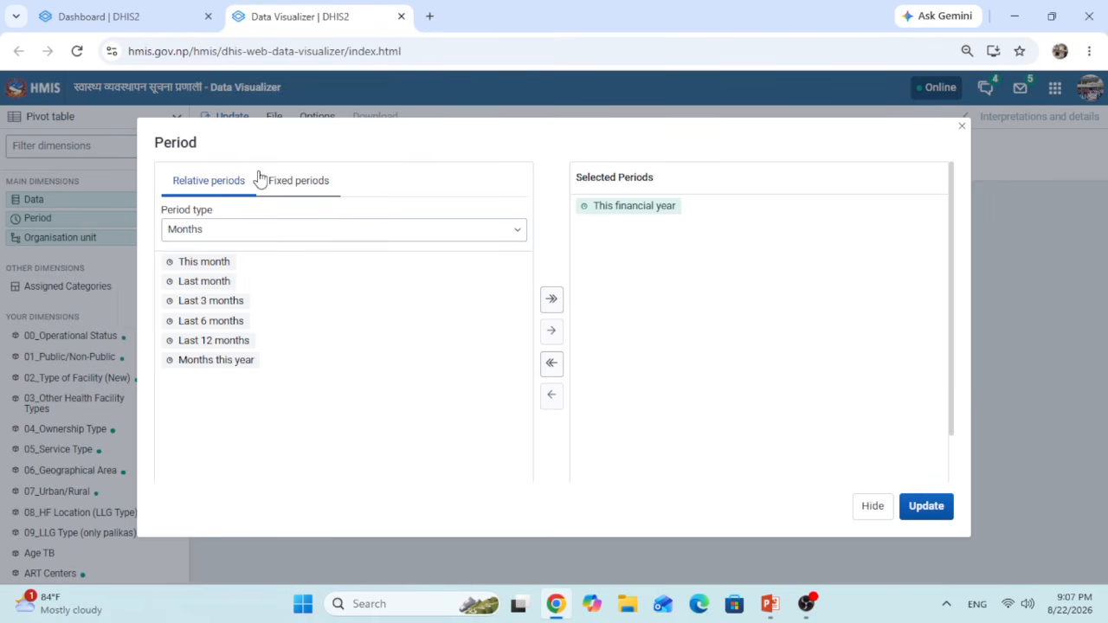
click(288, 186)
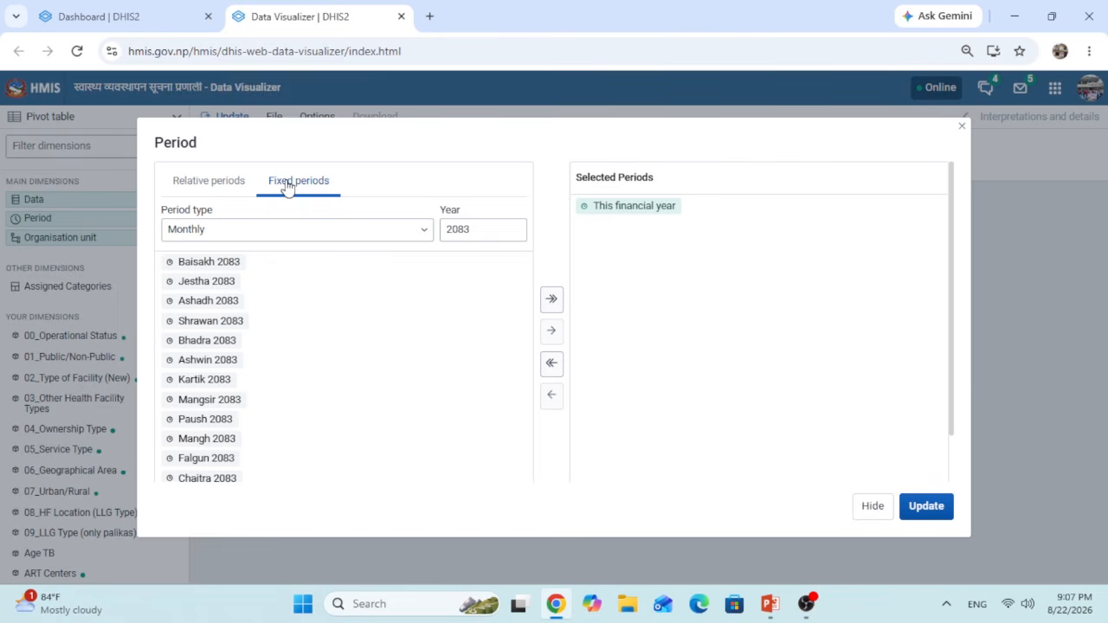
click(282, 230)
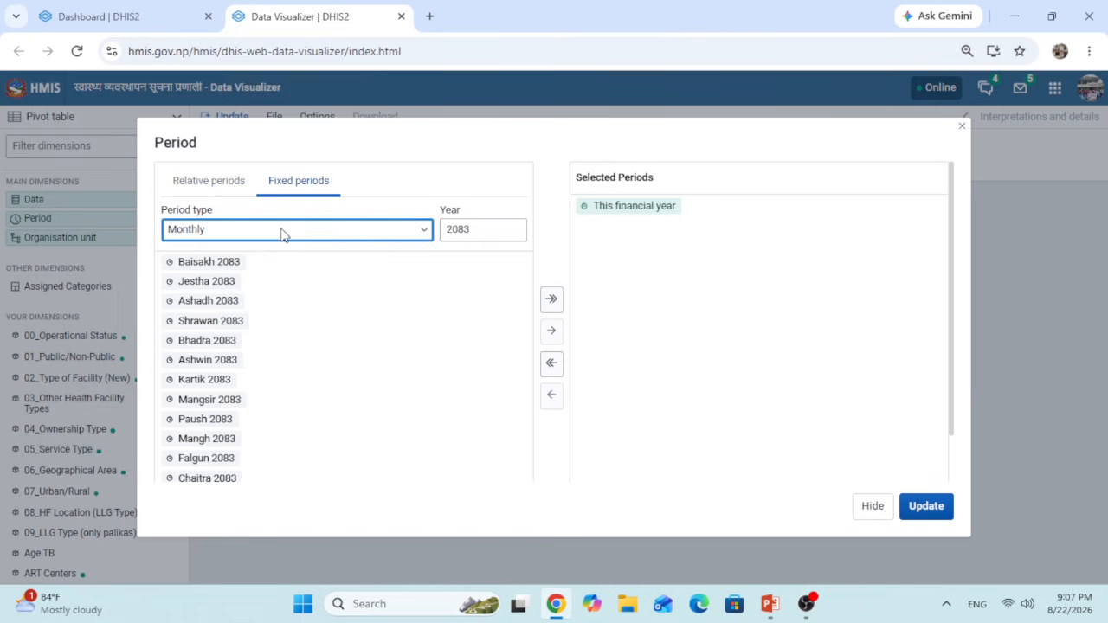
scroll(280, 403, down, 1)
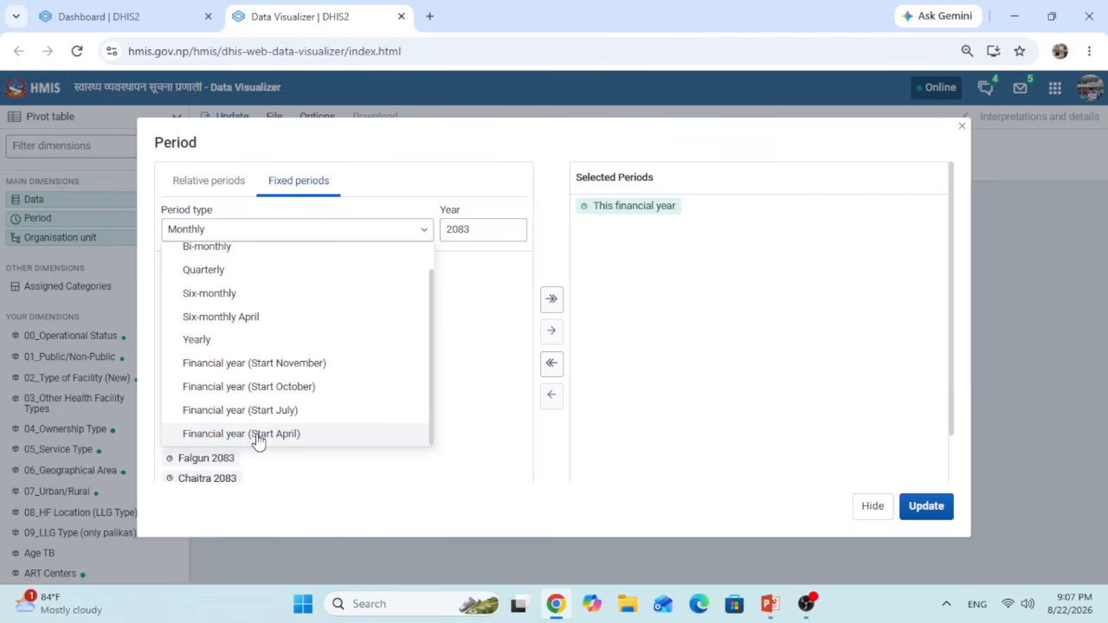
click(259, 437)
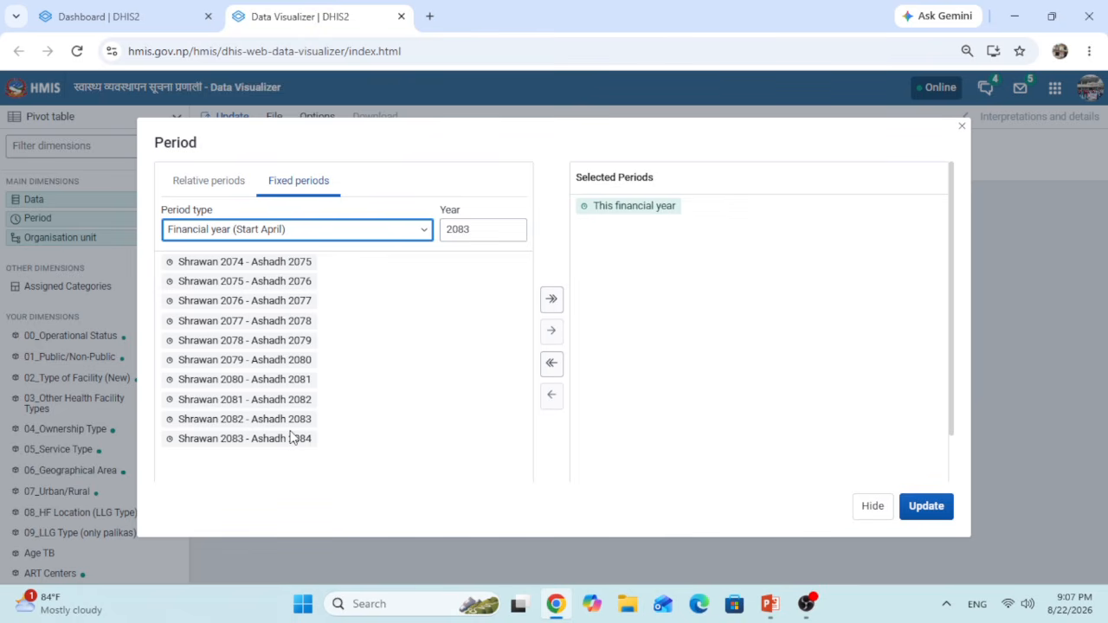
double_click(258, 421)
double_click(655, 207)
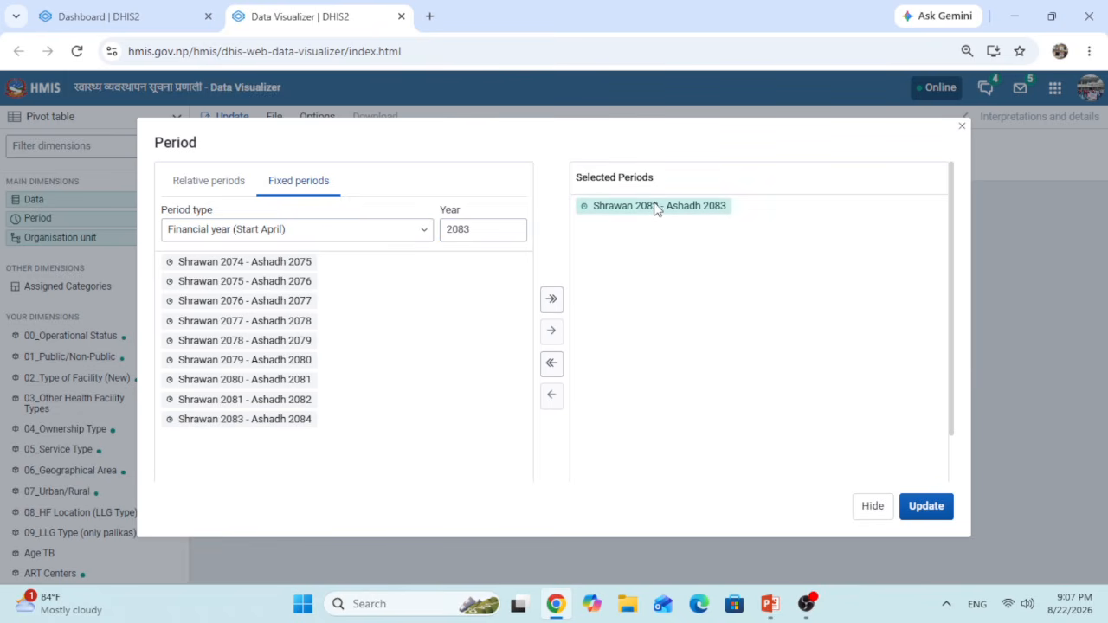
click(872, 507)
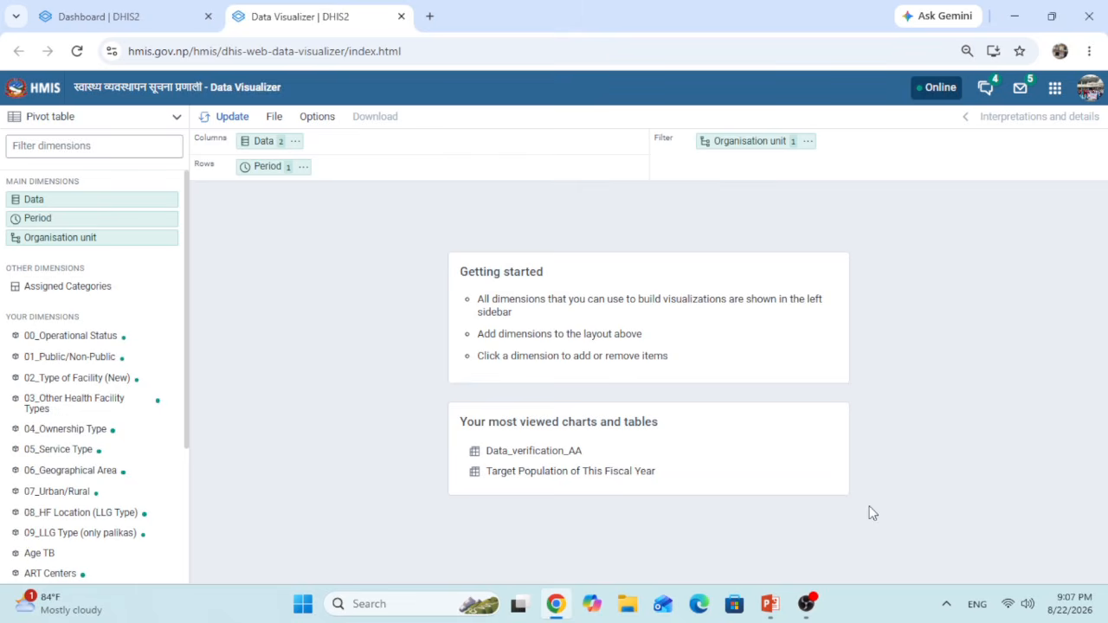
Add 50405 Isma 04 to the organisation unit filter, generate the pivot table and highlight its result row.
click(728, 143)
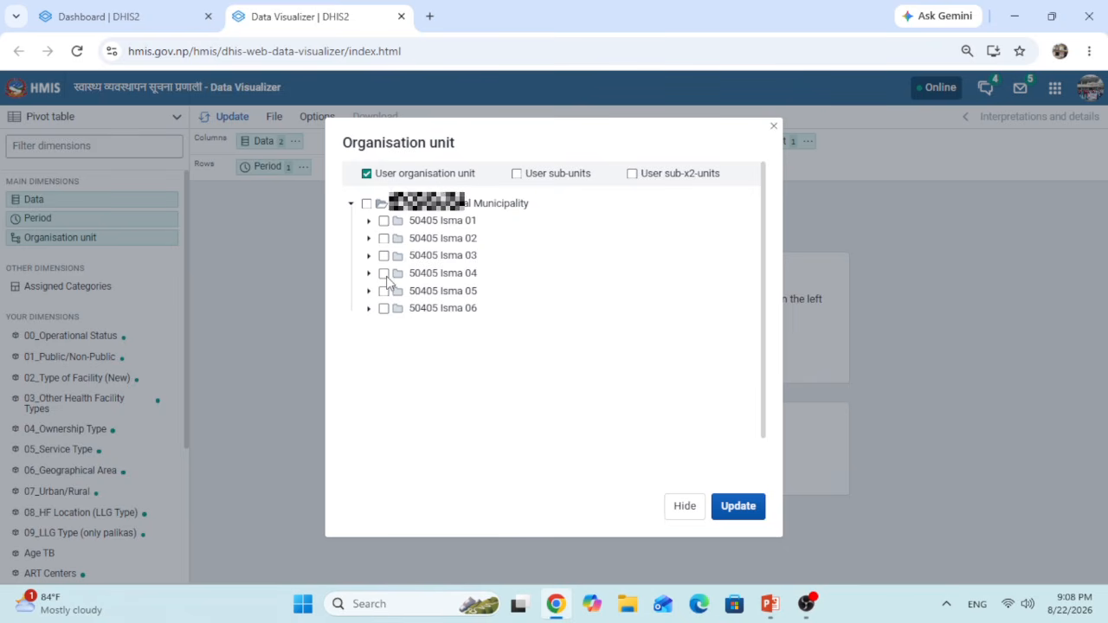
click(385, 276)
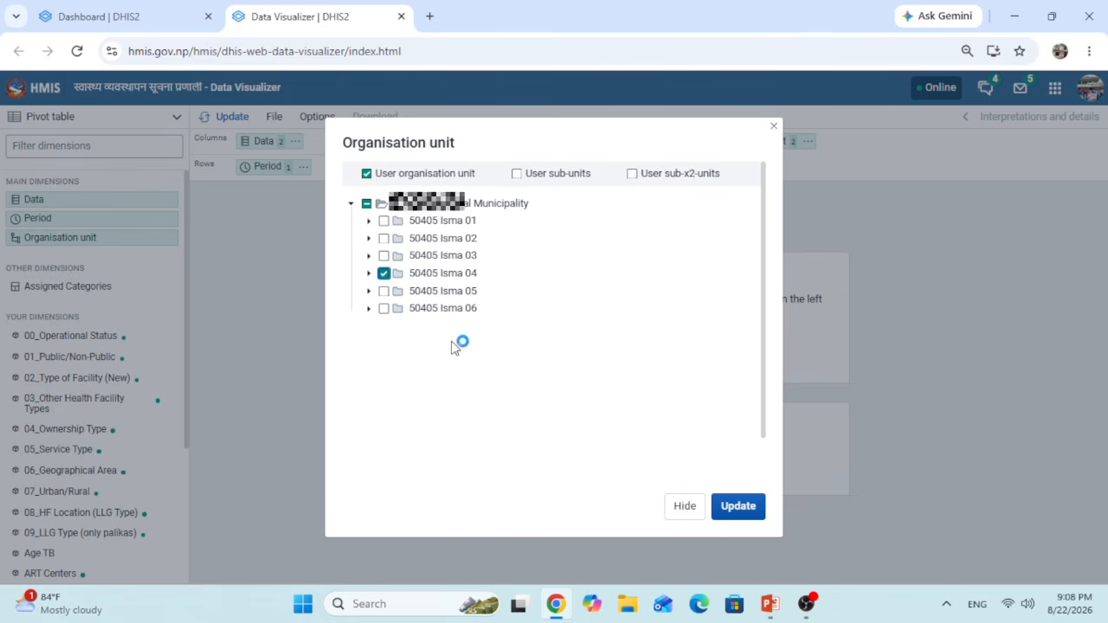
click(682, 510)
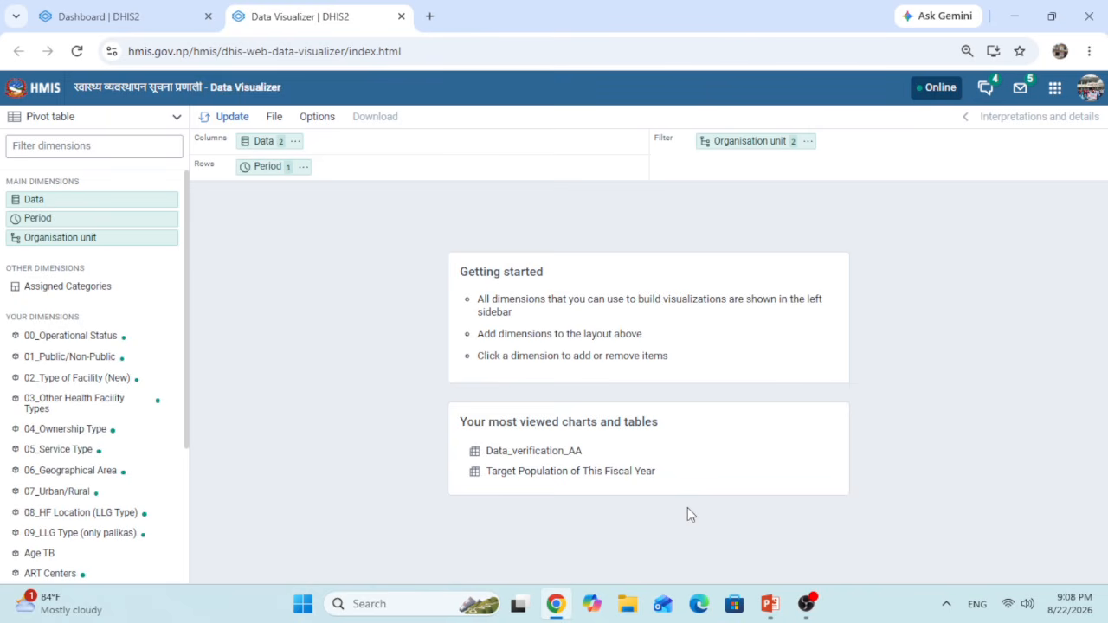
click(223, 121)
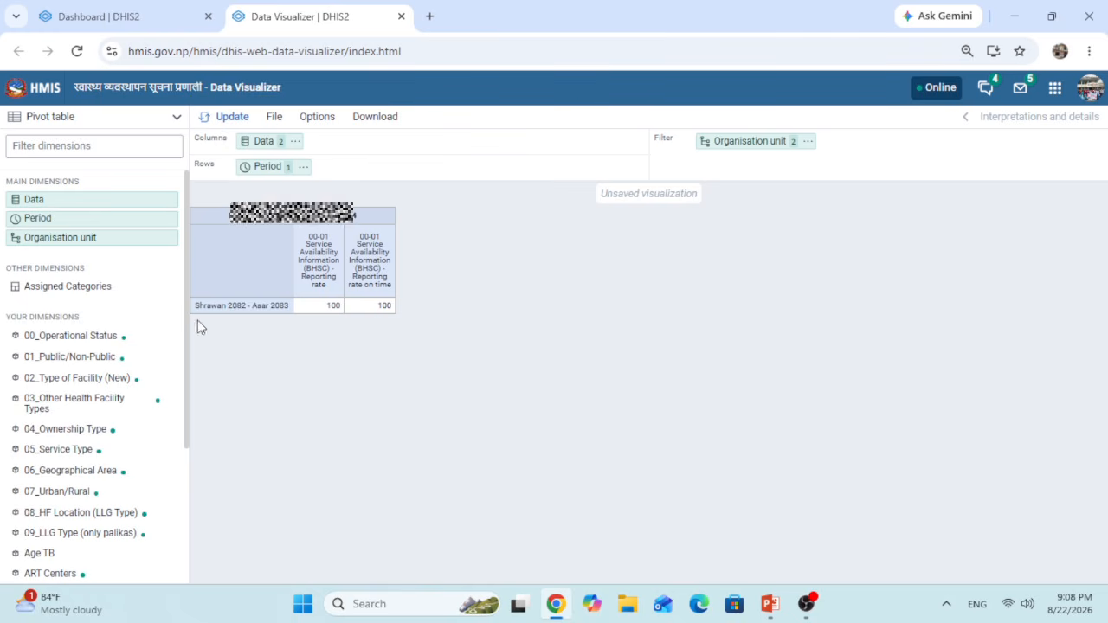
drag(195, 310, 369, 322)
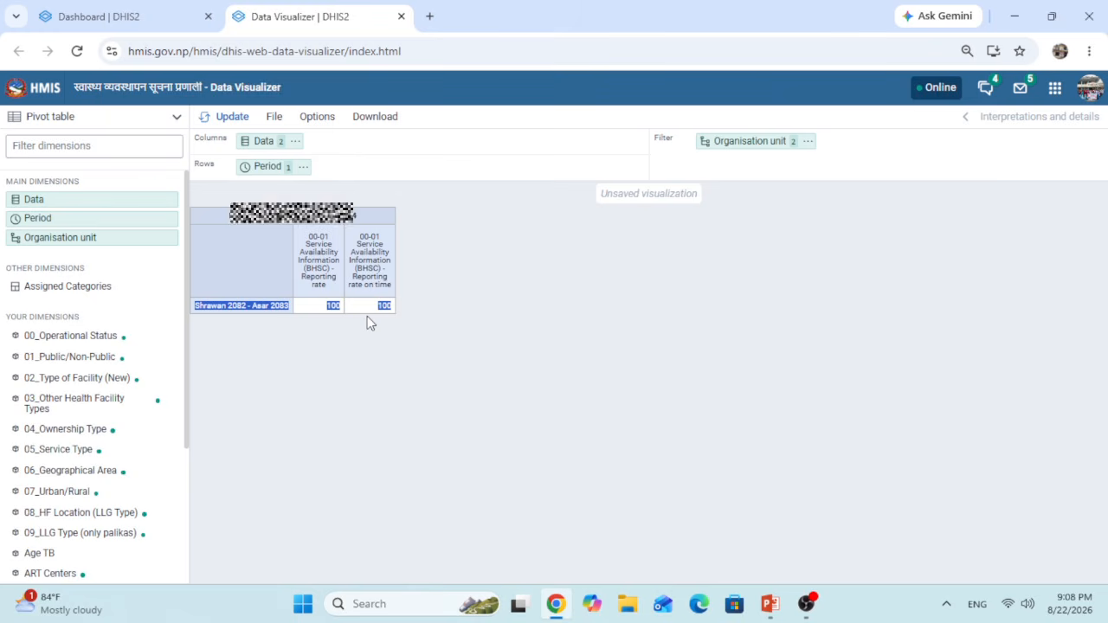
Switch to PowerPoint and set the slide 15 chart values for HF information and Health service availability informations to 100.
click(769, 603)
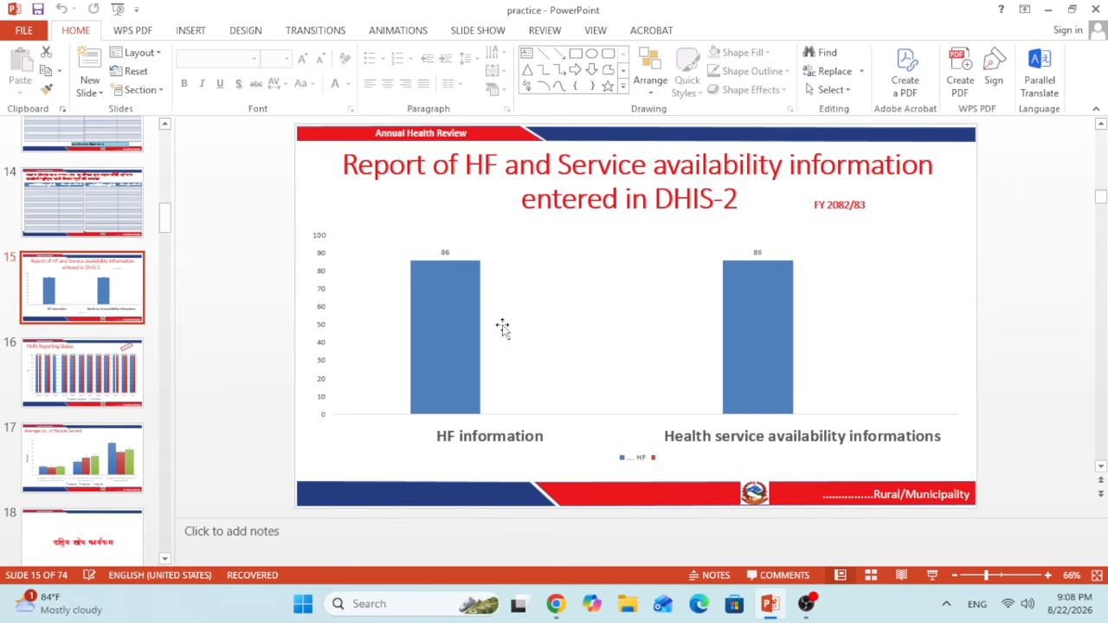
right_click(547, 278)
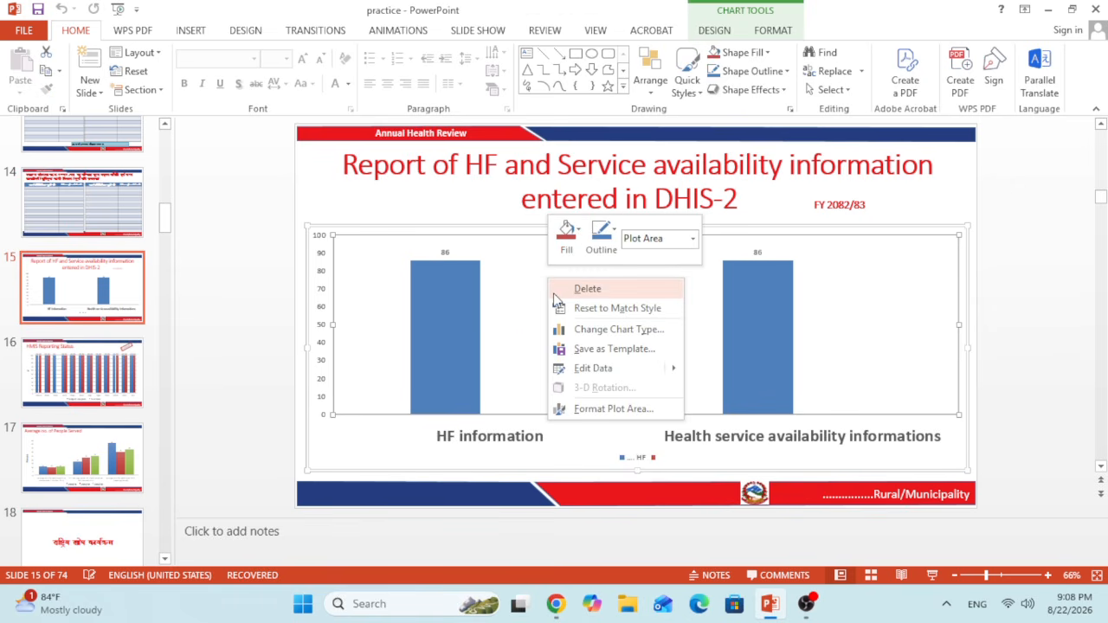
click(597, 378)
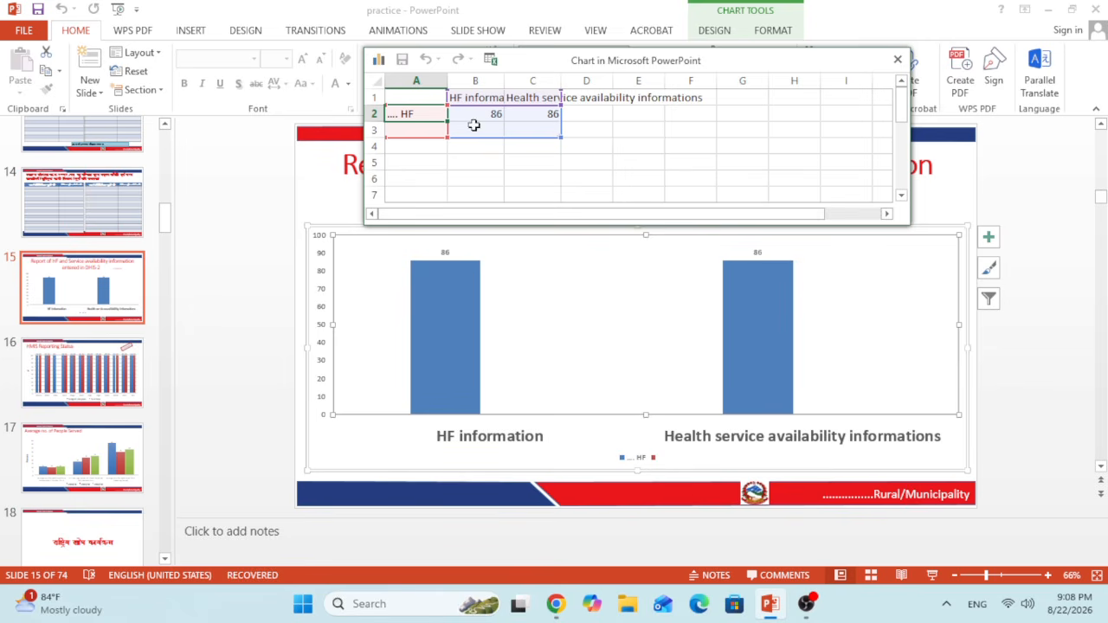
click(491, 119)
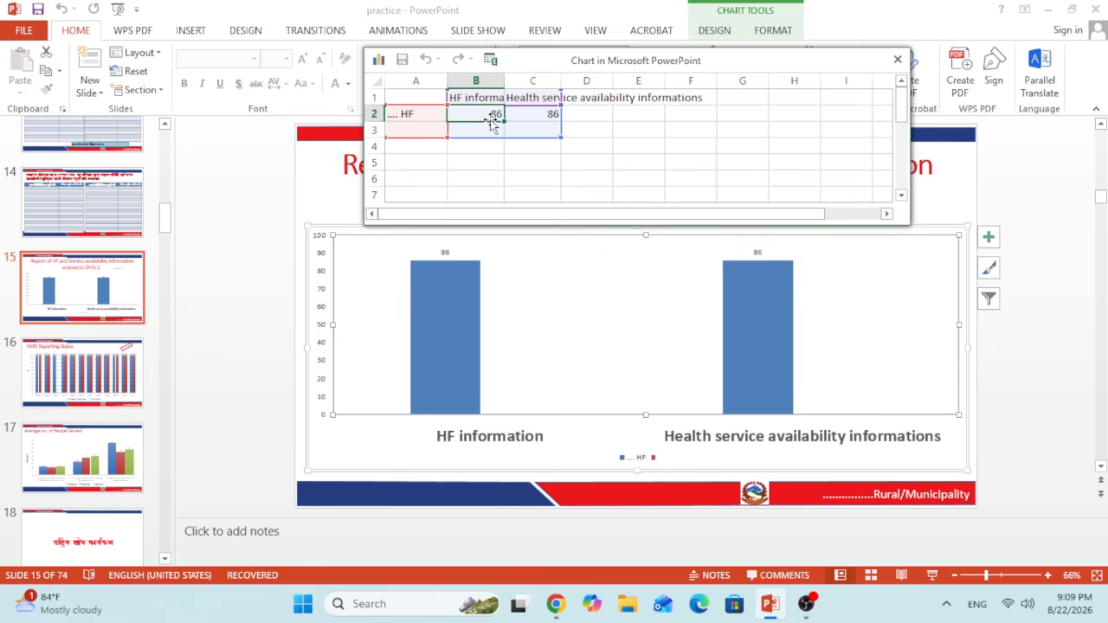
text(100)
click(528, 115)
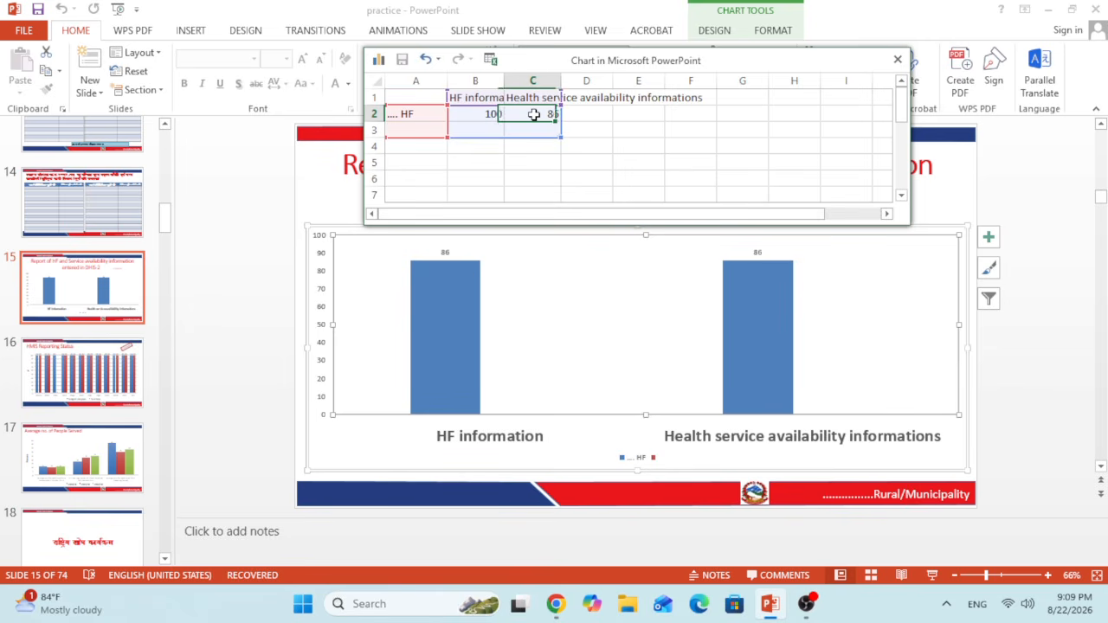
text(100)
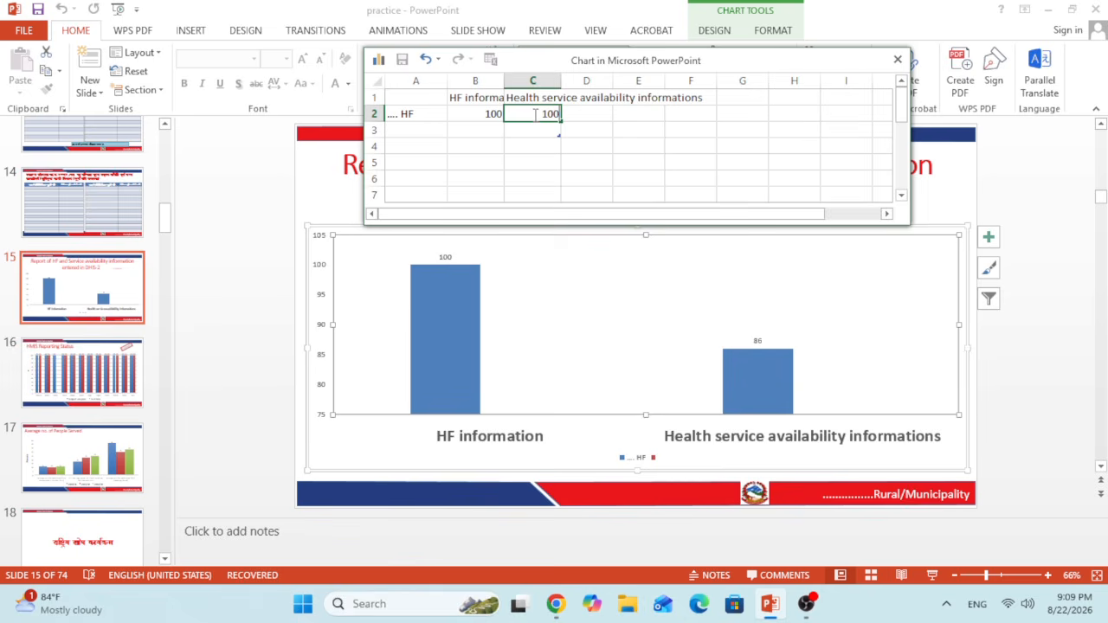
click(736, 145)
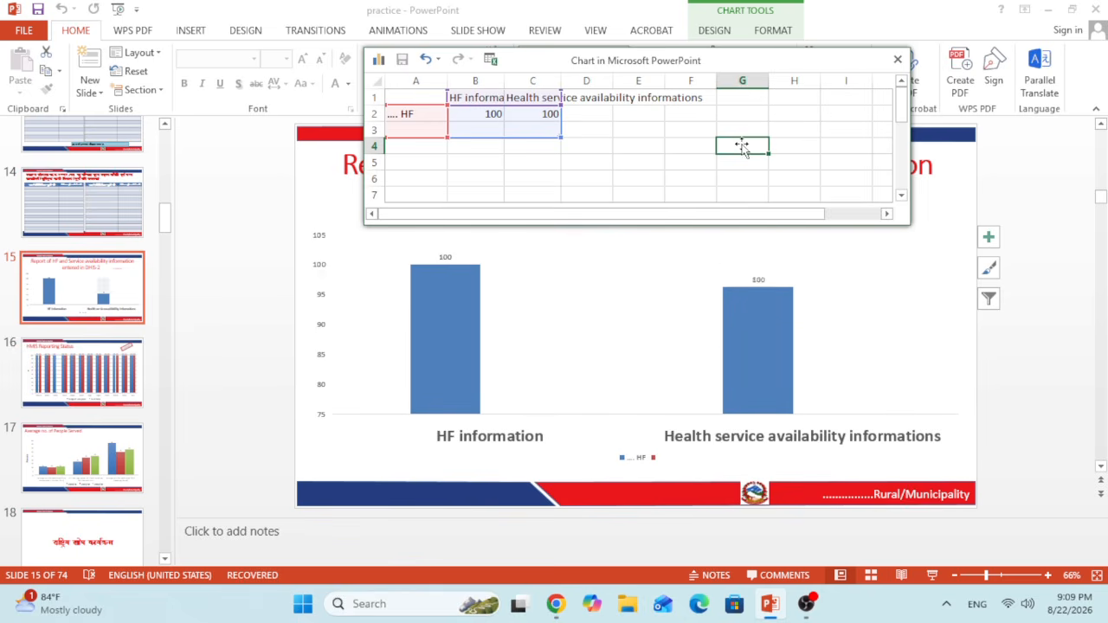
click(898, 61)
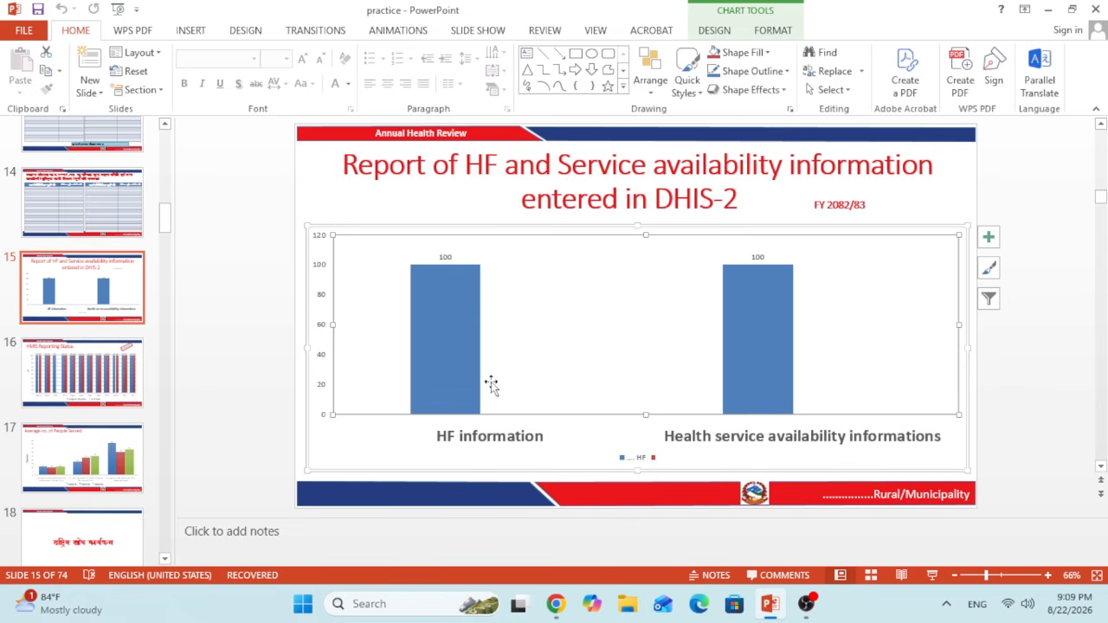
View the HMIS Reporting Status chart on slide 16 and return to the DHIS2 Data Visualizer in Chrome.
click(112, 372)
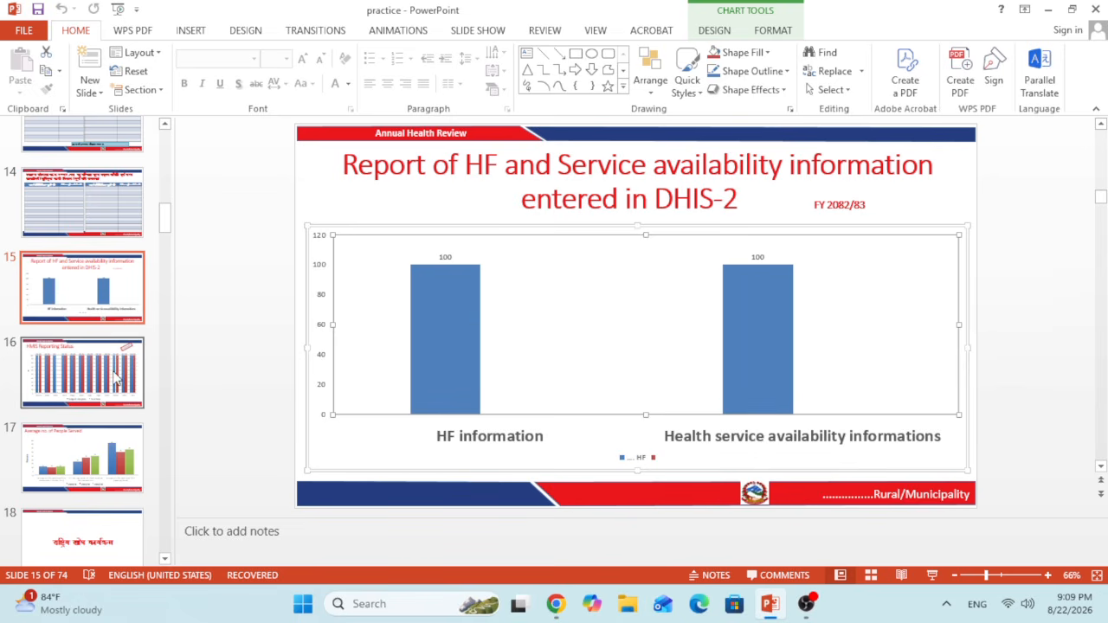
mouse_move(644, 404)
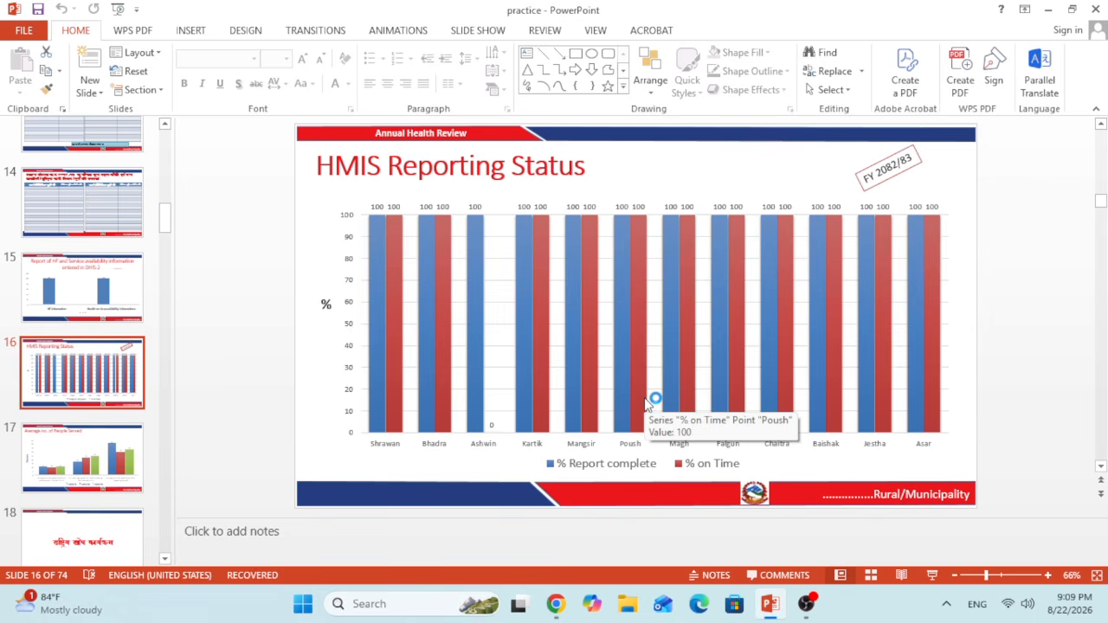
click(1047, 11)
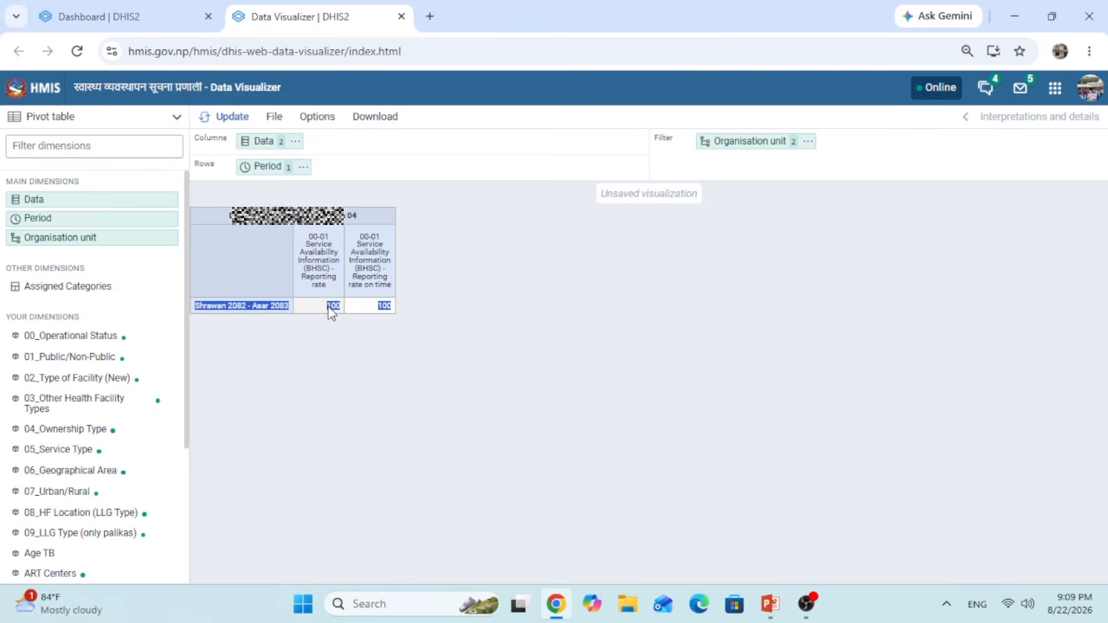
Limit the available data items to the Data sets type and remove all currently selected data items.
click(268, 149)
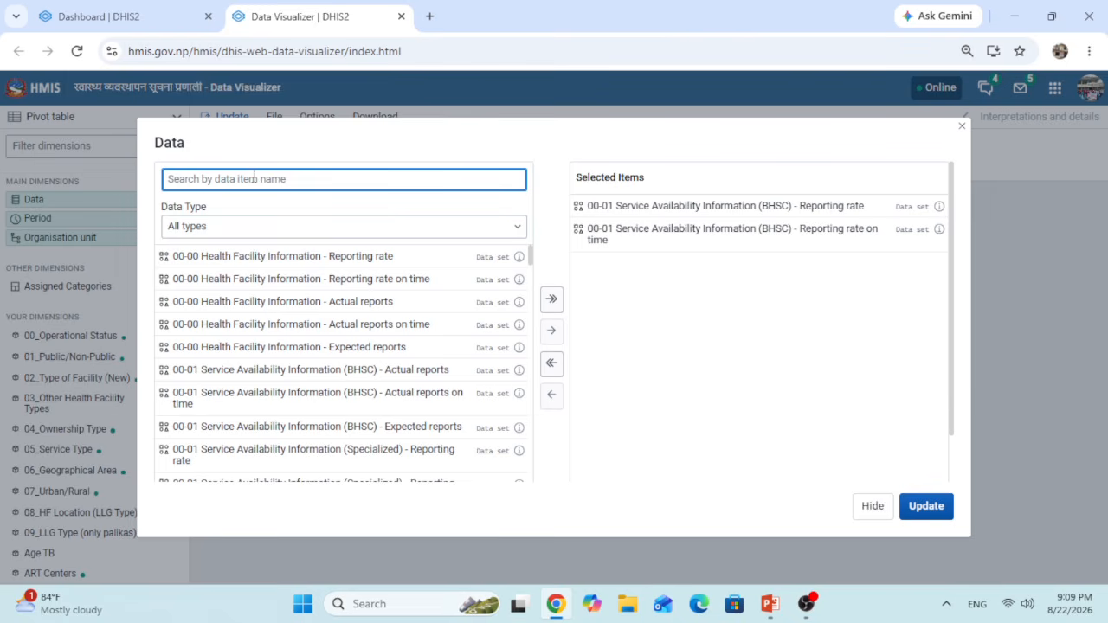
click(235, 225)
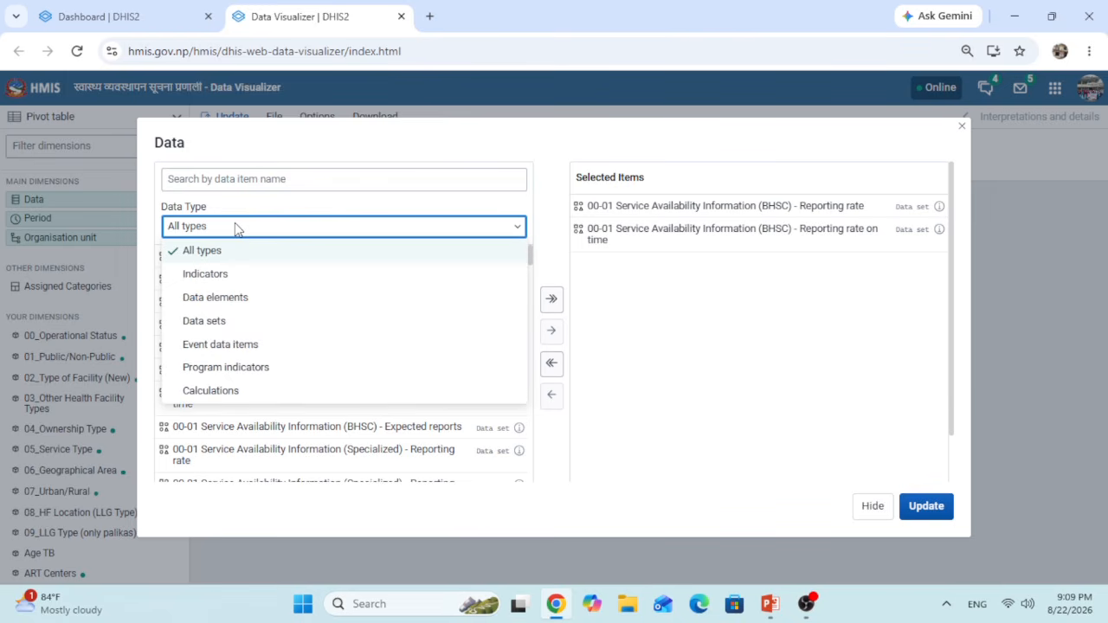
click(208, 321)
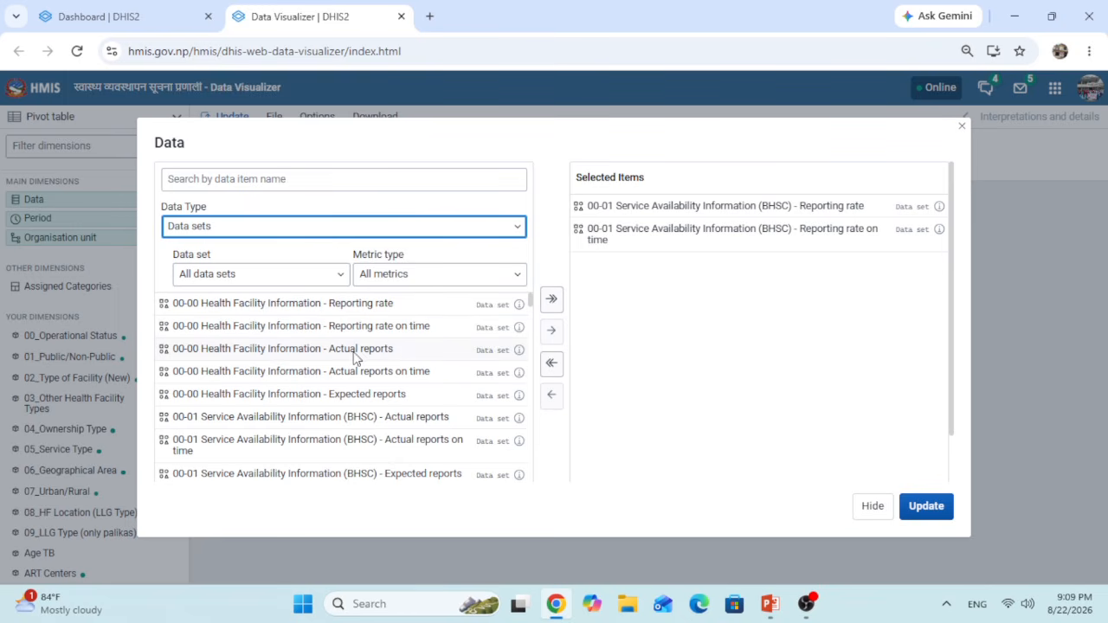
scroll(364, 357, down, 1)
scroll(352, 365, down, 3)
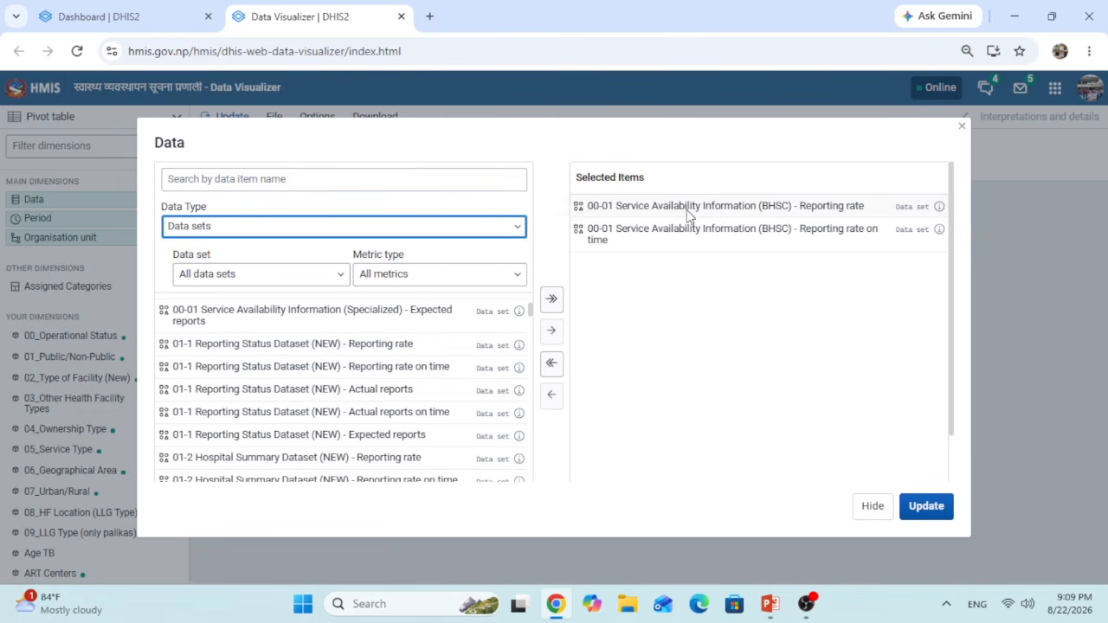
click(551, 363)
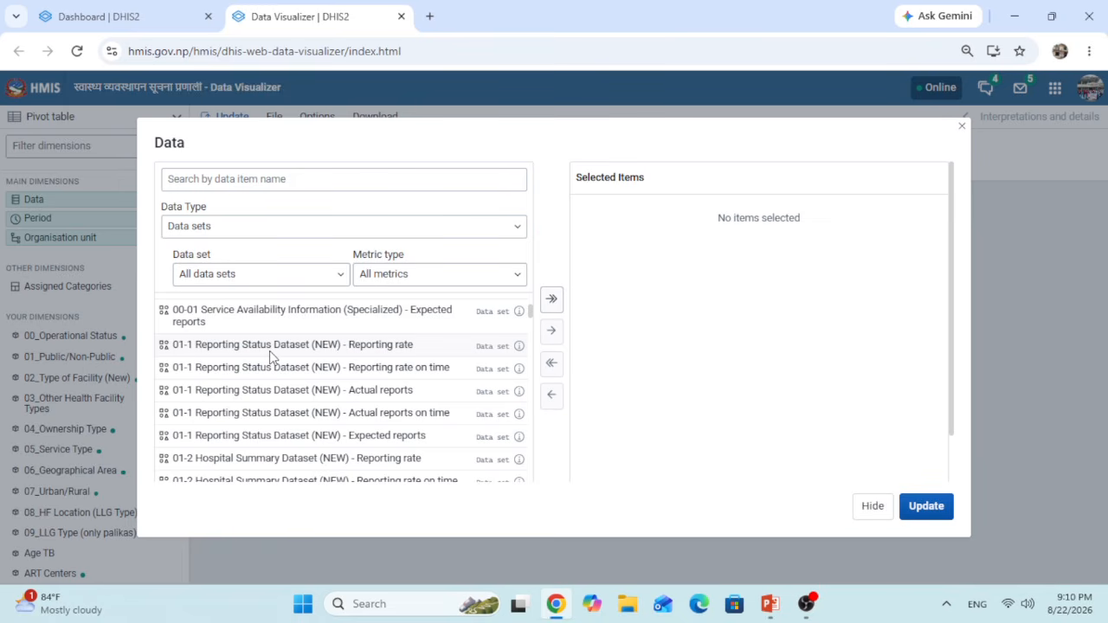
Select the Reporting rate and Reporting rate on time items of 01-1 Reporting Status Dataset (NEW) as data.
double_click(366, 346)
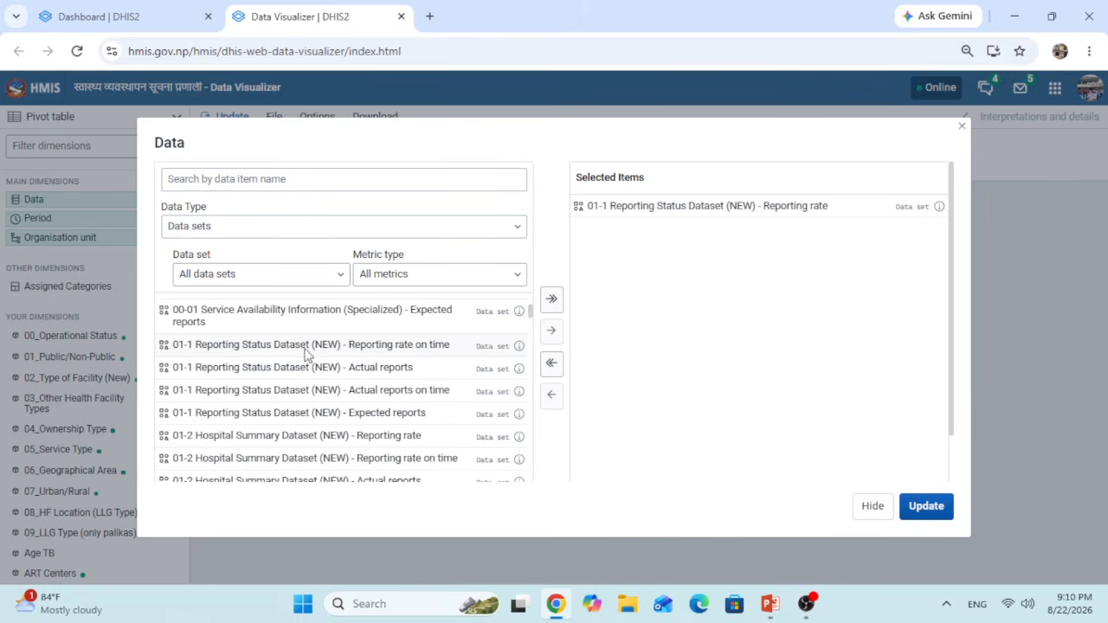
double_click(400, 347)
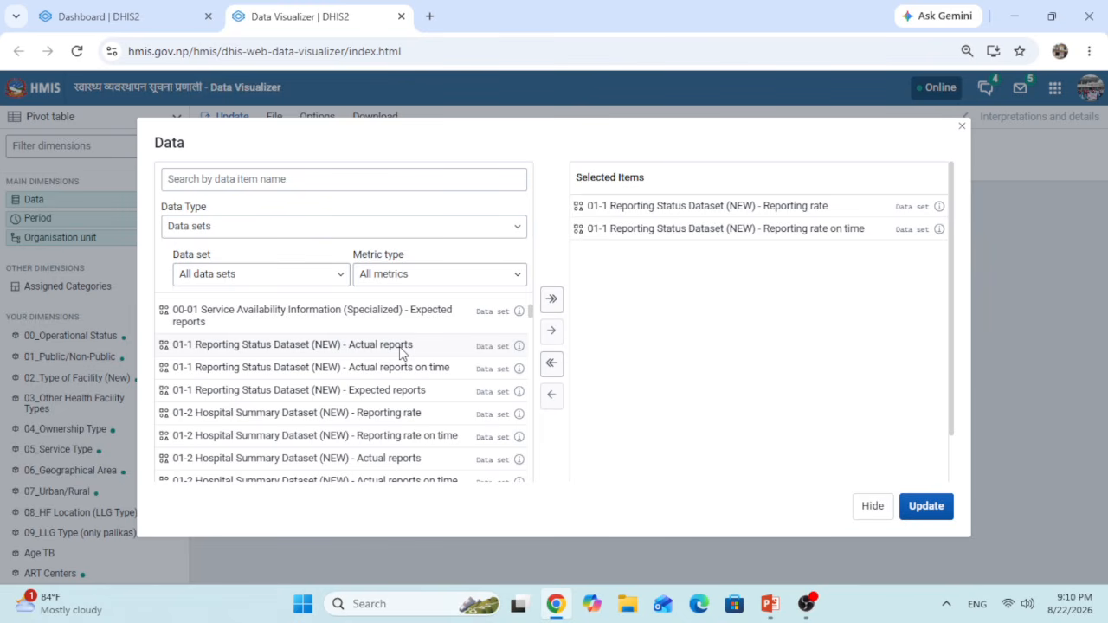
click(871, 507)
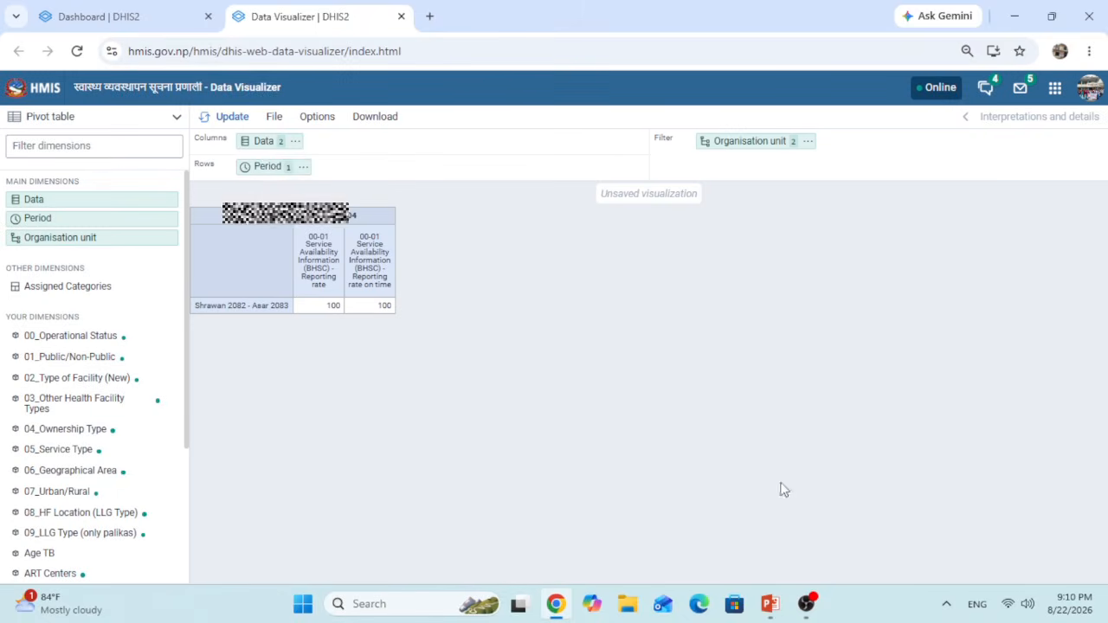
Check the selected period and refresh the pivot table with the 01-1 Reporting Status Dataset (NEW) items.
click(262, 168)
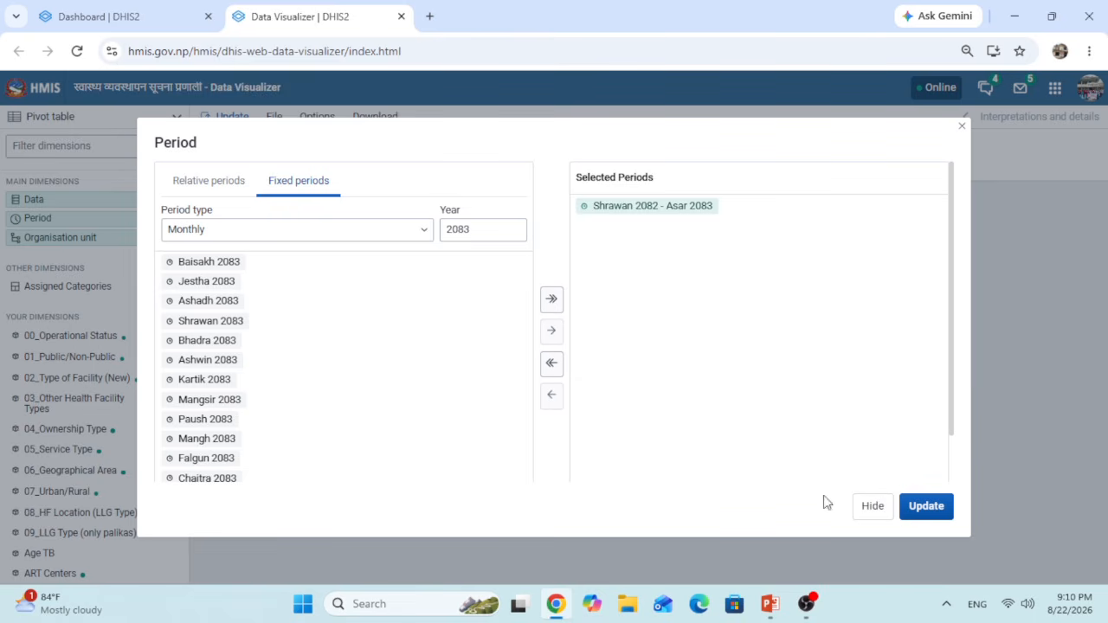
click(870, 512)
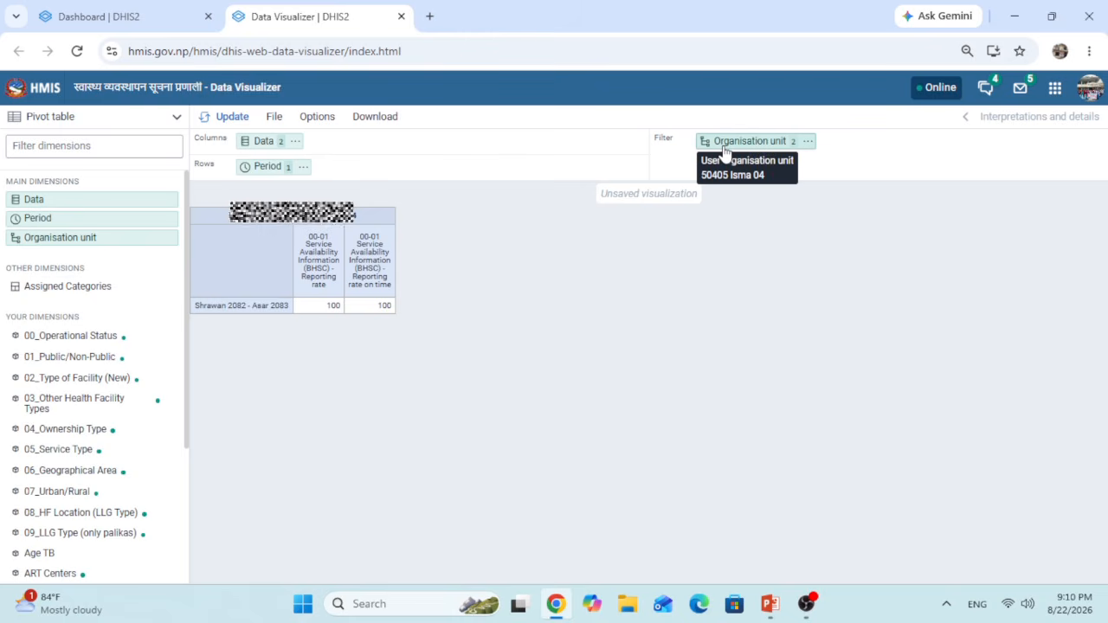
click(231, 130)
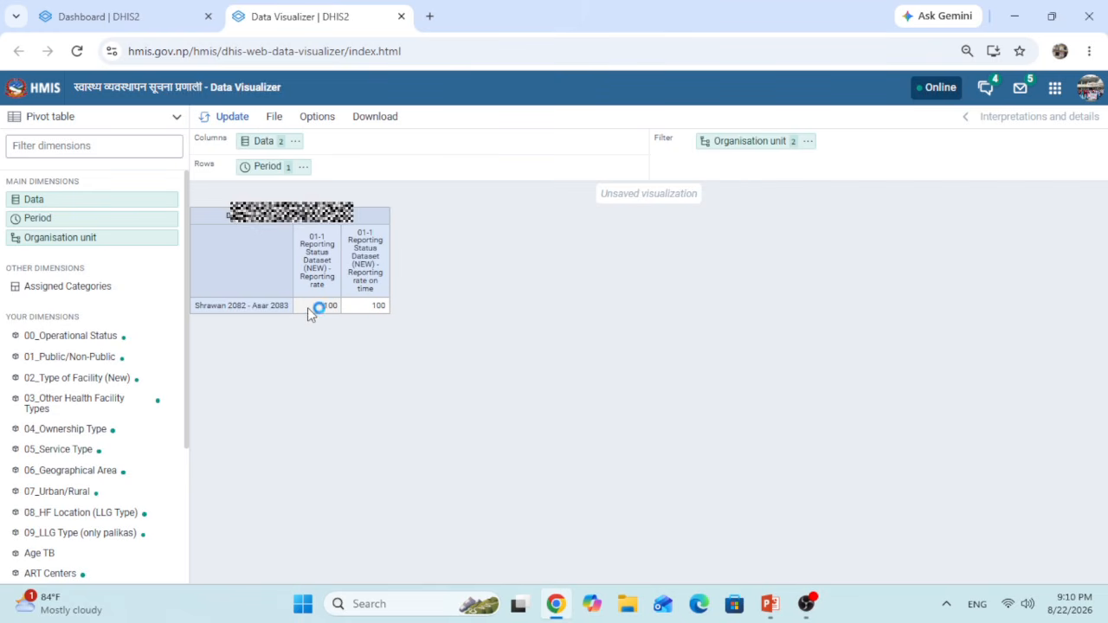
mouse_move(307, 307)
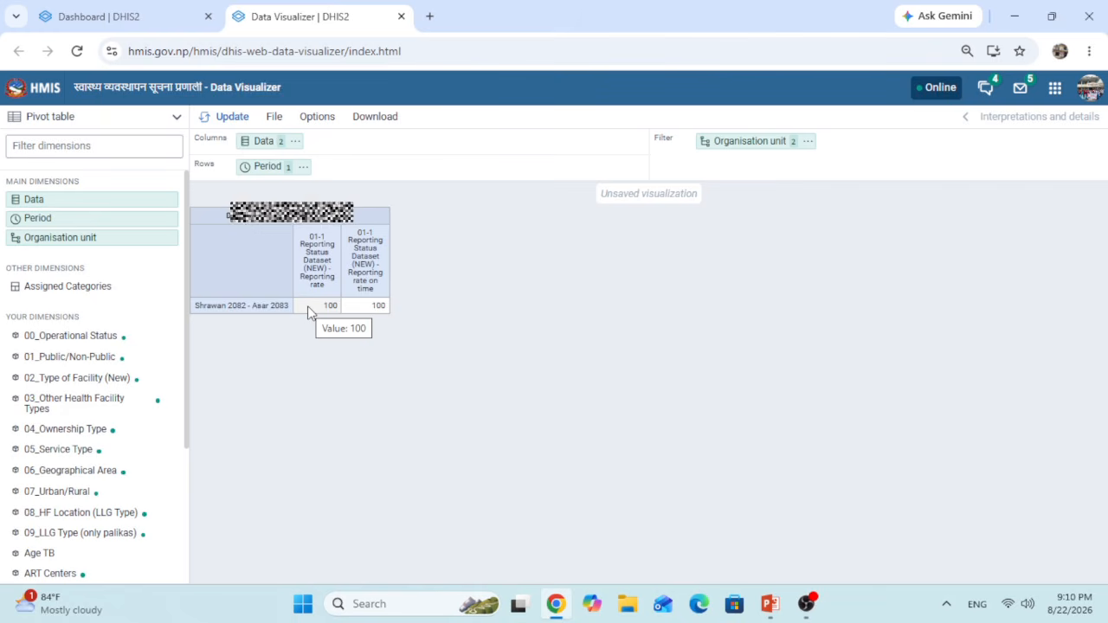
Add all twelve fixed monthly periods of year 2082 to the selected periods.
click(270, 172)
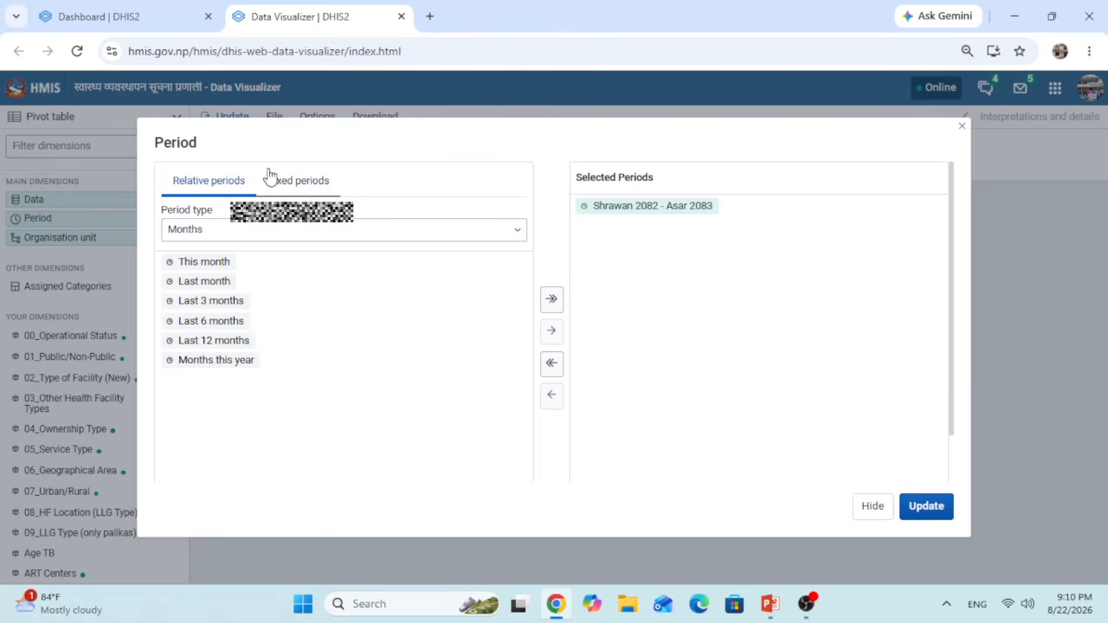
click(299, 182)
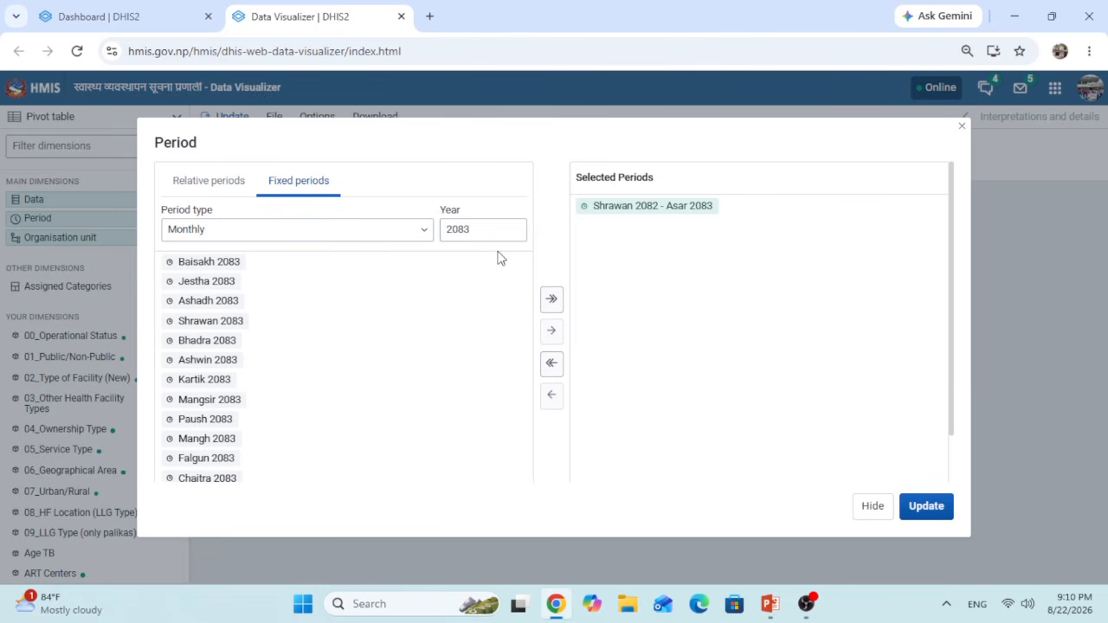
click(475, 229)
click(442, 300)
click(551, 300)
Remove Shrawan 2082 - Asar 2083, Baisakh 2082, Jestha 2082 and Ashadh 2082 from the selected periods.
double_click(624, 209)
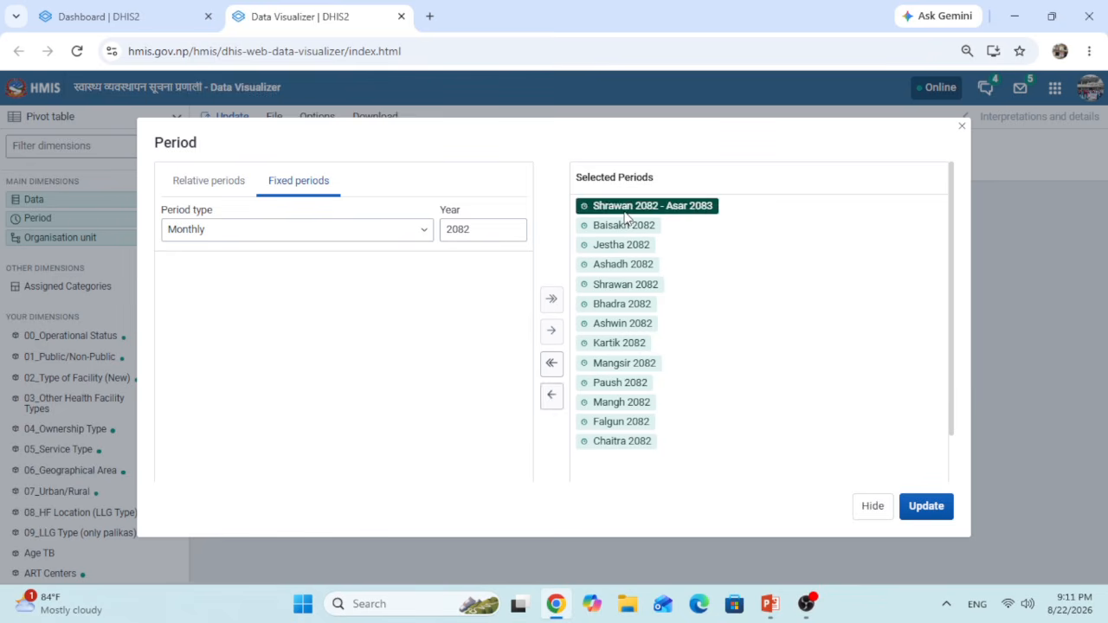
double_click(623, 208)
double_click(622, 209)
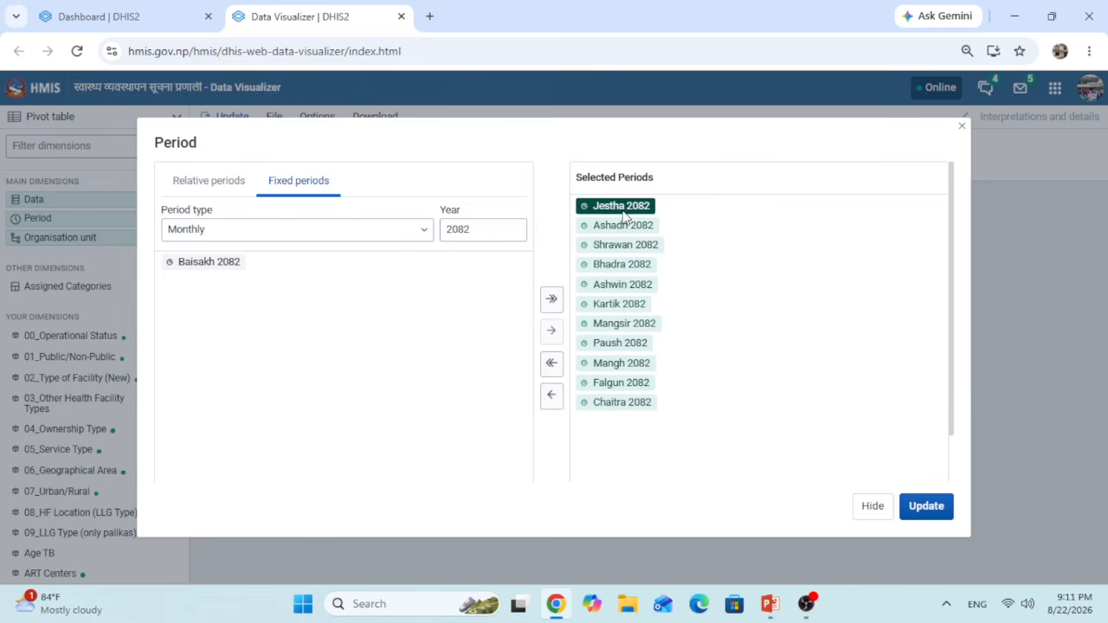
double_click(622, 208)
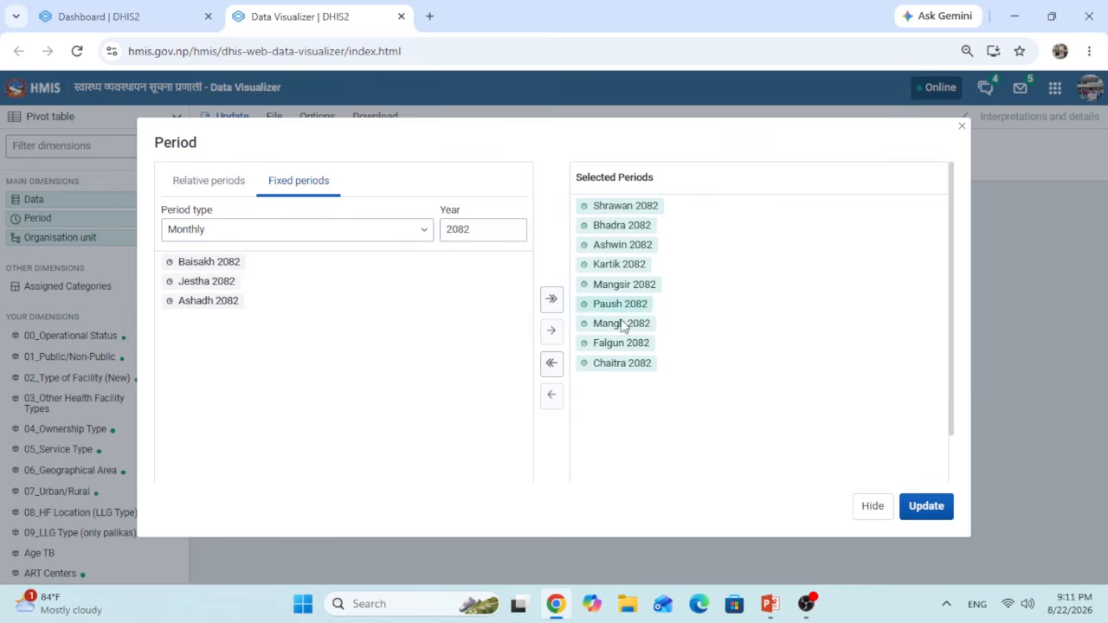
Add the monthly periods Baisakh, Jestha and Ashadh of year 2083 and update the pivot table.
click(515, 227)
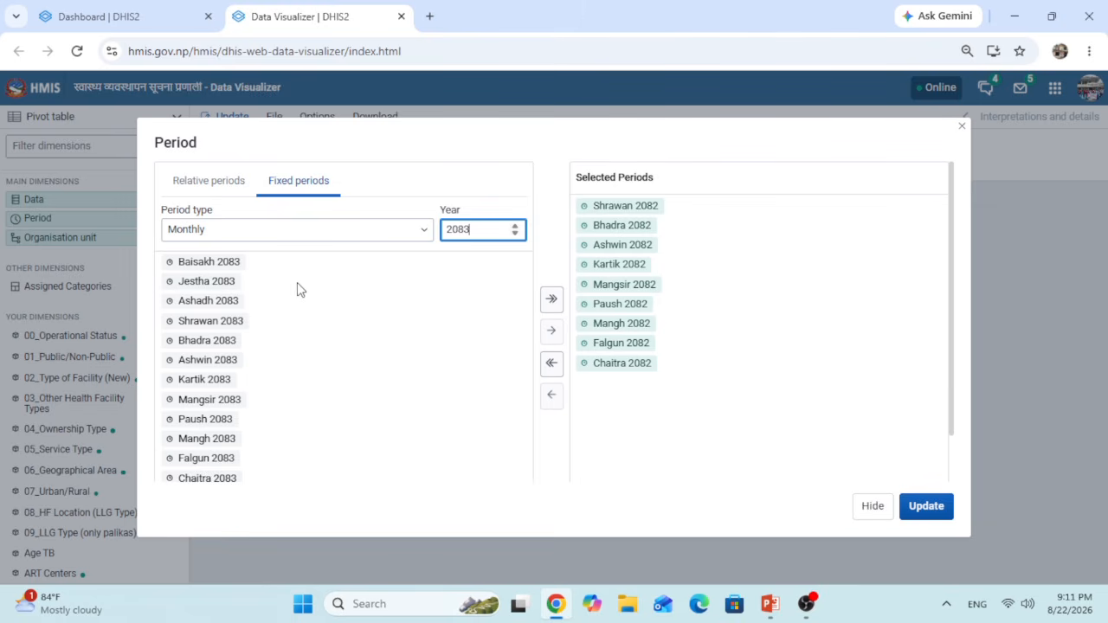
double_click(207, 262)
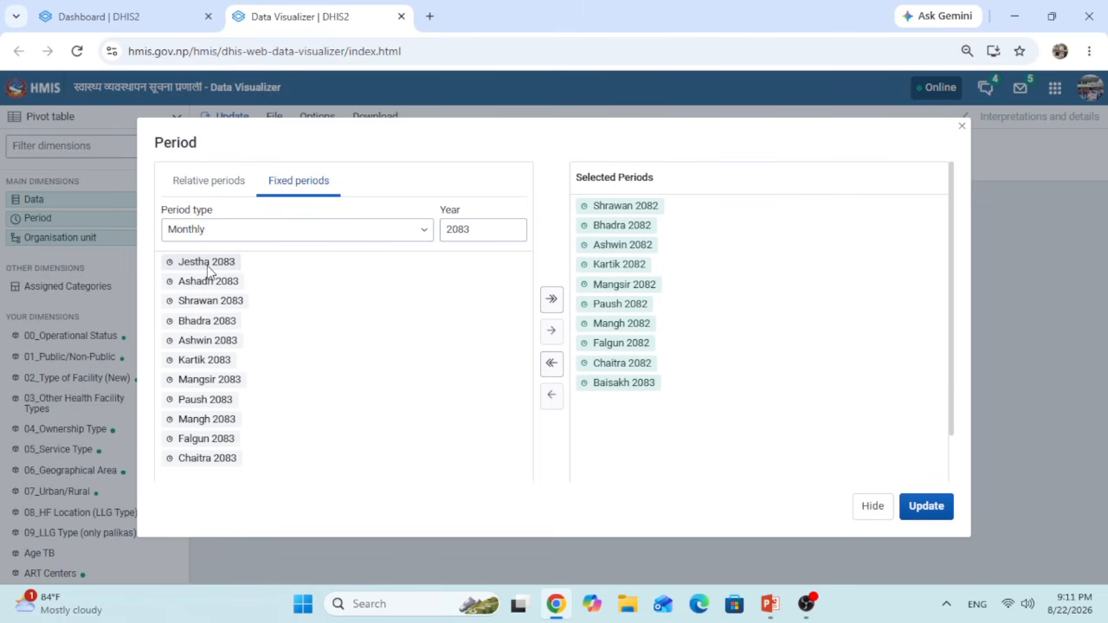
double_click(206, 266)
double_click(207, 266)
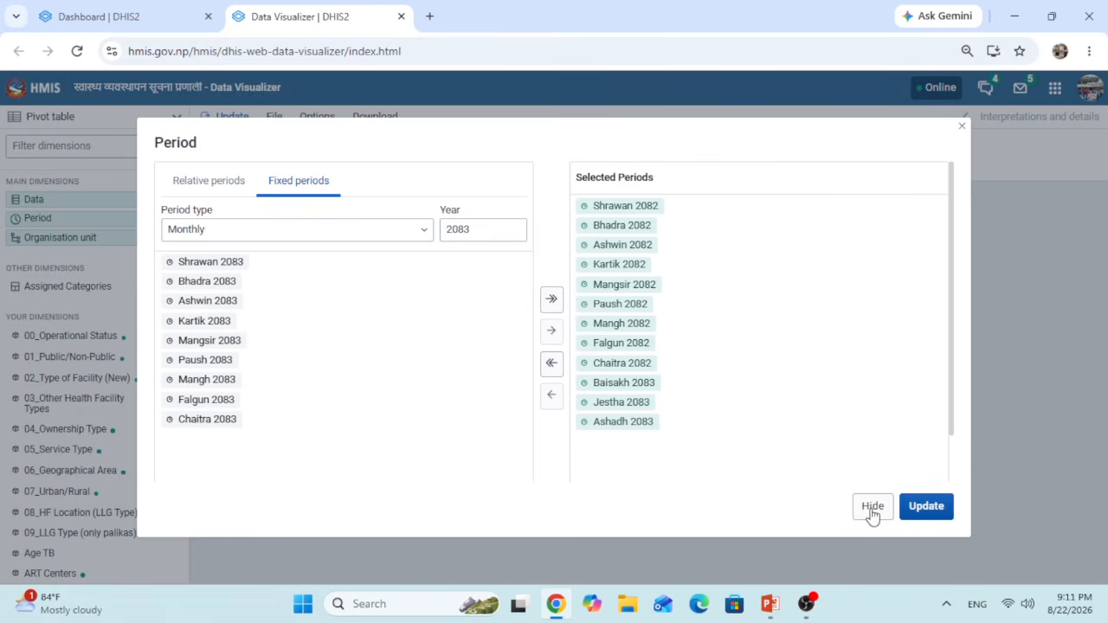
click(922, 510)
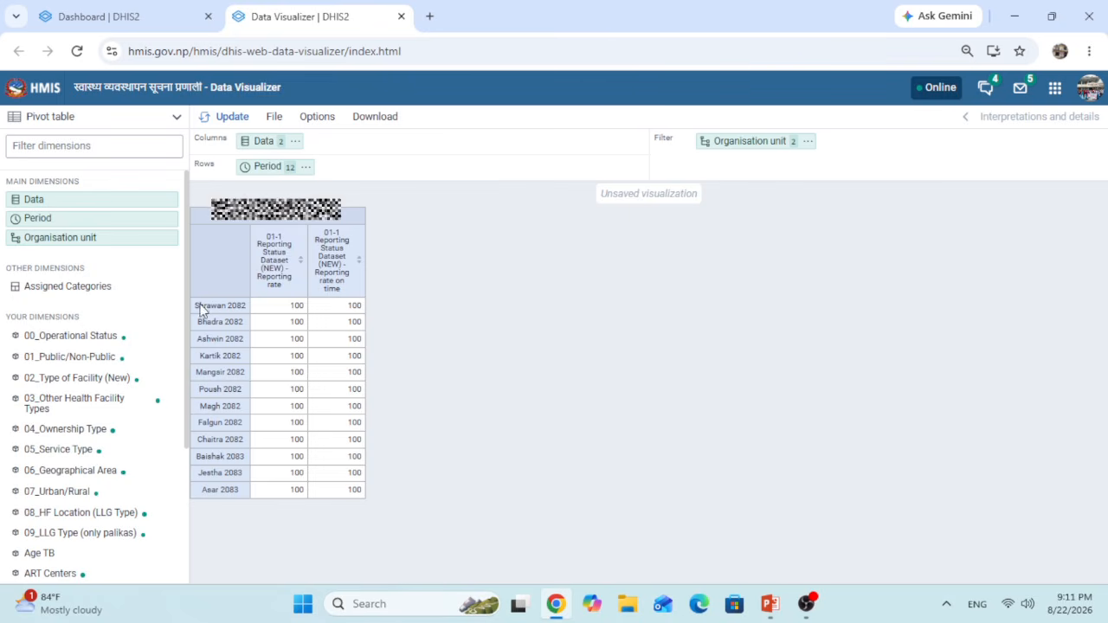
Select the monthly reporting rate rows, switch to PowerPoint and open the data of the slide 16 HMIS Reporting Status chart for editing.
drag(200, 307, 361, 492)
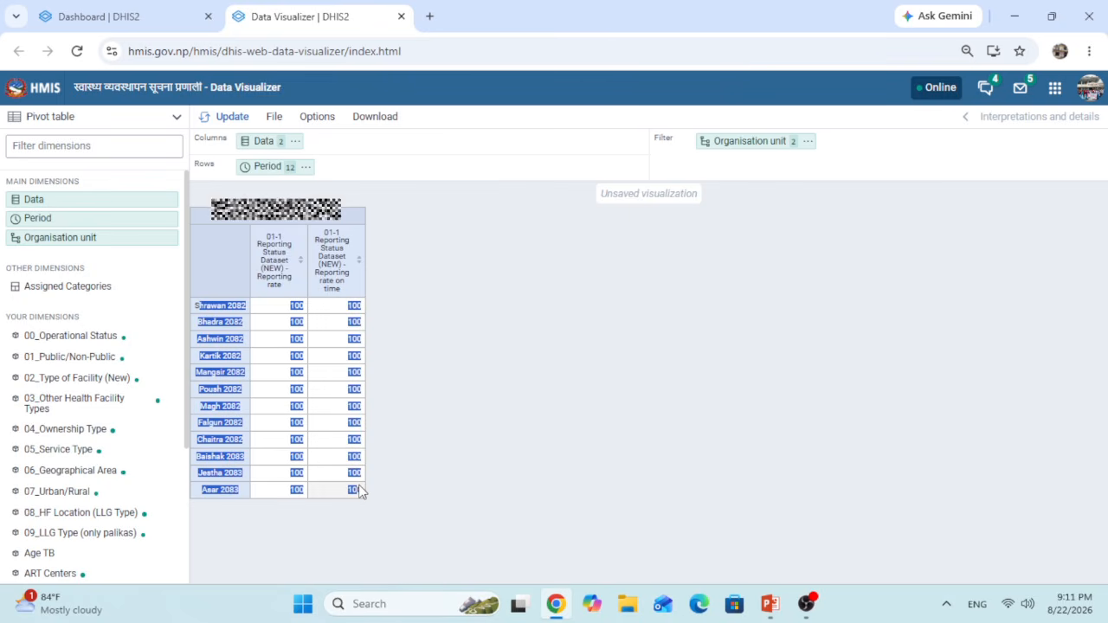
click(771, 610)
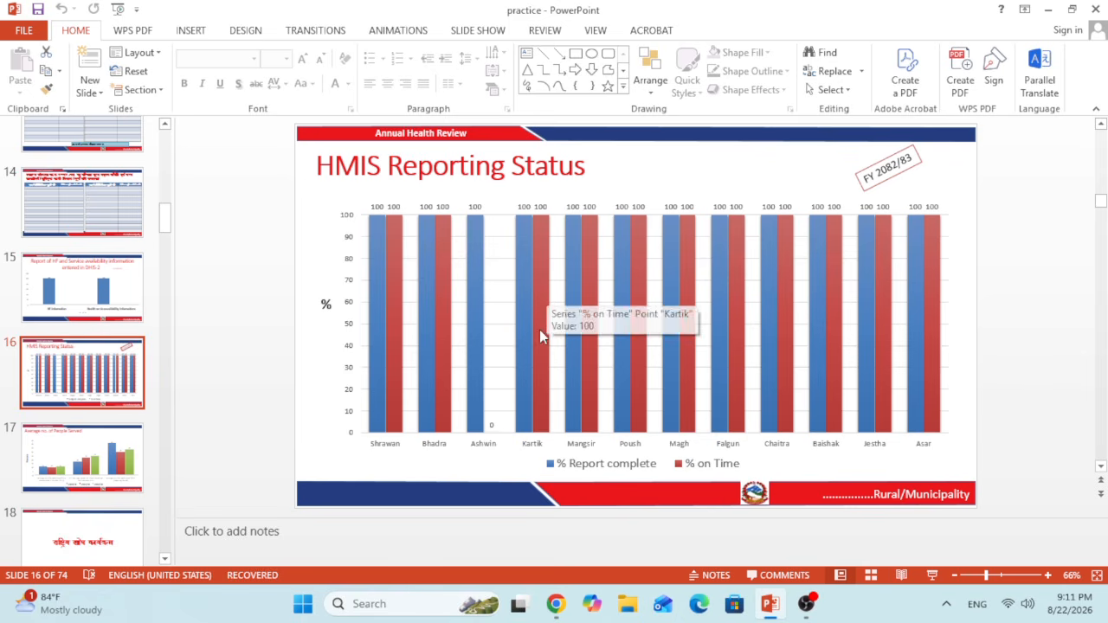
right_click(523, 266)
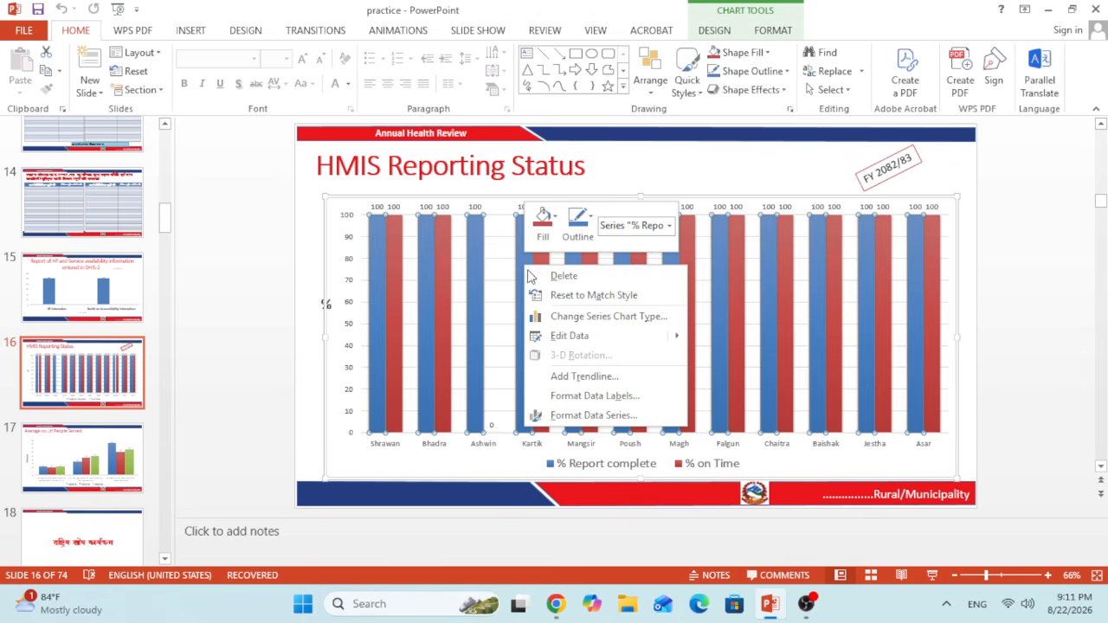
click(573, 336)
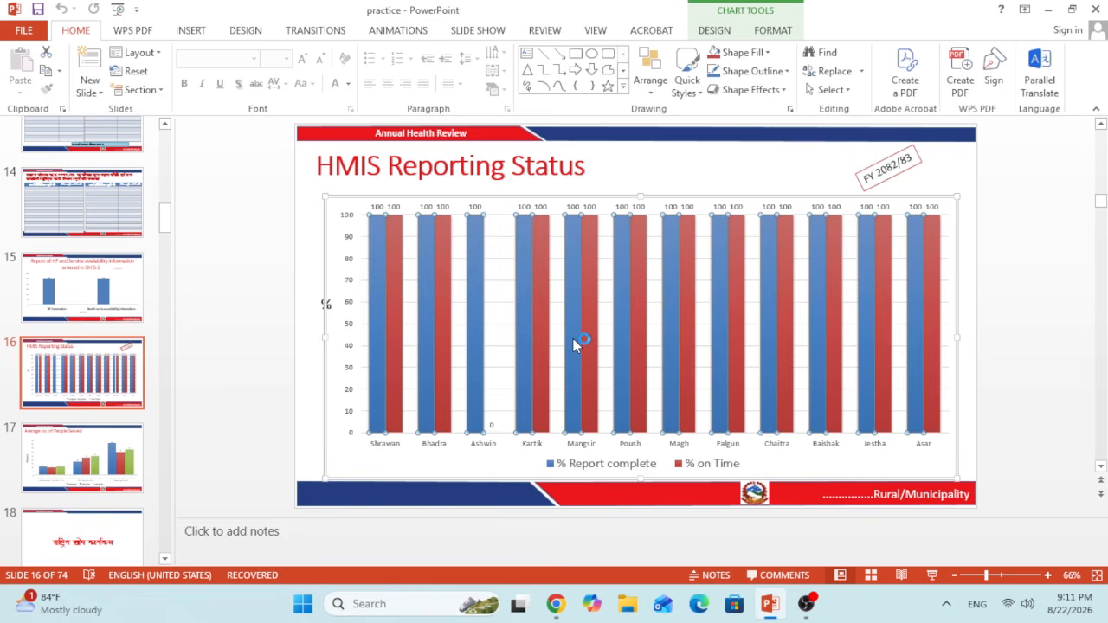
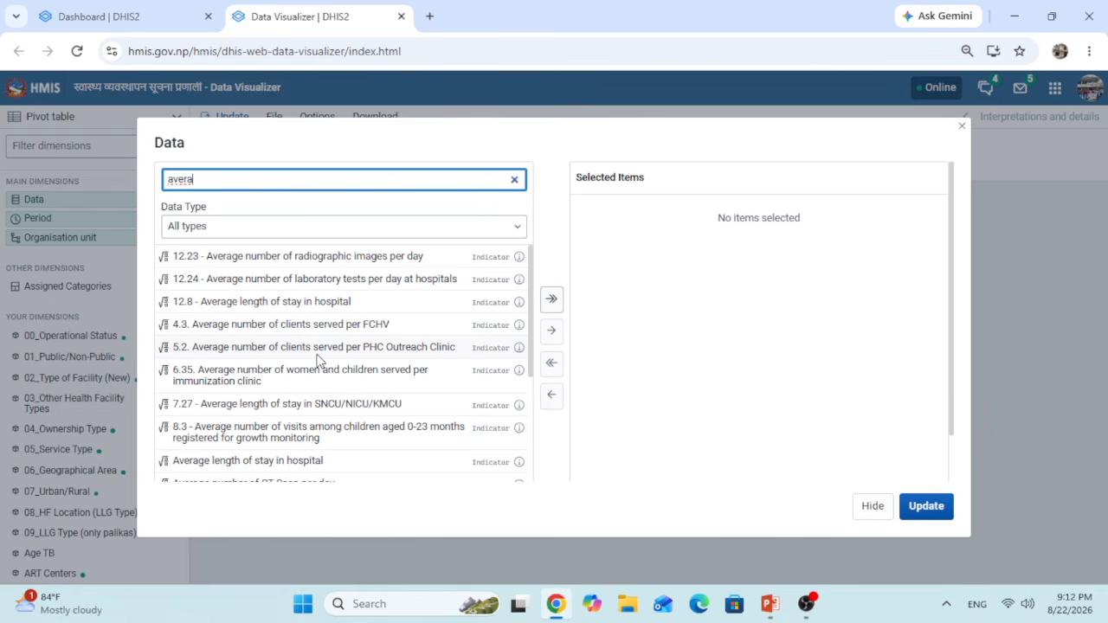
Select the average-served indicators 5.2, 6.35 and 4.3 as data, and compare them with the slide 17 chart in PowerPoint.
double_click(316, 349)
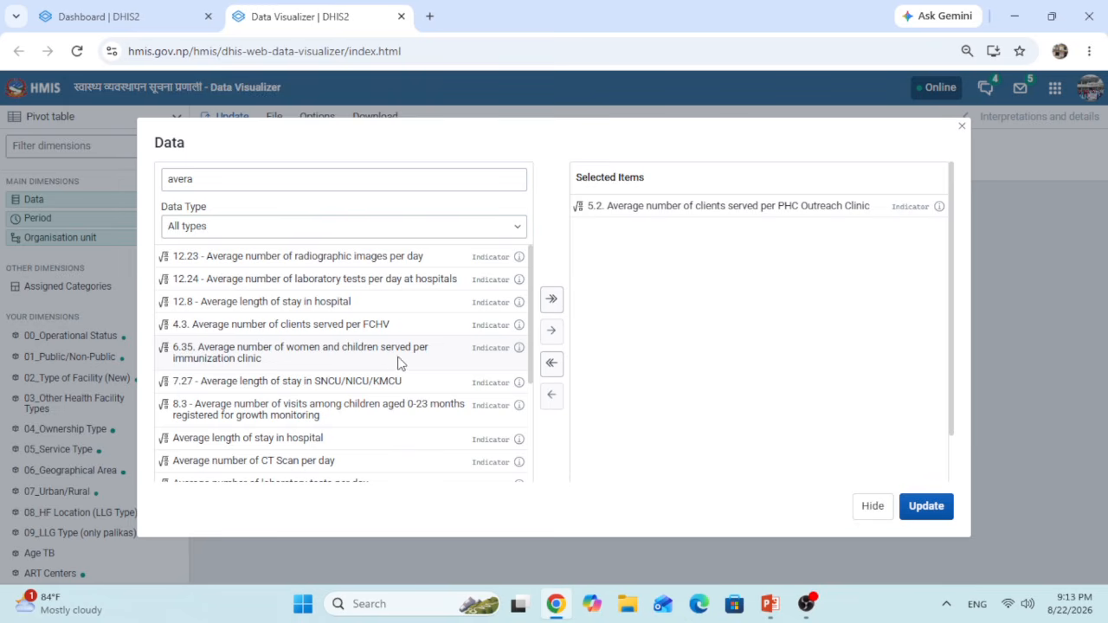
double_click(279, 363)
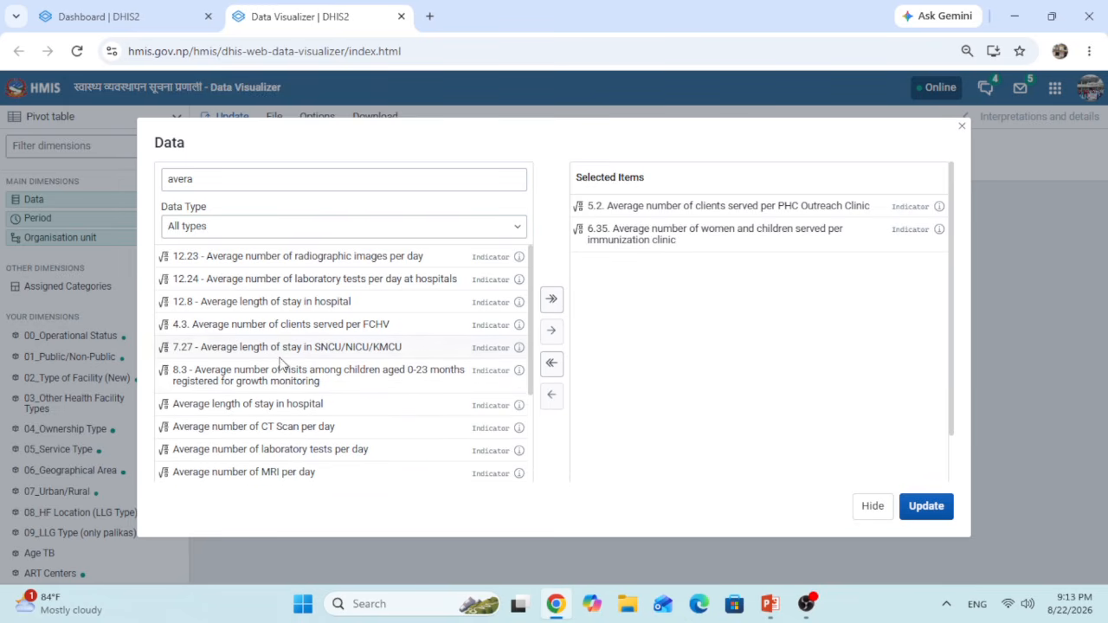
double_click(387, 325)
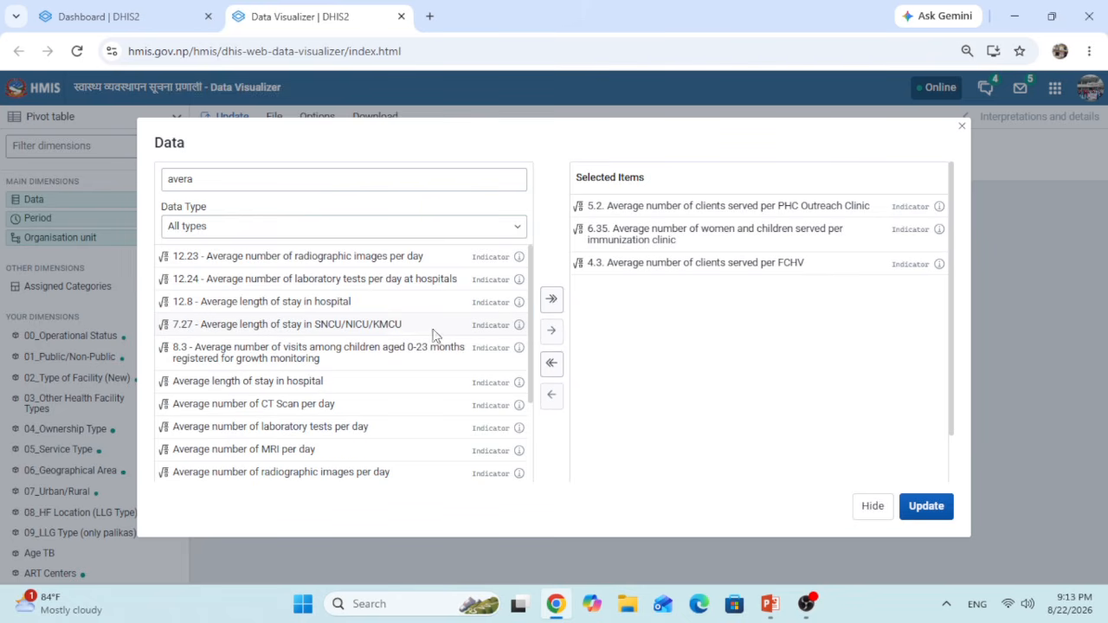
click(873, 507)
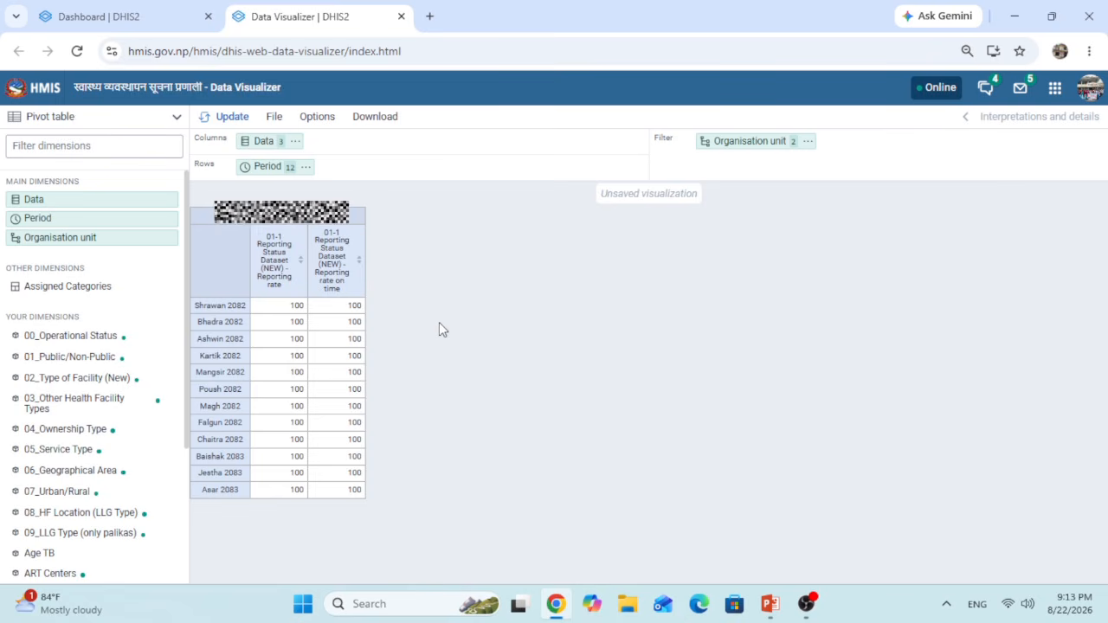
click(769, 605)
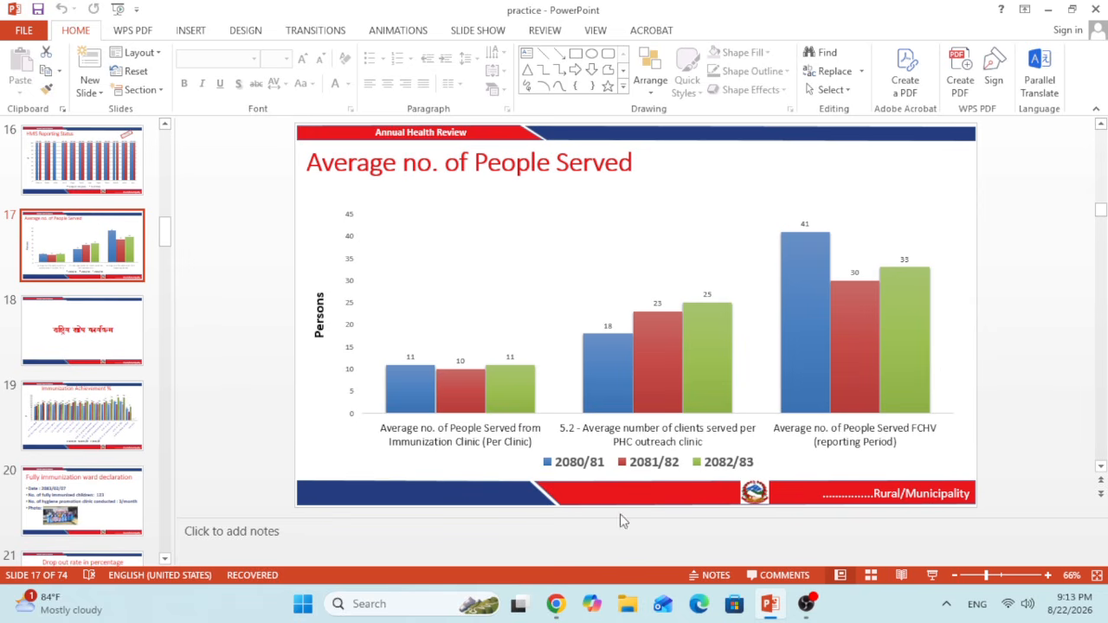
click(1047, 10)
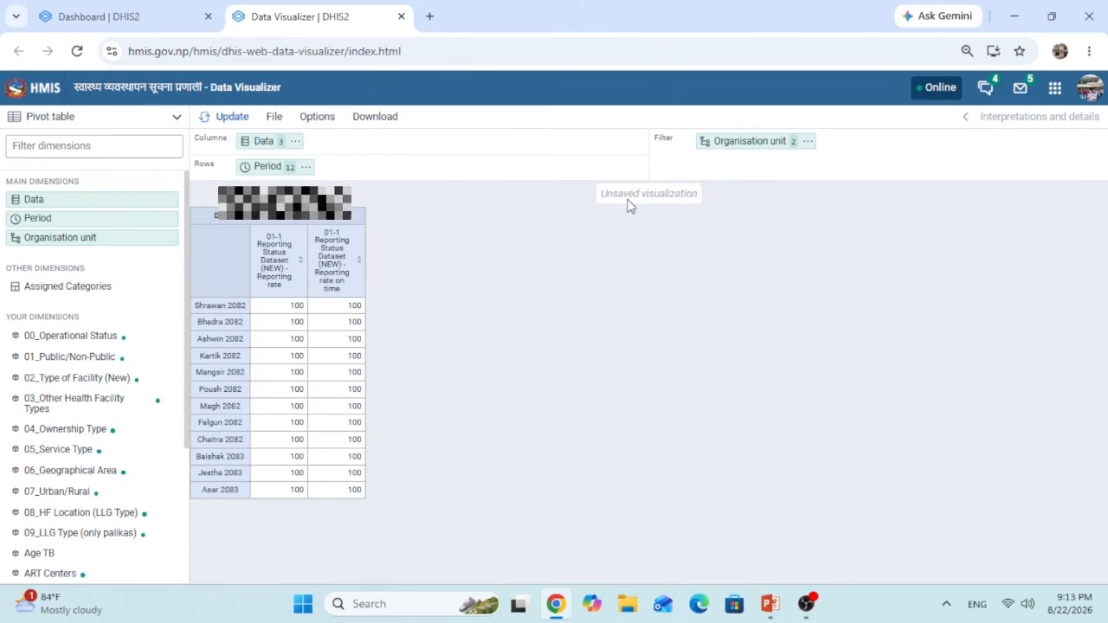
Remove all selected periods and set the fixed period type to Financial year (Start April).
click(264, 169)
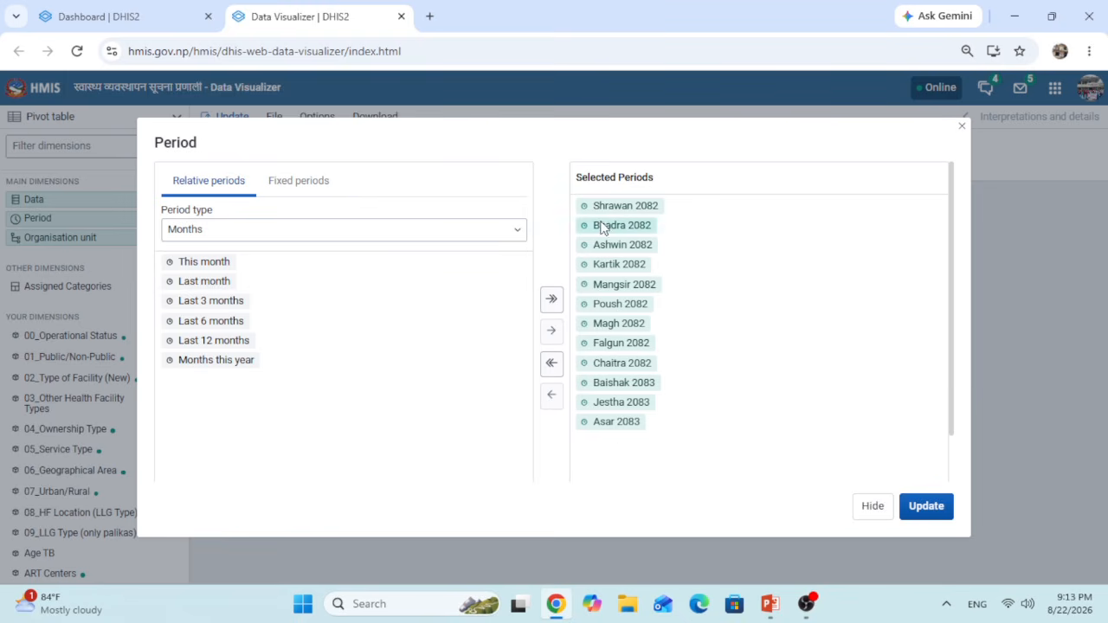
click(550, 363)
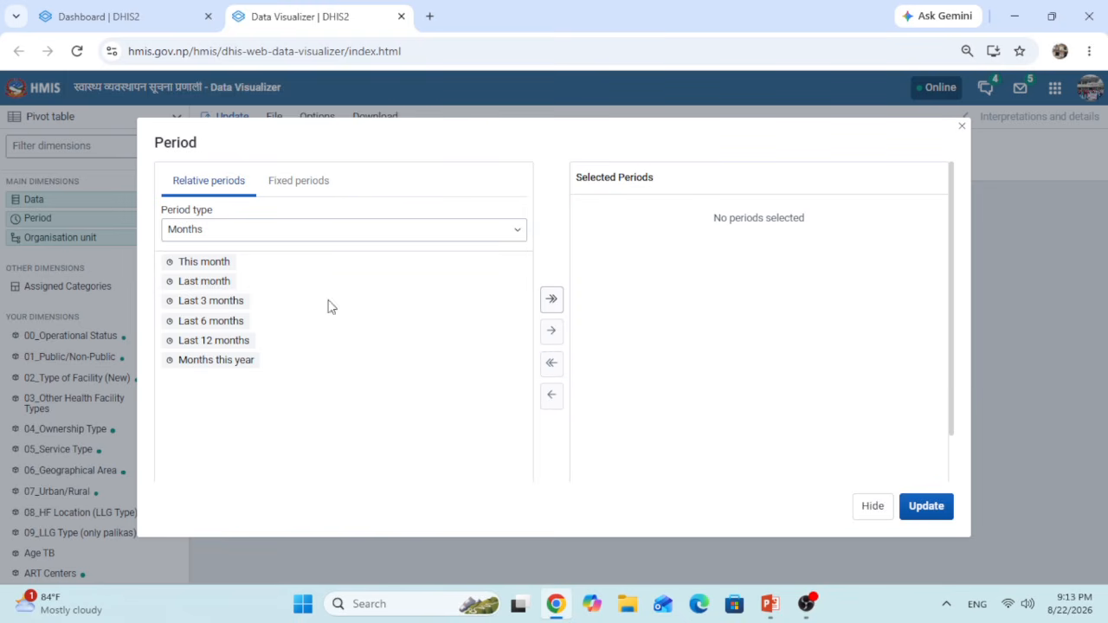
click(301, 187)
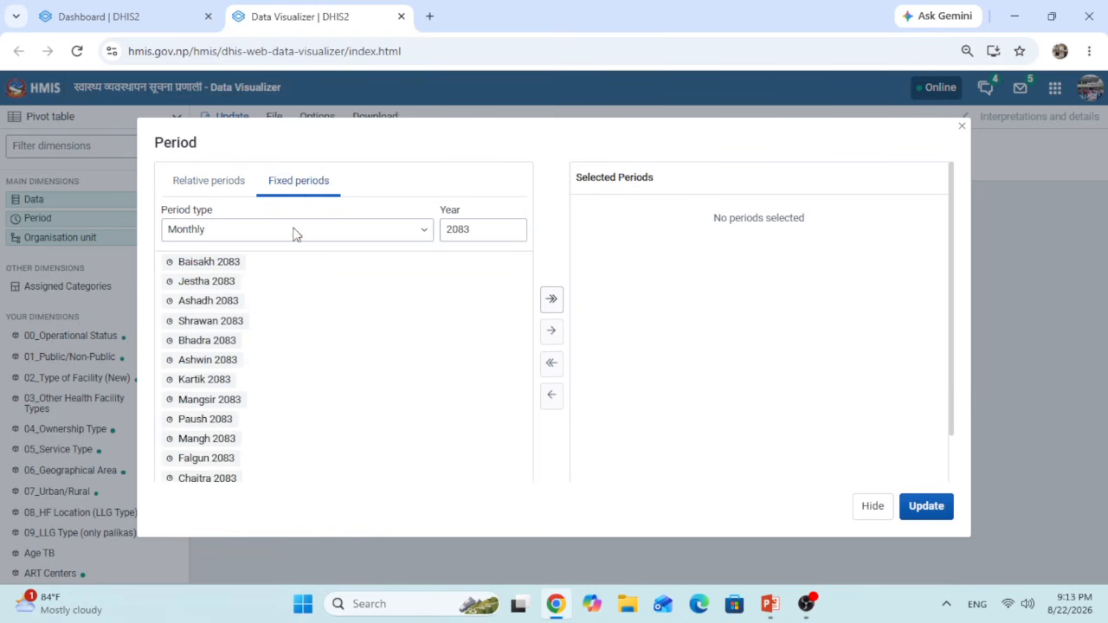
click(294, 232)
scroll(302, 385, down, 1)
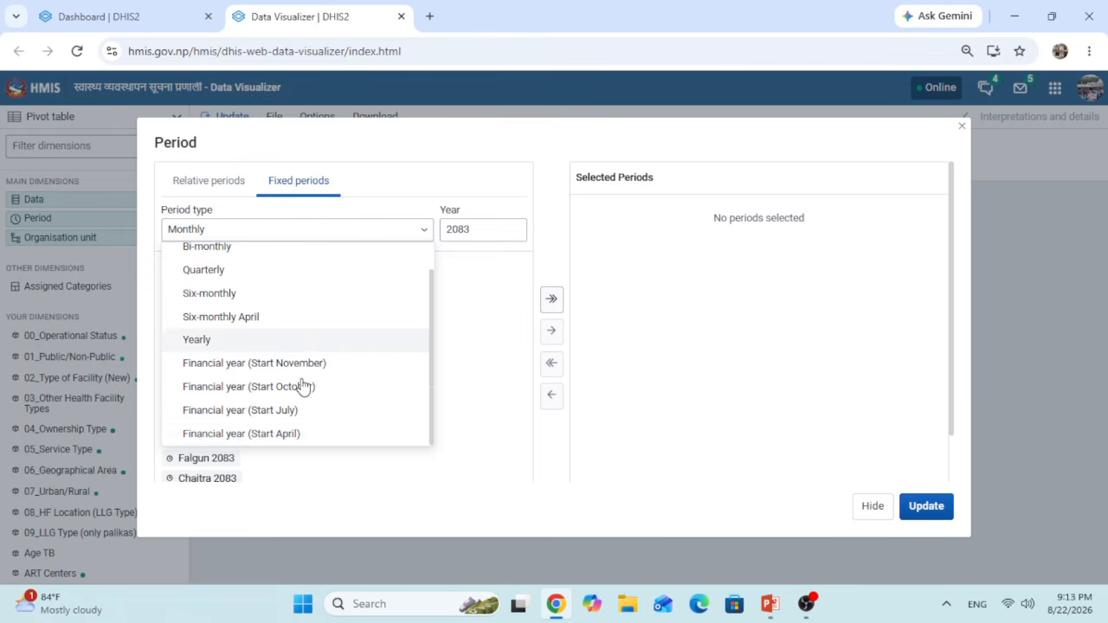
click(278, 434)
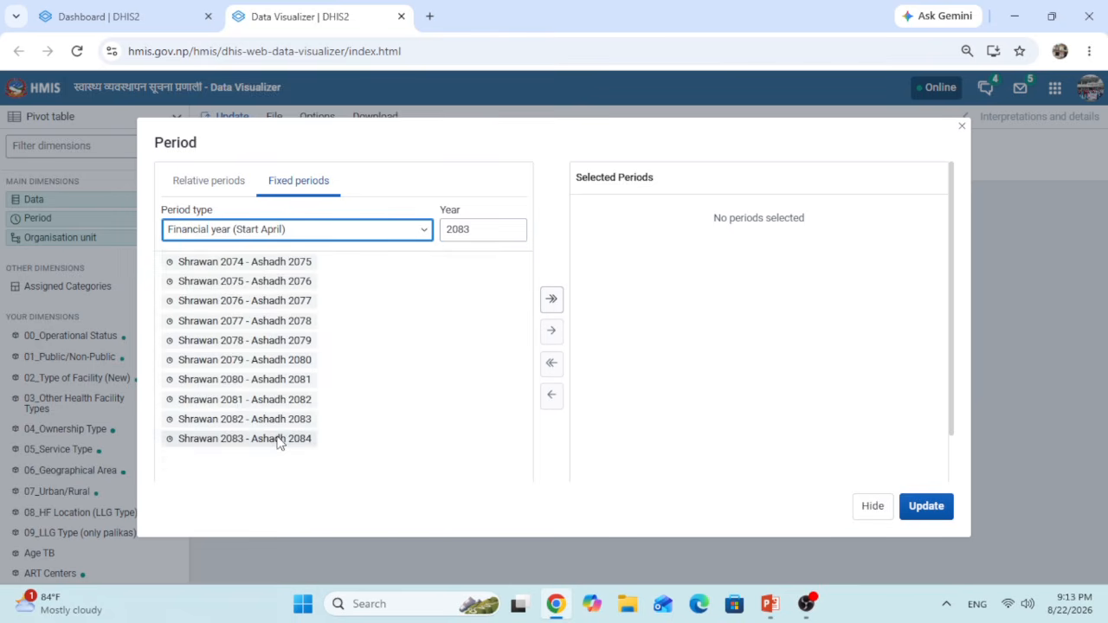
Add the financial years Shrawan 2080 - Ashadh 2081, 2081 - 2082 and 2082 - 2083, and update the pivot table.
double_click(244, 386)
double_click(244, 385)
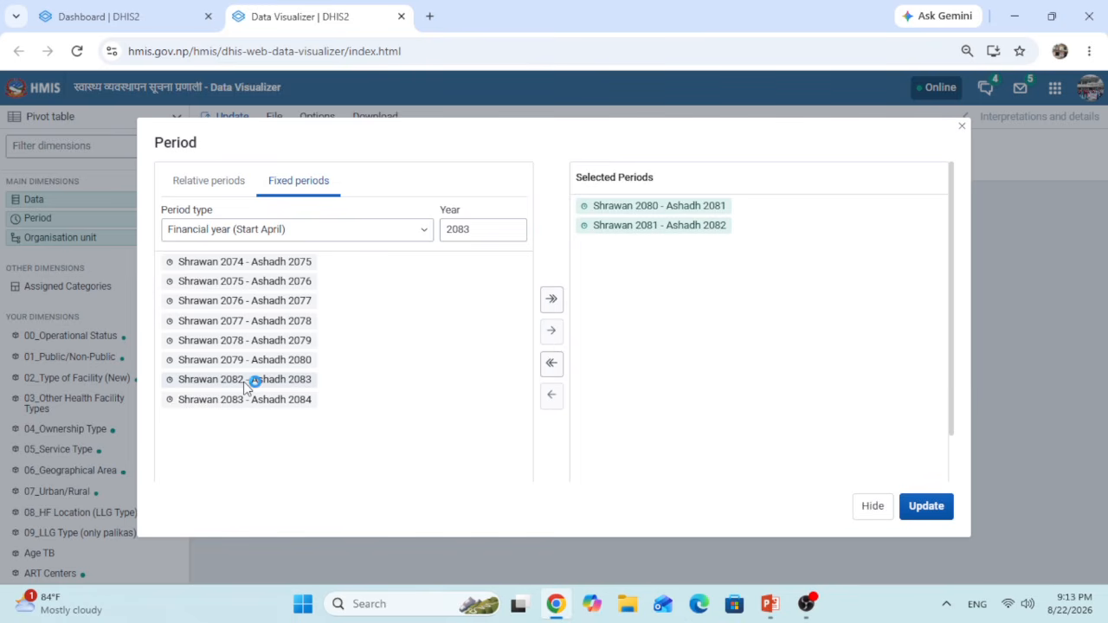
double_click(244, 386)
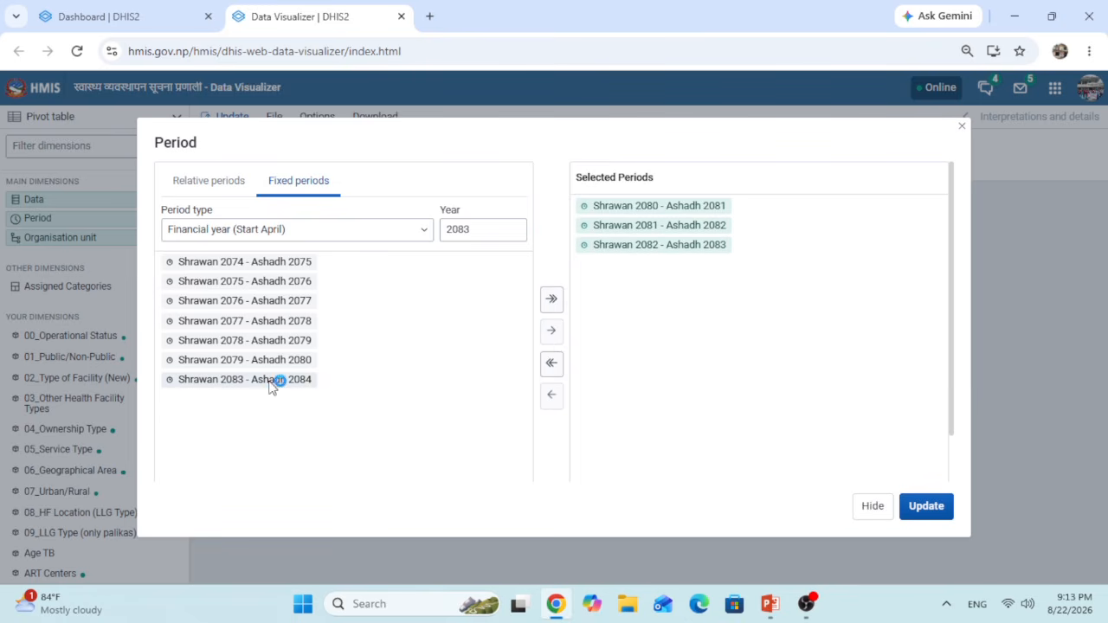
click(867, 509)
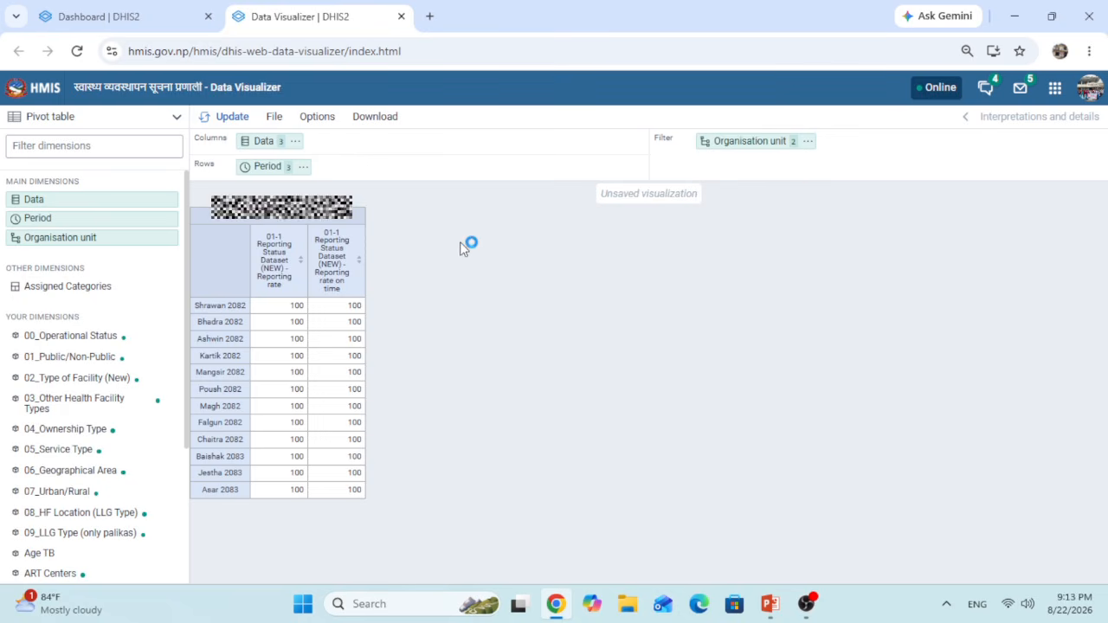
click(229, 122)
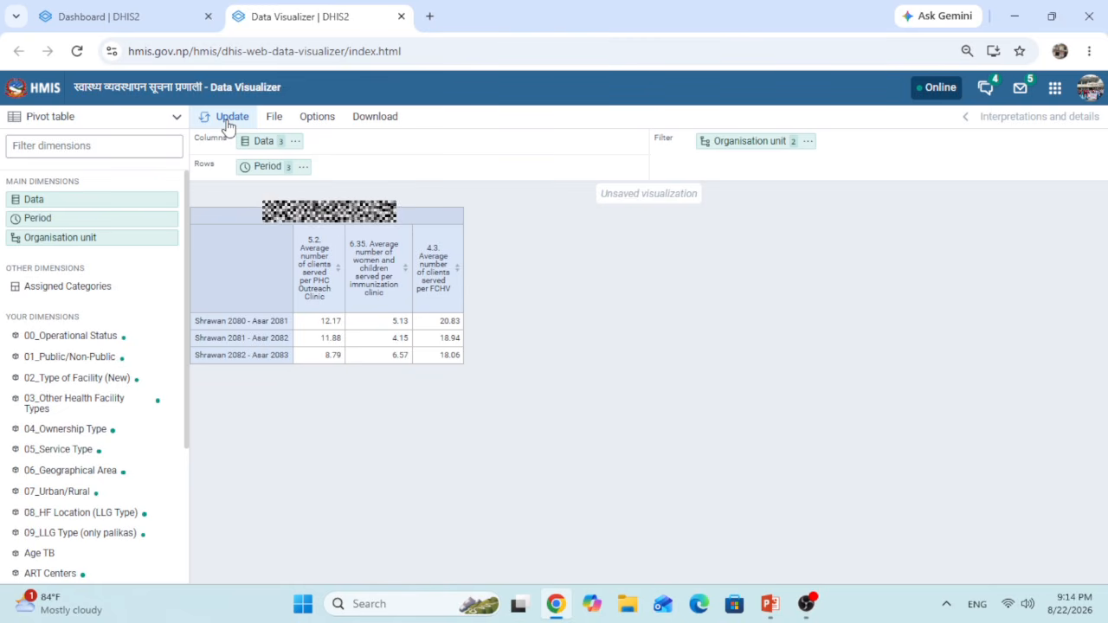
Select the three-year average-served results, switch to PowerPoint and open the slide 17 chart's data for editing.
drag(197, 222, 496, 370)
click(768, 603)
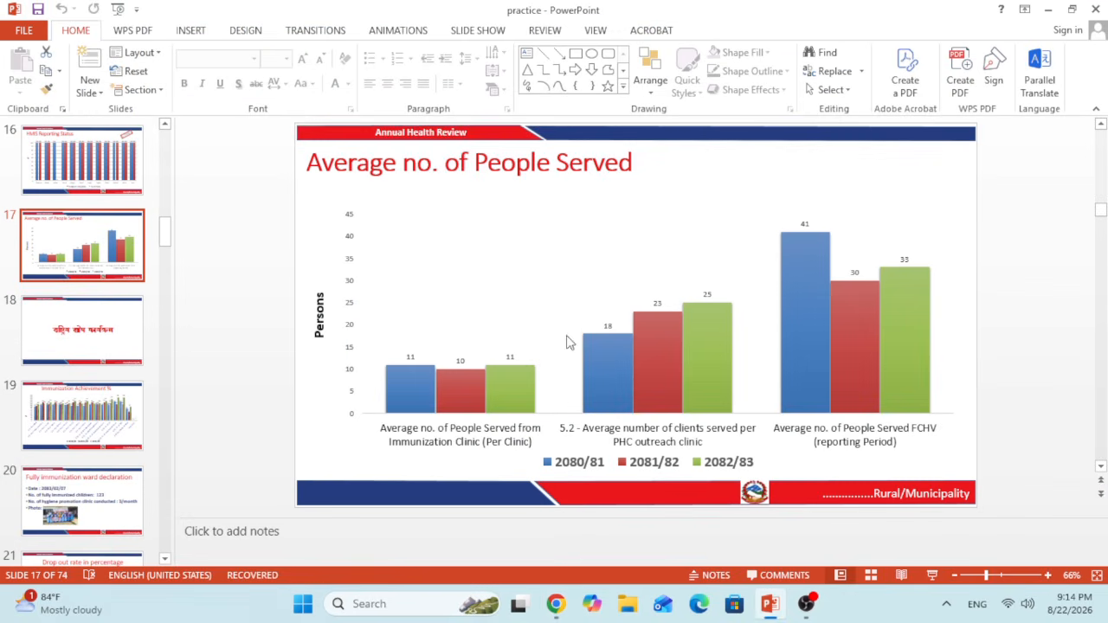
right_click(458, 233)
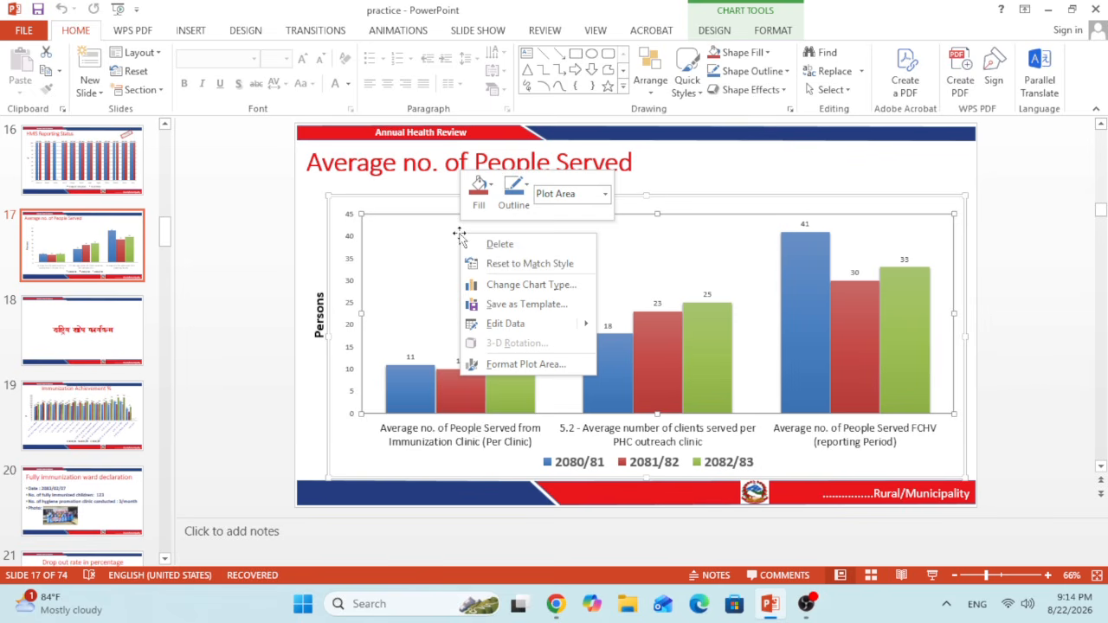
click(532, 322)
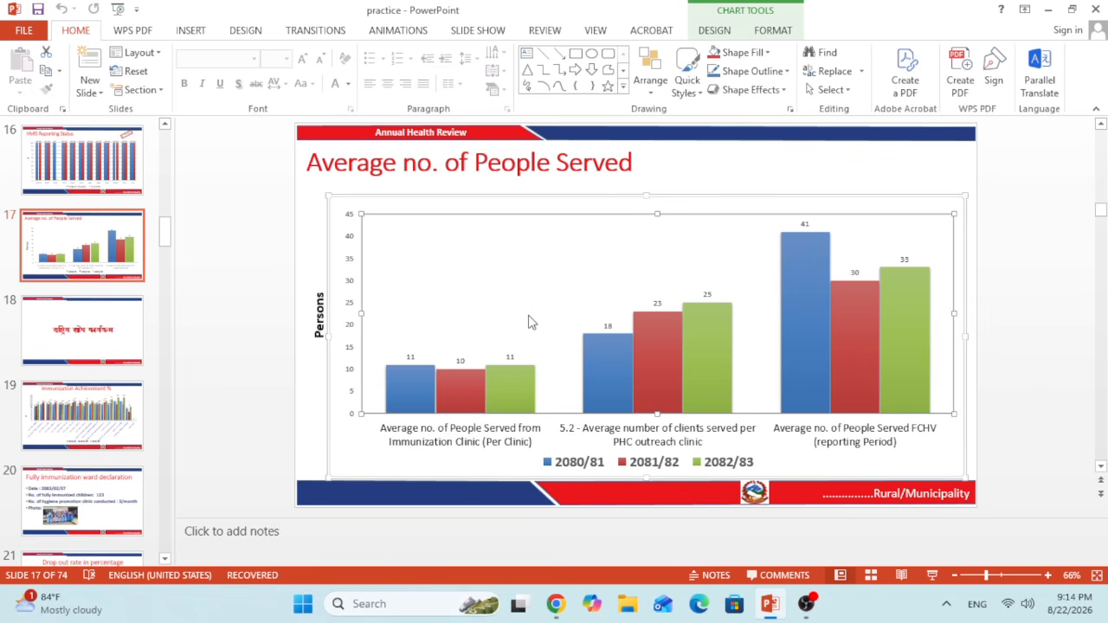
Set the 2080/81 values to 12 for immunization clinic, 12 for PHC outreach clinic and 14 for FCHV, and close the chart data.
click(544, 129)
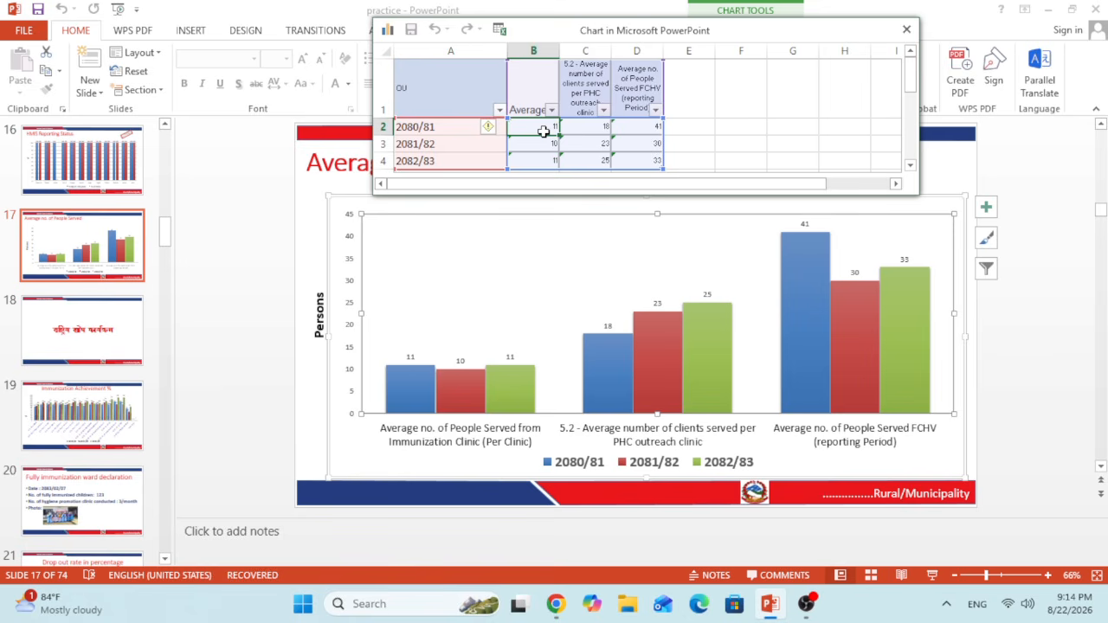
text(12)
click(604, 127)
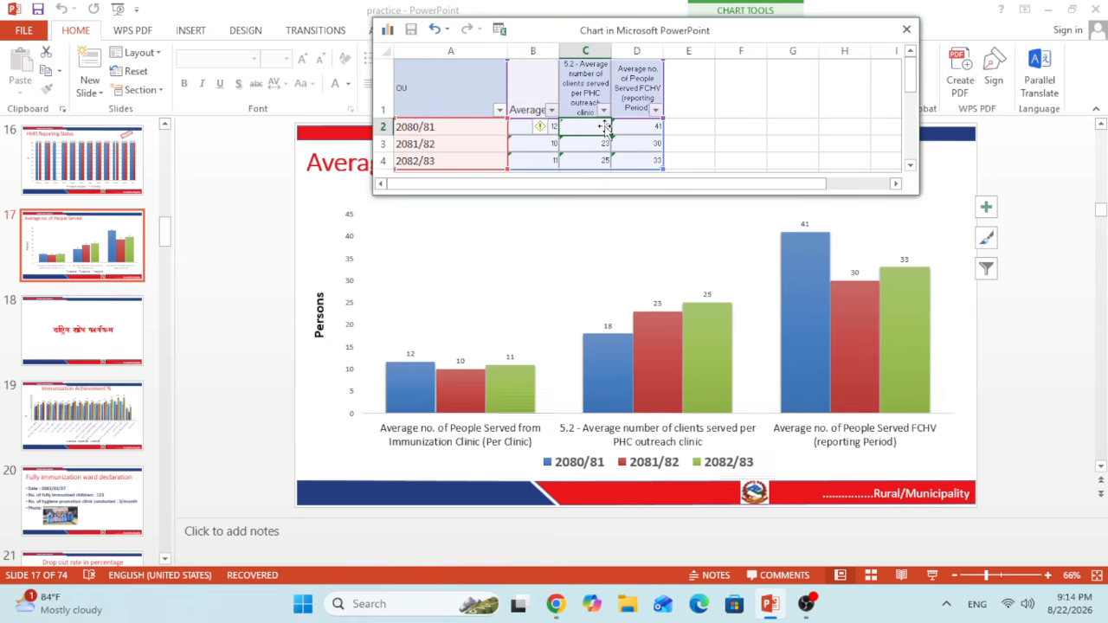
text(12)
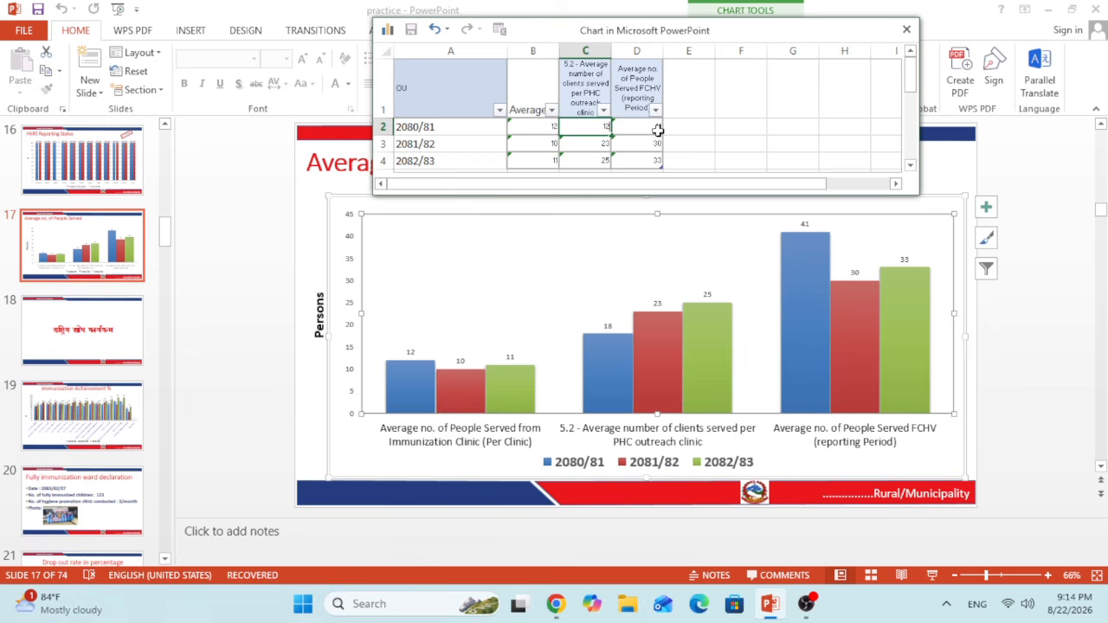
click(657, 128)
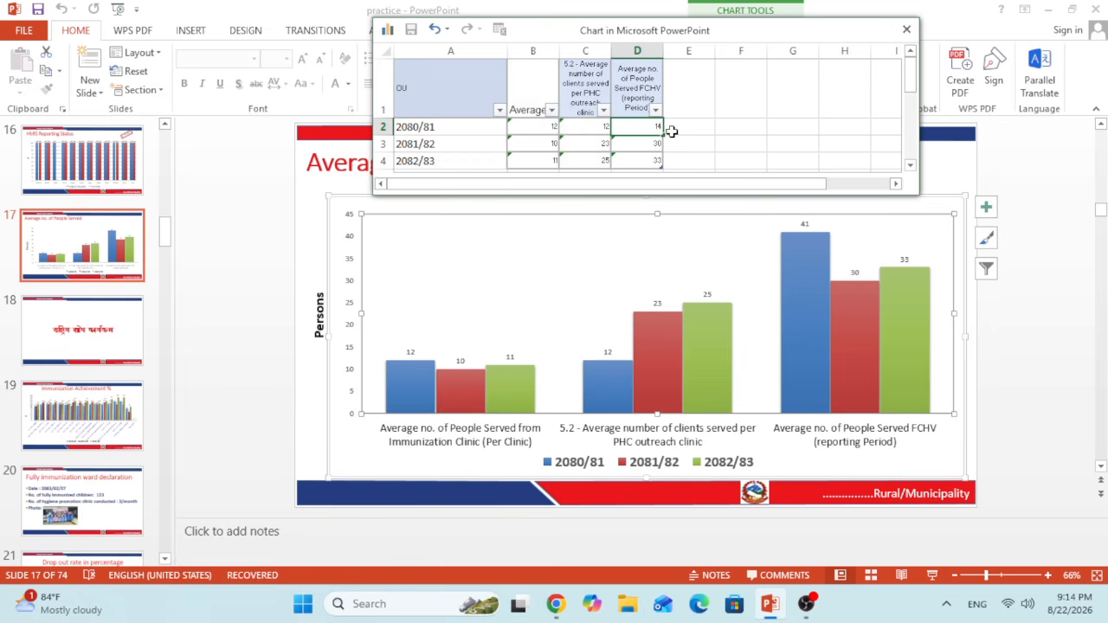
click(705, 142)
click(906, 29)
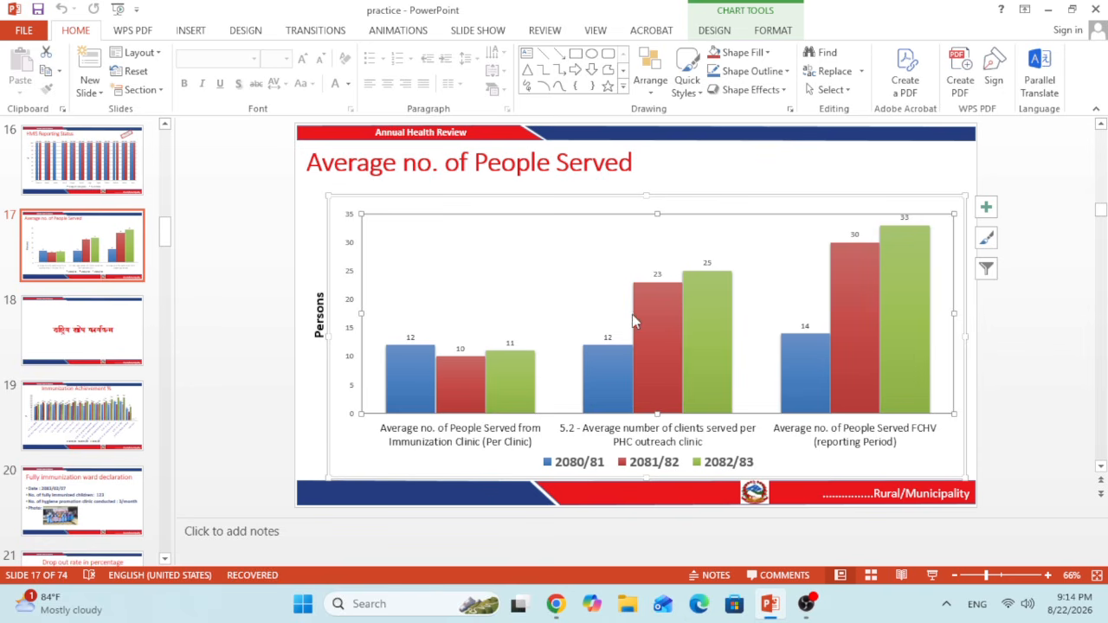
Go to slide 19 and examine which indicators the Immunization Achievement % chart uses.
click(94, 336)
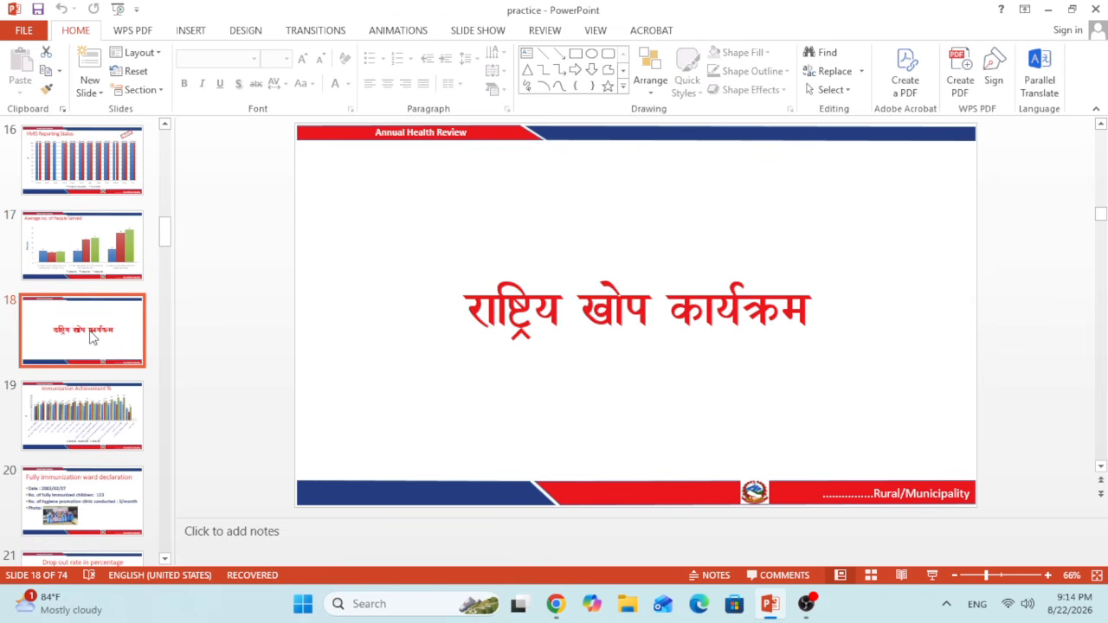
scroll(99, 363, down, 2)
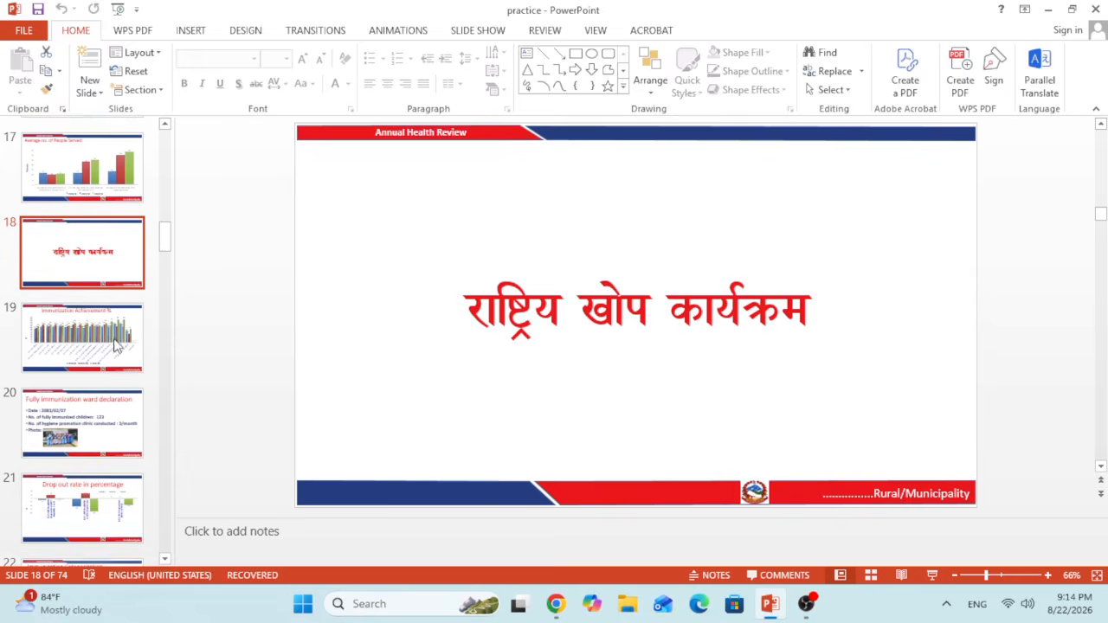
click(111, 344)
mouse_move(559, 316)
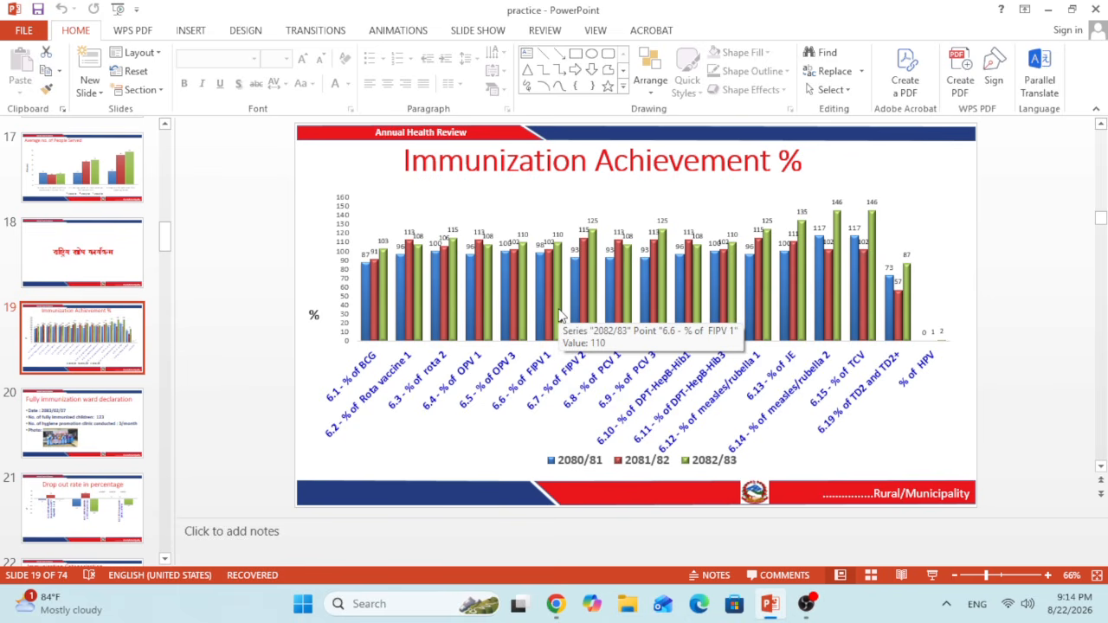
click(735, 310)
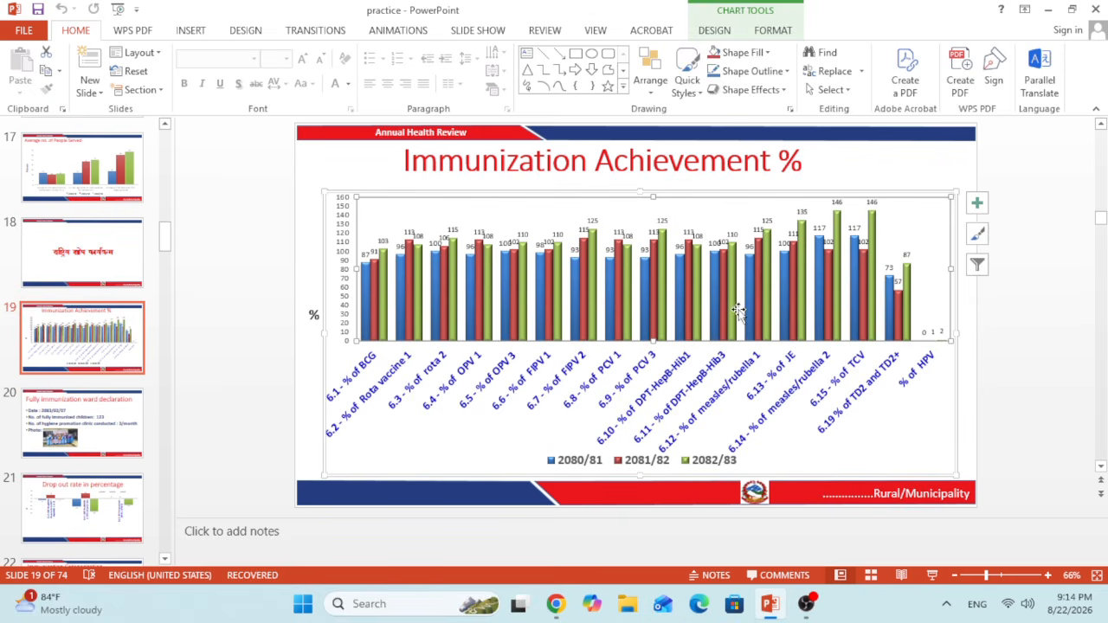
click(1038, 176)
Return to the DHIS2 Data Visualizer and remove all selected data items.
click(1047, 10)
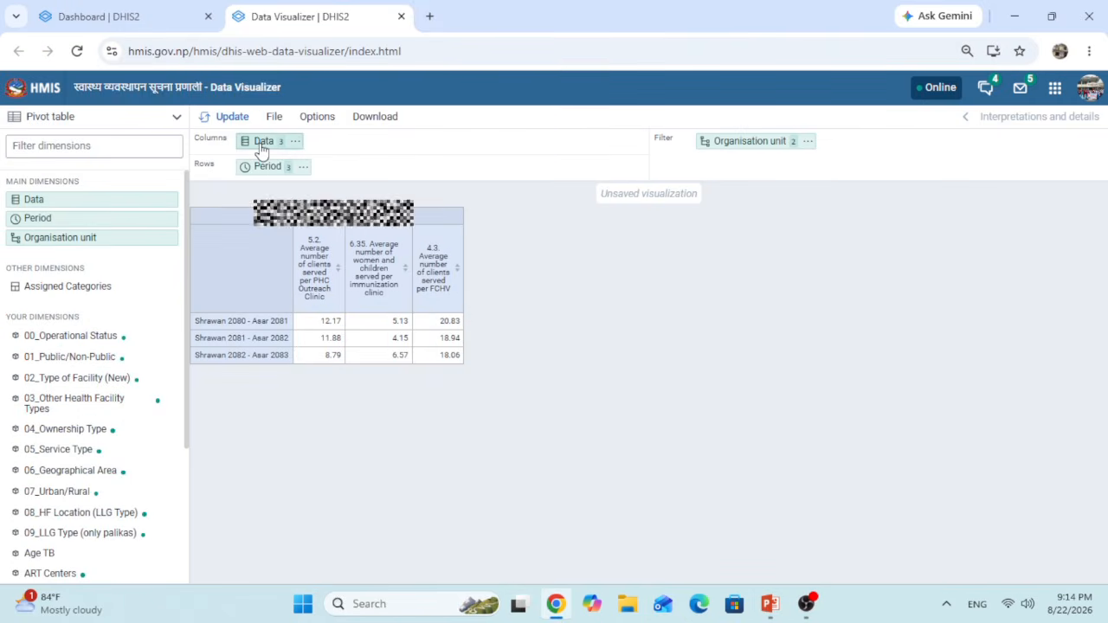
mouse_move(262, 147)
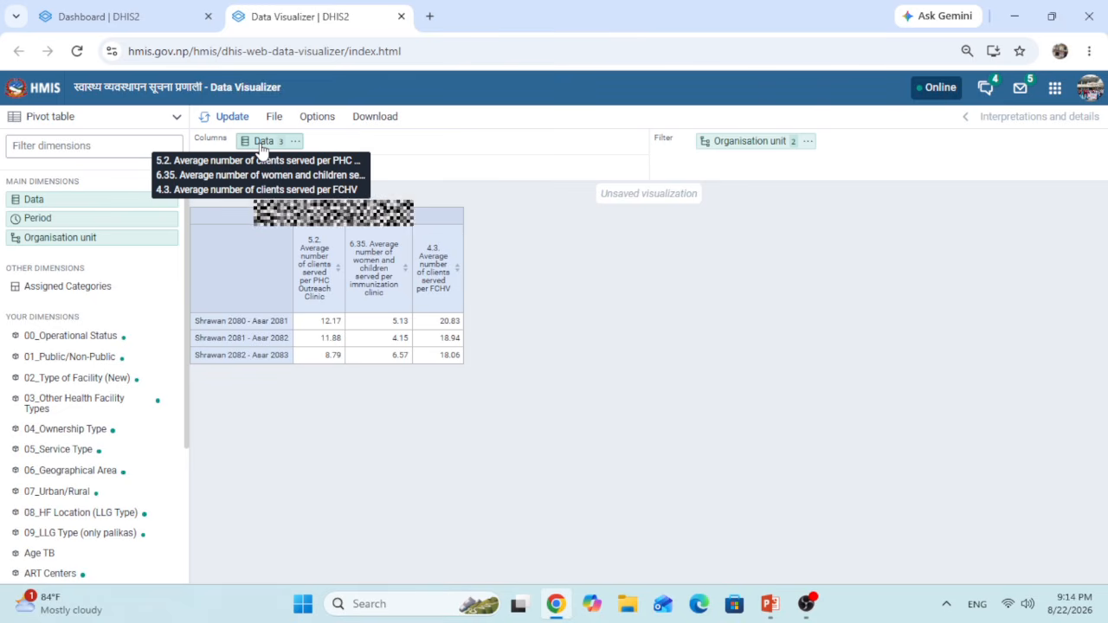
click(261, 144)
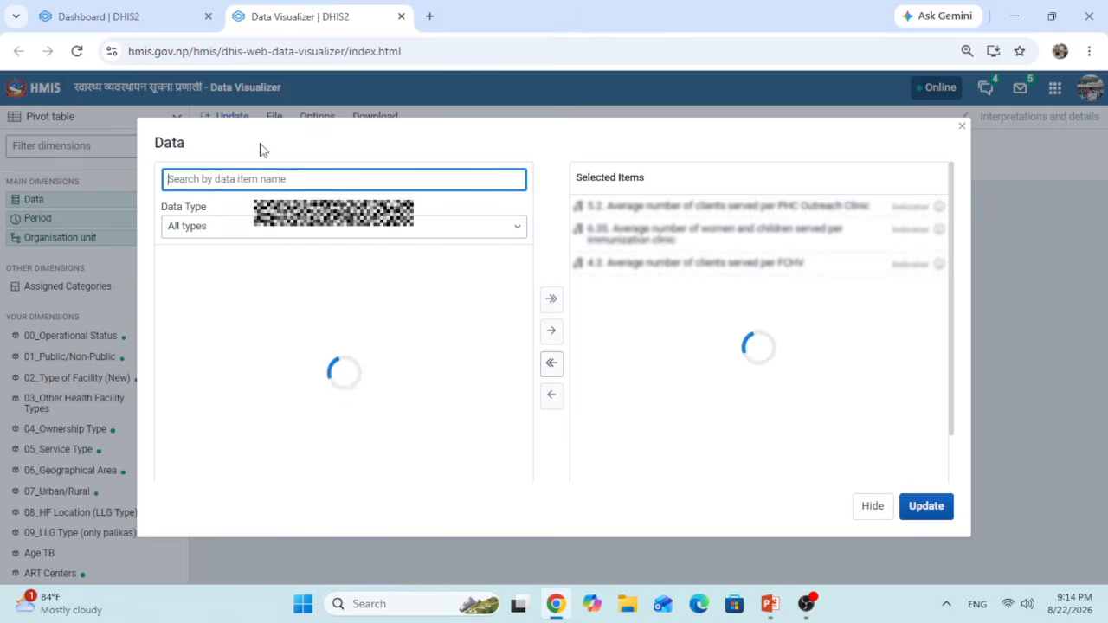
click(551, 364)
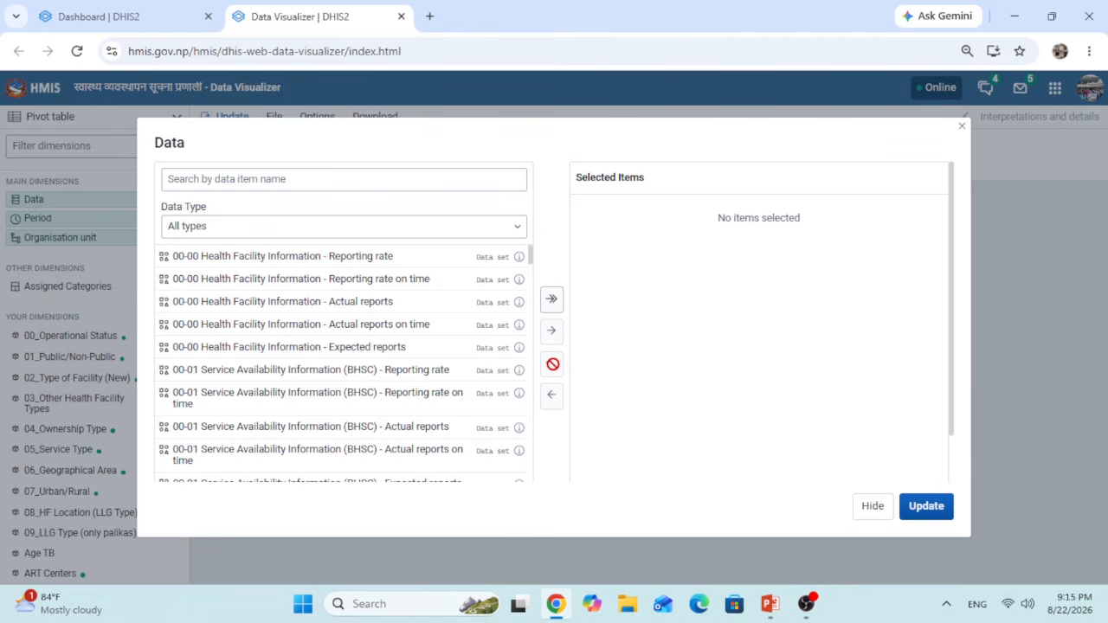
Filter the available data items to Indicators in the 6. Immunization group.
click(211, 229)
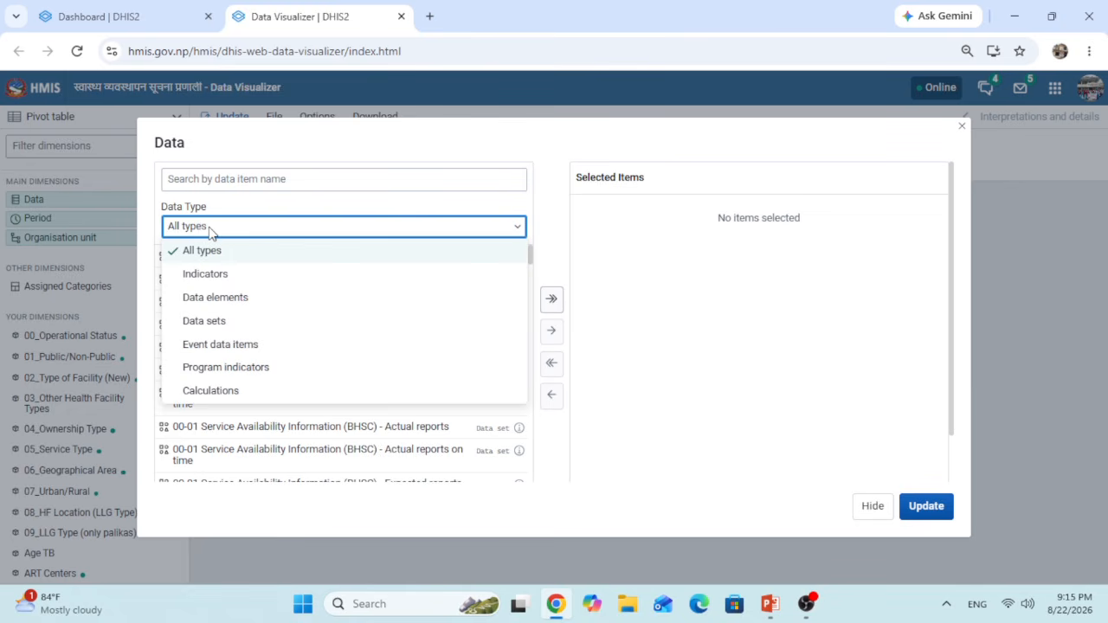
click(215, 278)
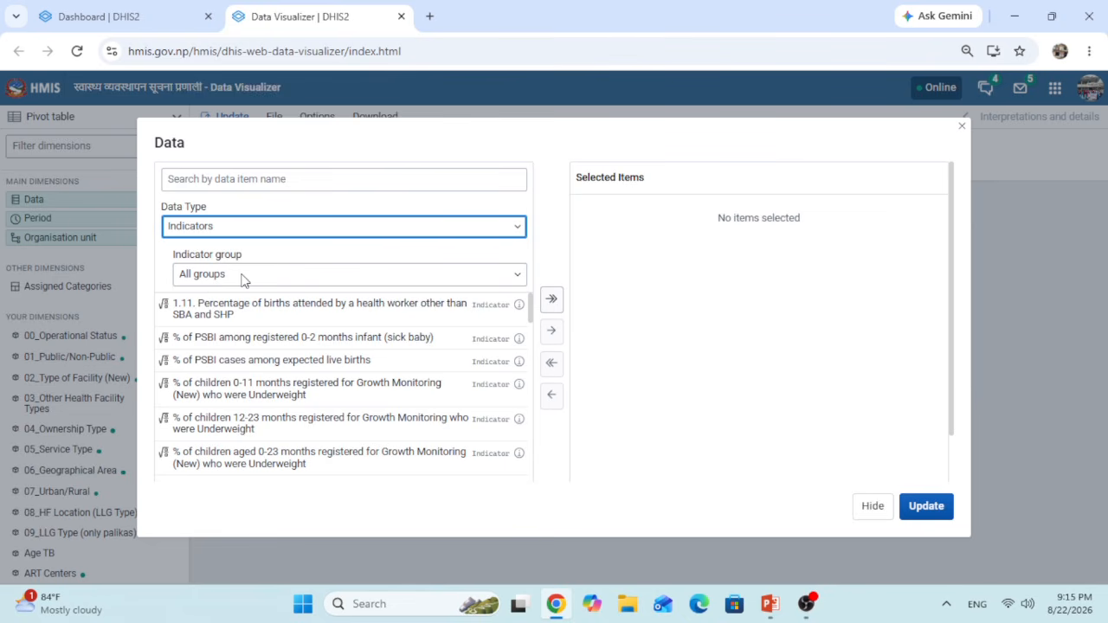
click(233, 276)
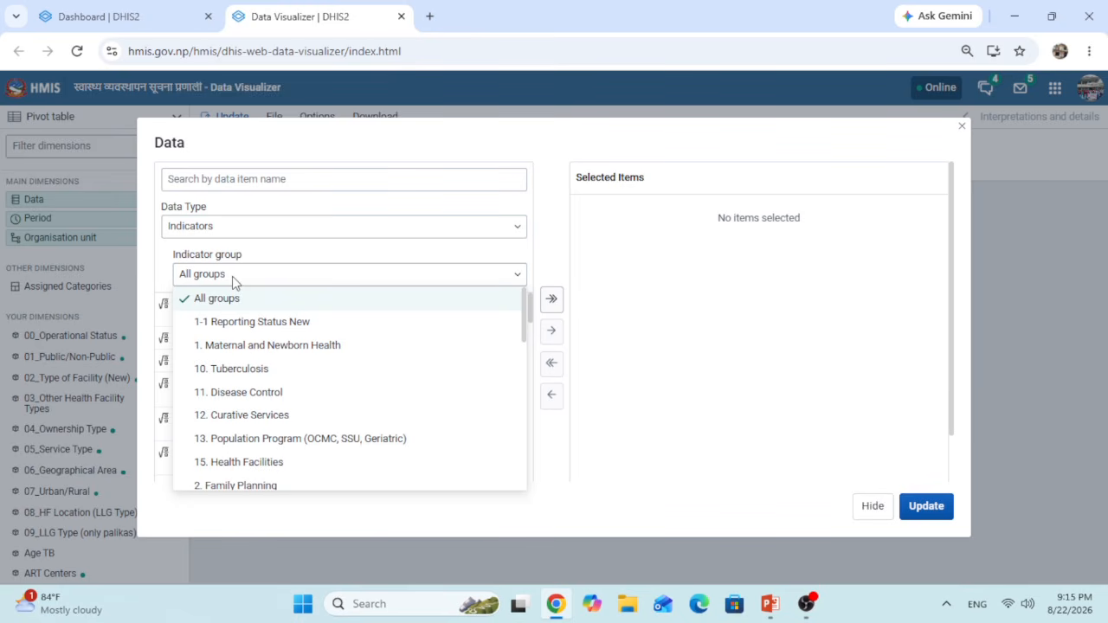
scroll(260, 408, down, 2)
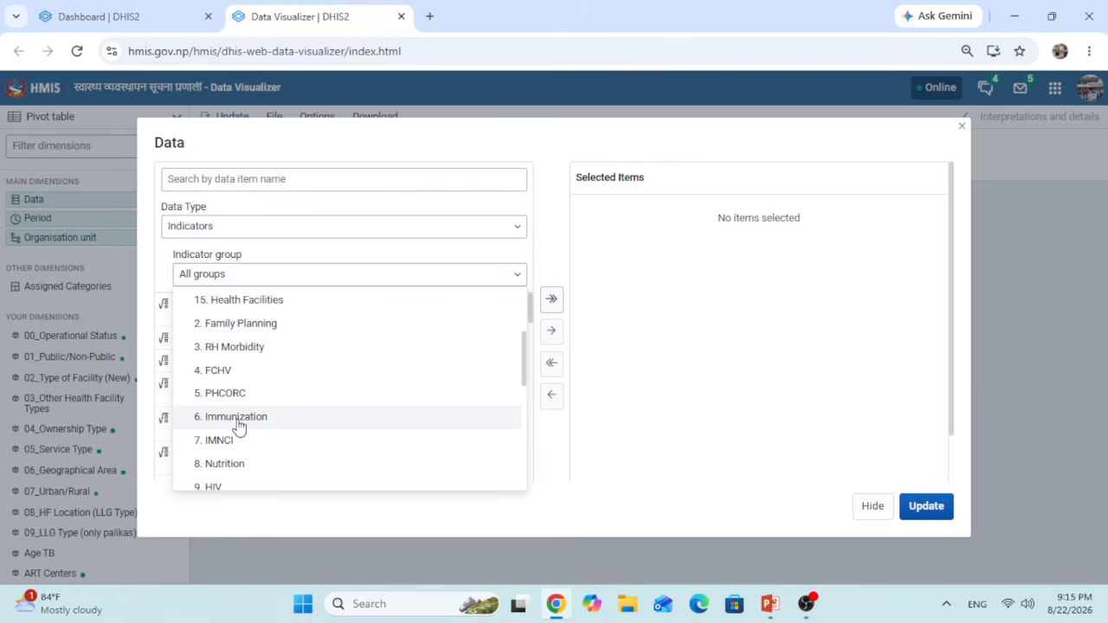
click(239, 426)
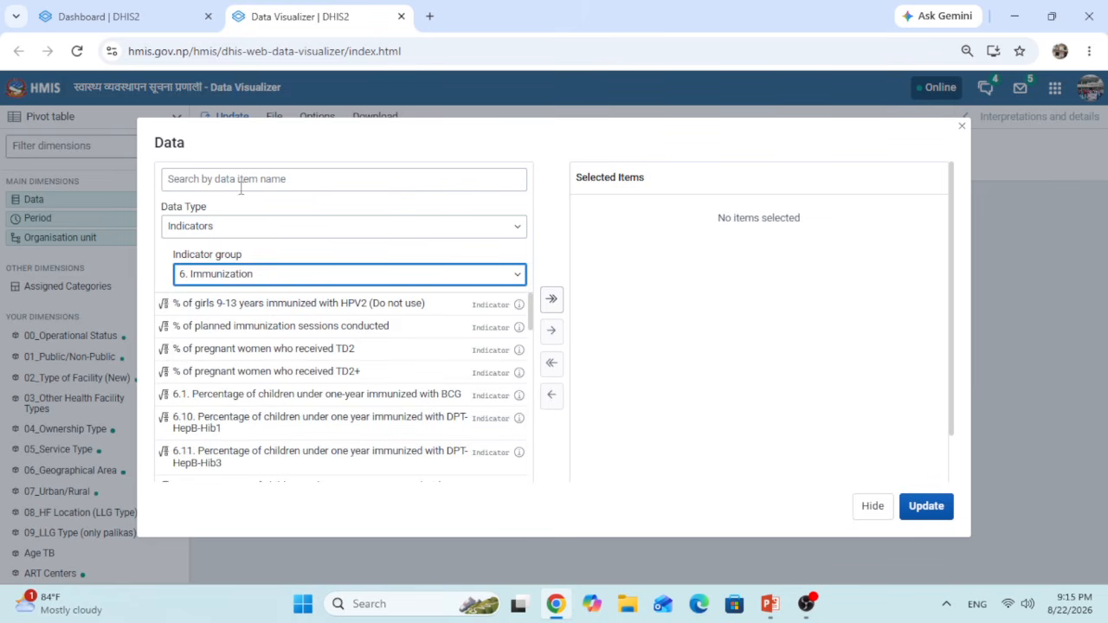
Search for "bcg" and add indicator 6.1, percentage of children under one year immunized with BCG.
click(241, 183)
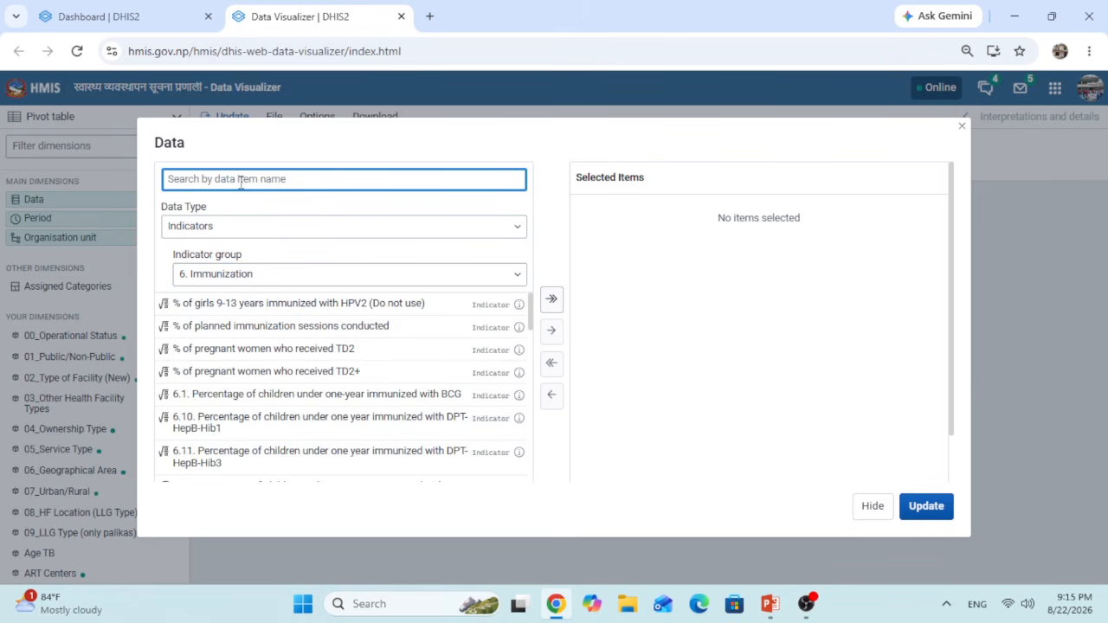
text(bcg)
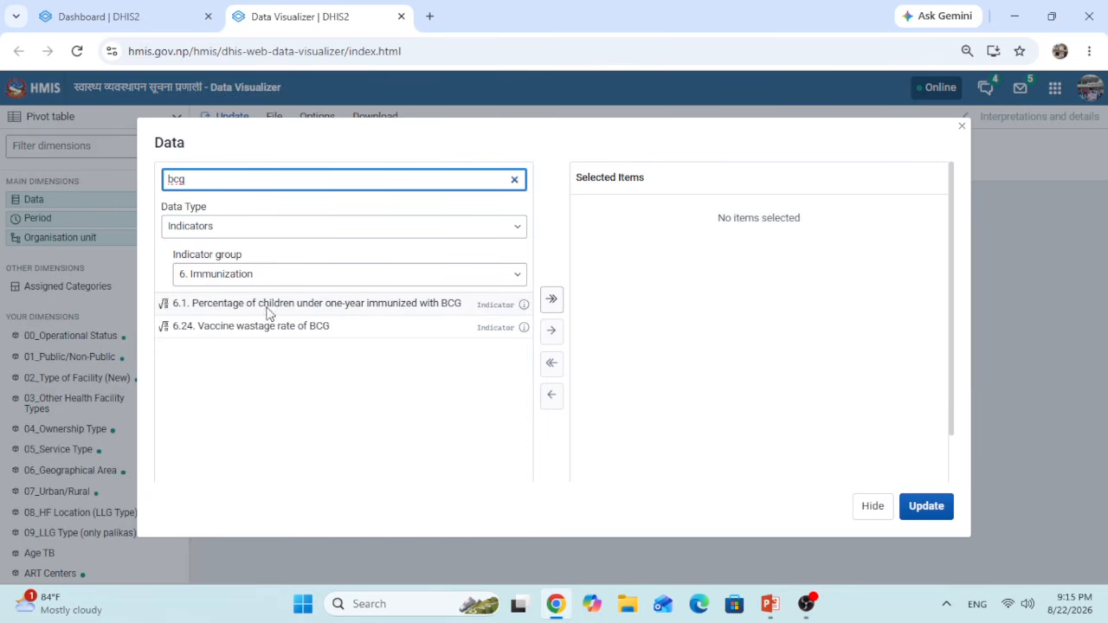
double_click(299, 309)
Search for "rota" and add indicators 6.2 (Rota 1) and 6.3 (Rota 2) to the selected items.
click(218, 182)
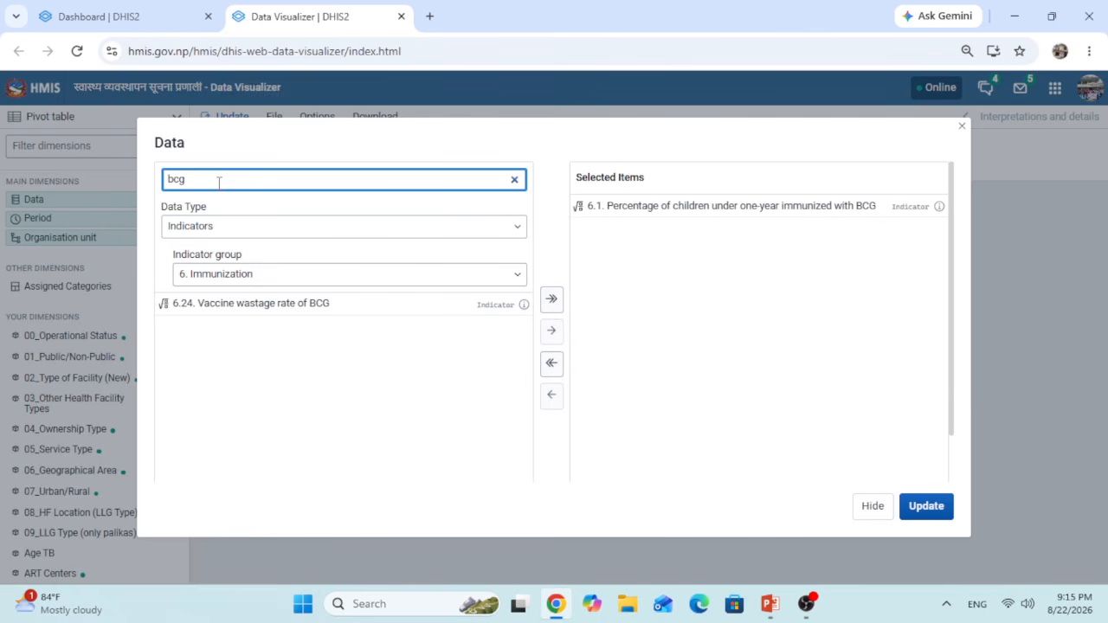
key(BackSpace)
text(rota)
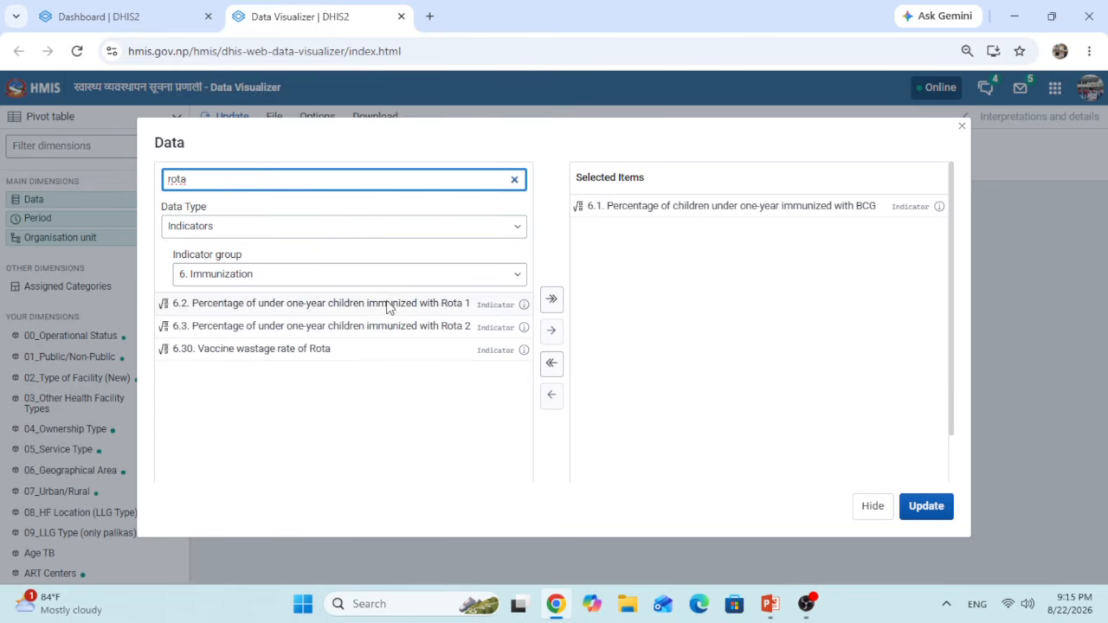
double_click(386, 306)
click(274, 184)
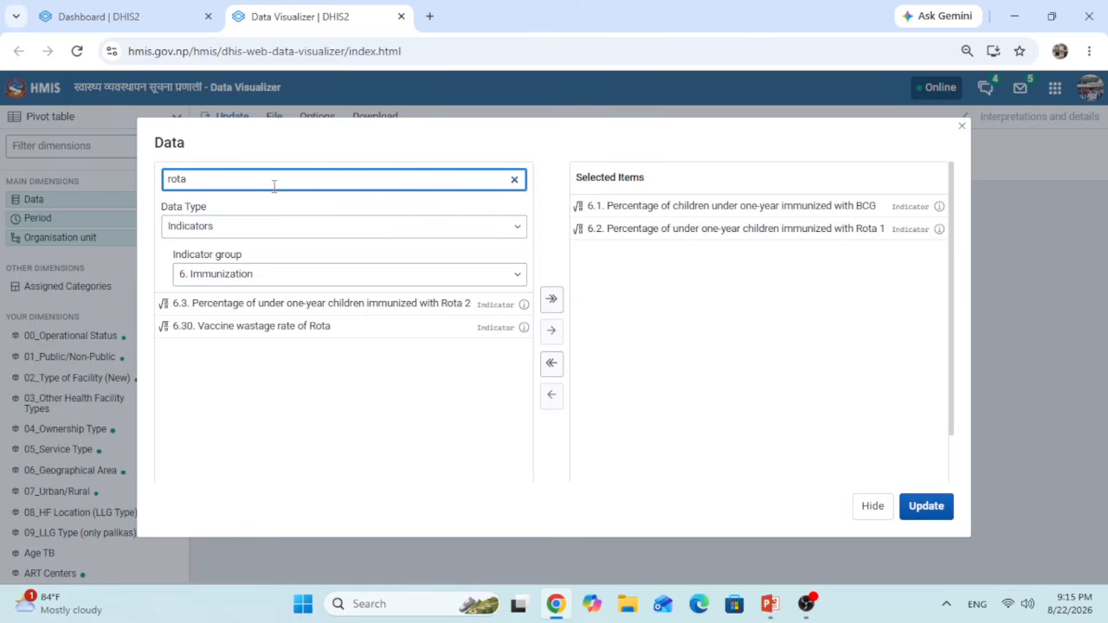
double_click(354, 307)
Search for "opv" and add indicators 6.4 (OPV 1) and 6.5 (OPV3) to the selected items.
click(223, 178)
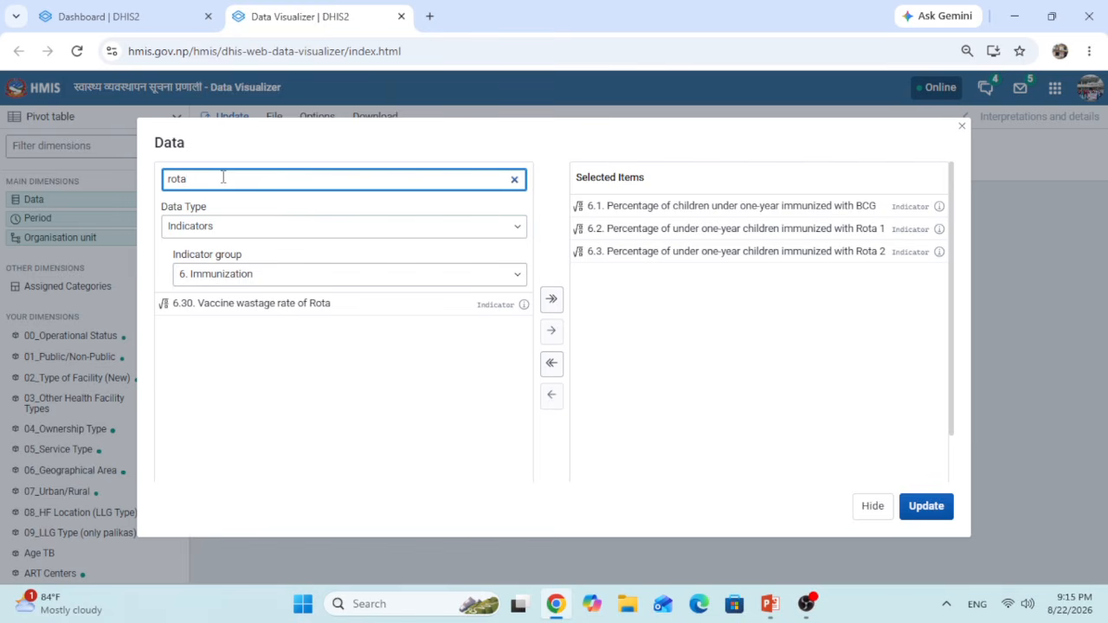
key(BackSpace)
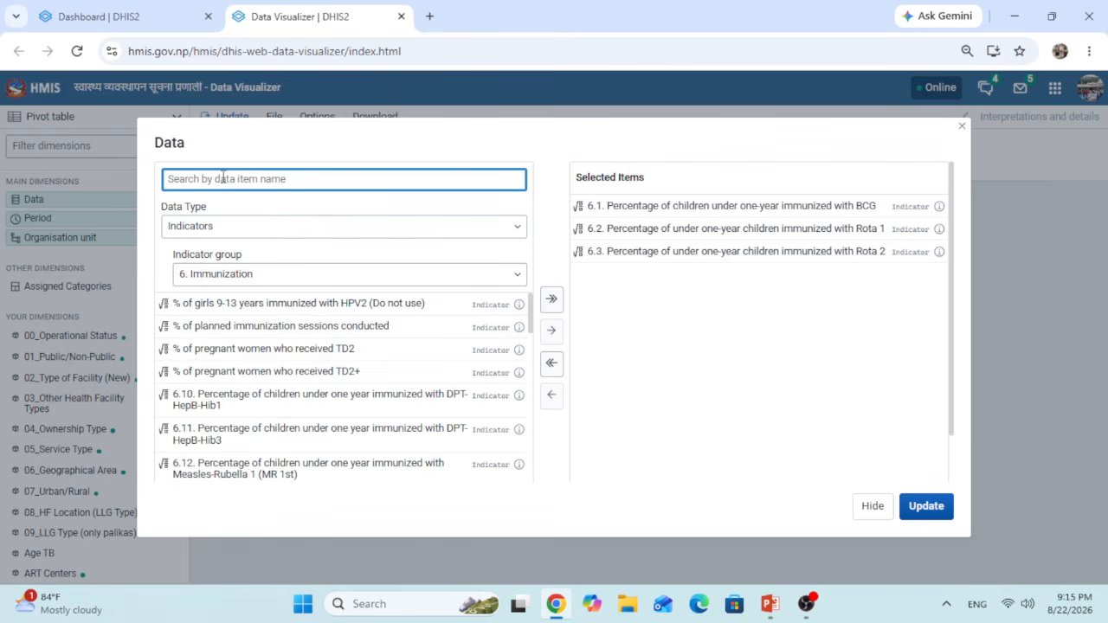
text(opv)
double_click(379, 327)
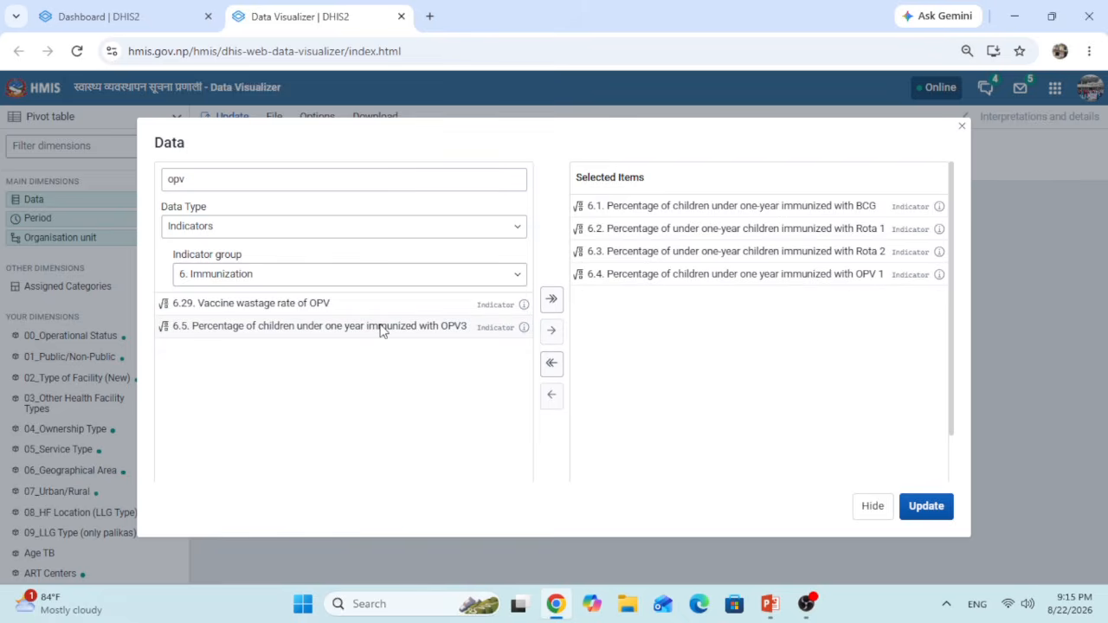
double_click(381, 327)
Search for "fipv" and add indicators 6.6 (fIPV1) and 6.7 (fIPV 2) to the selected items.
click(240, 180)
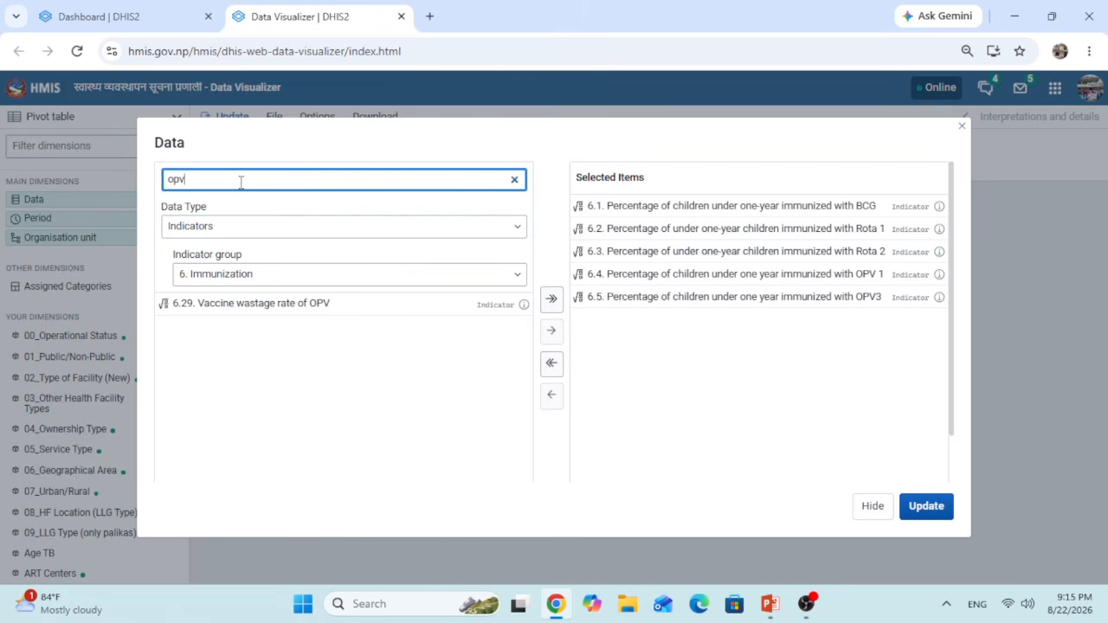
key(BackSpace)
key(BackSpace)
key(BackSpace)
text(fi)
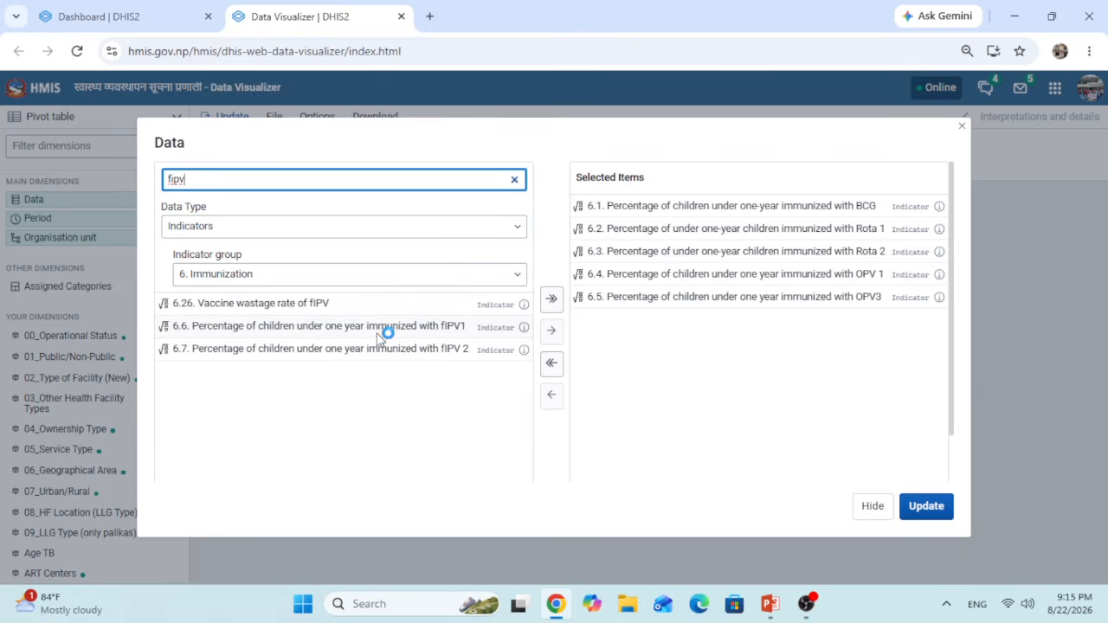
double_click(382, 328)
double_click(377, 332)
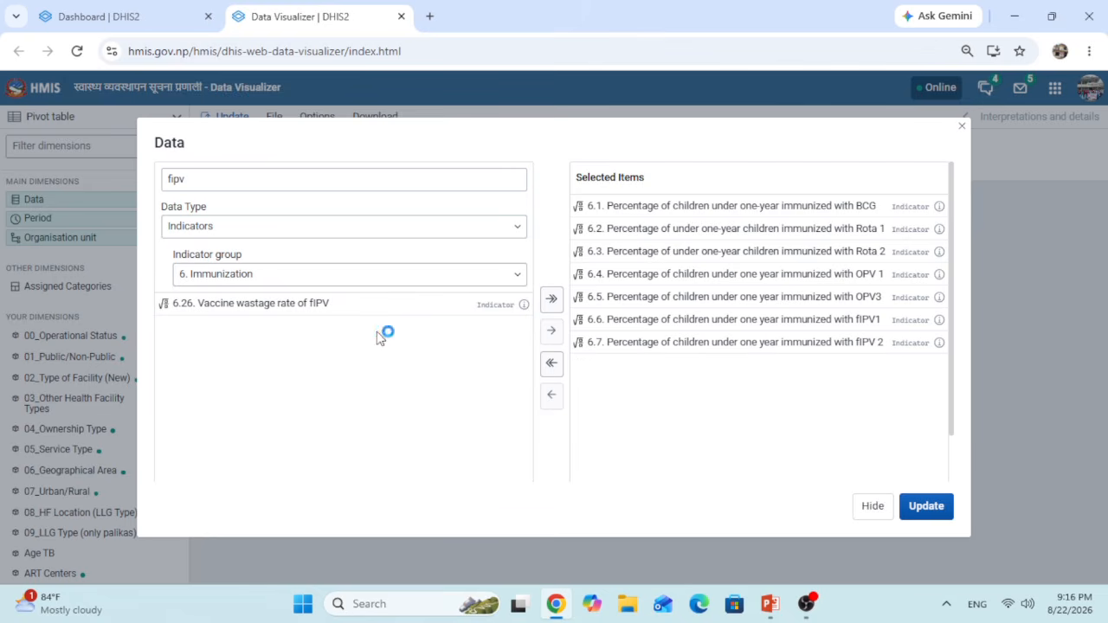
Search for "pcv" and add indicators 6.8 (PCV 1) and 6.9 (PCV 3) to the selected items.
click(235, 180)
key(BackSpace)
key(BackSpace)
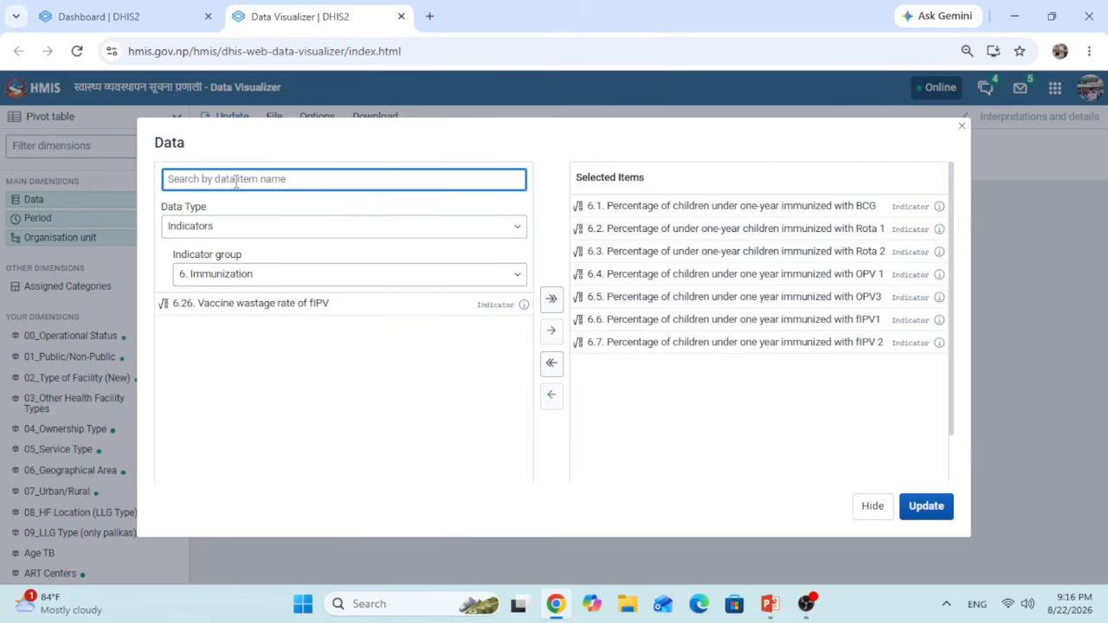
text(pcv)
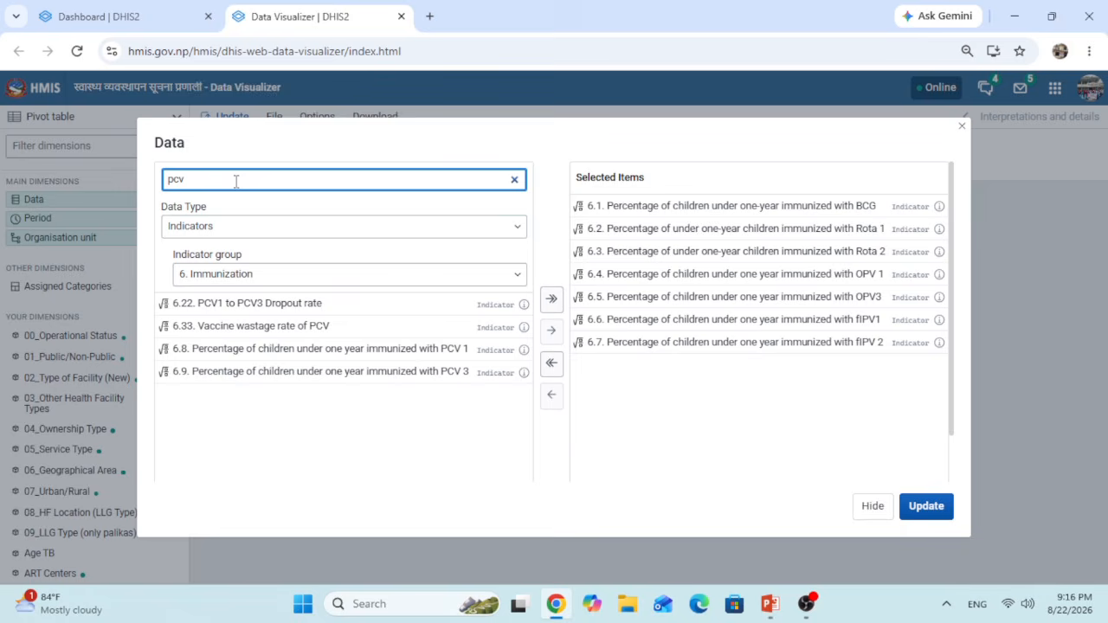
click(382, 353)
double_click(382, 354)
double_click(384, 355)
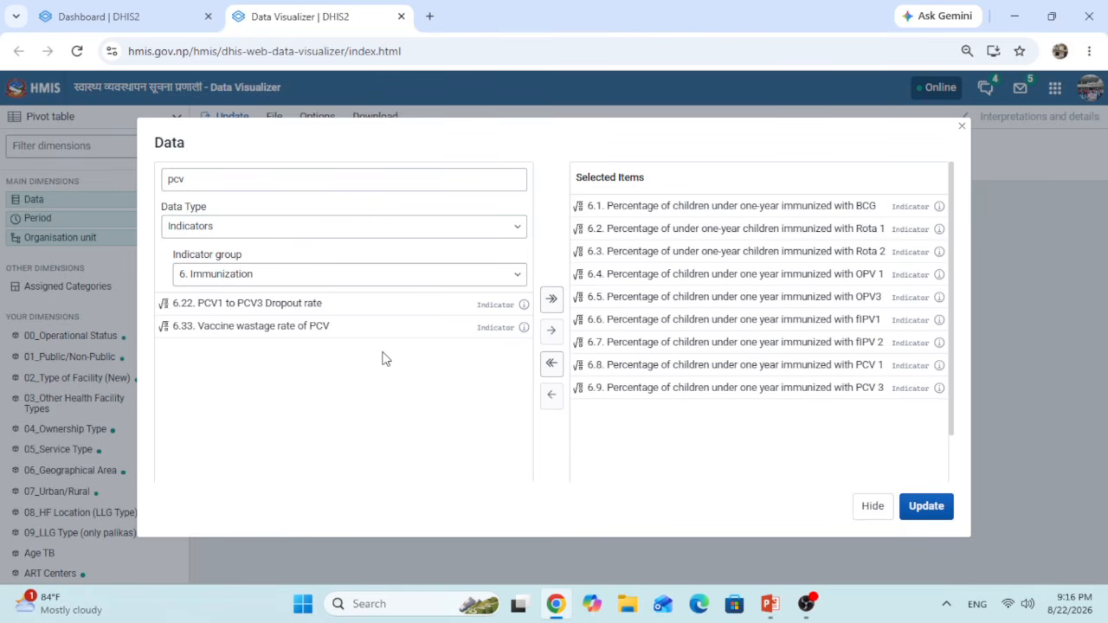
Search for "je" and add indicator 6.14 (Japanese Encephalitis) to the selected items.
click(208, 183)
key(BackSpace)
key(BackSpace)
key(BackSpace)
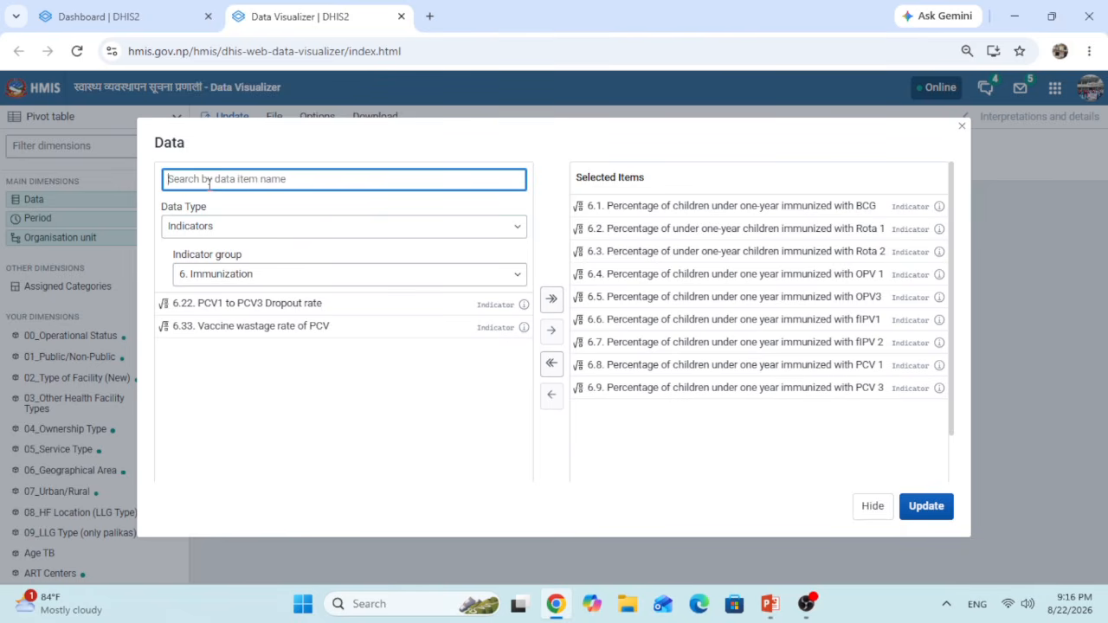
text(je)
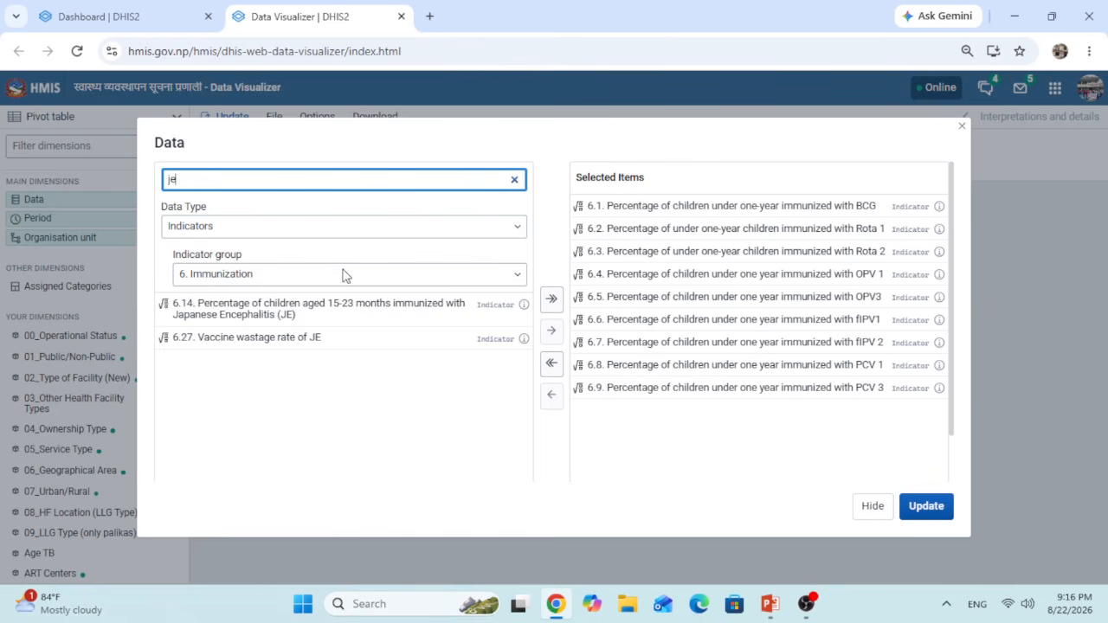
double_click(338, 309)
Search for "mr" and add indicators 6.12 (Measles-Rubella 1) and 6.13 (Measles-Rubella 2) to the selected items.
click(231, 186)
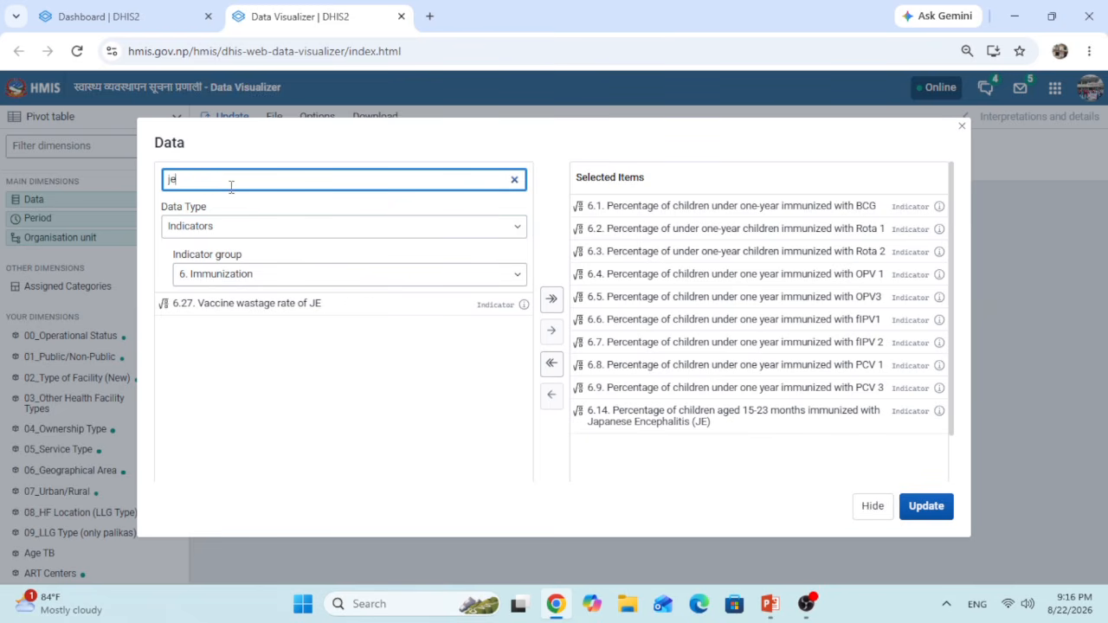
key(BackSpace)
key(BackSpace)
text(mr)
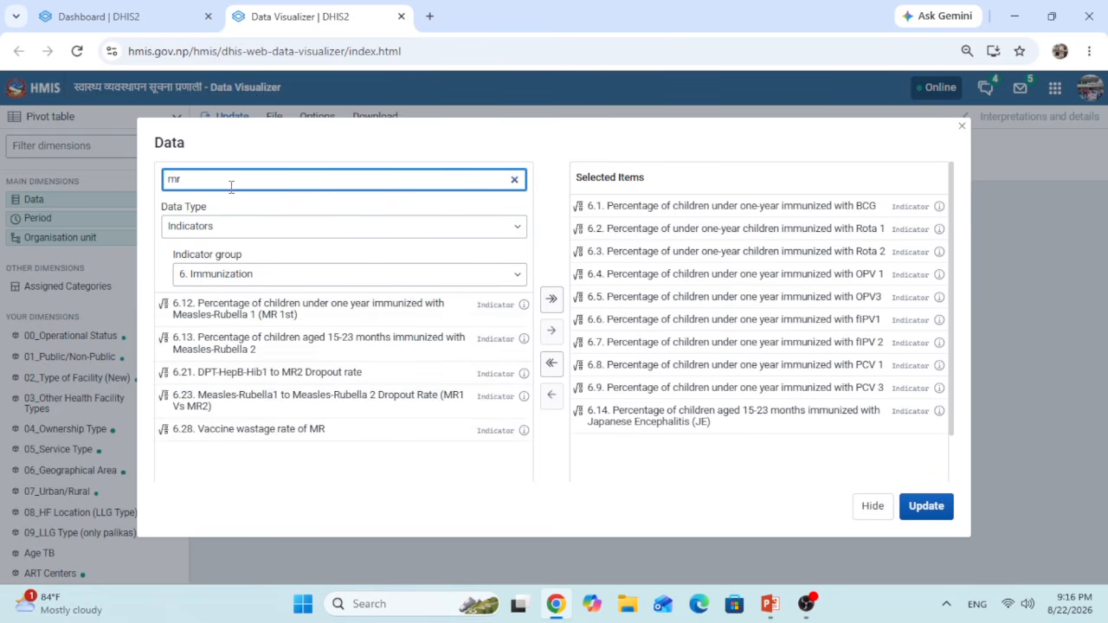
double_click(286, 313)
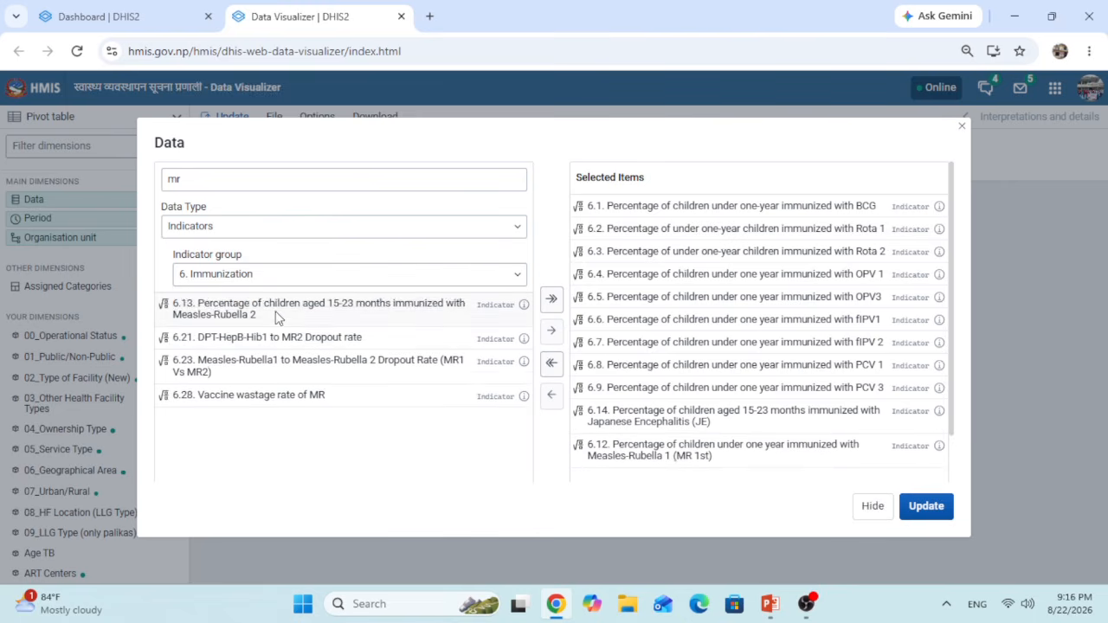
double_click(276, 311)
Search for "tcv" and add indicator 6.15 (TCV) to the selected items.
click(224, 170)
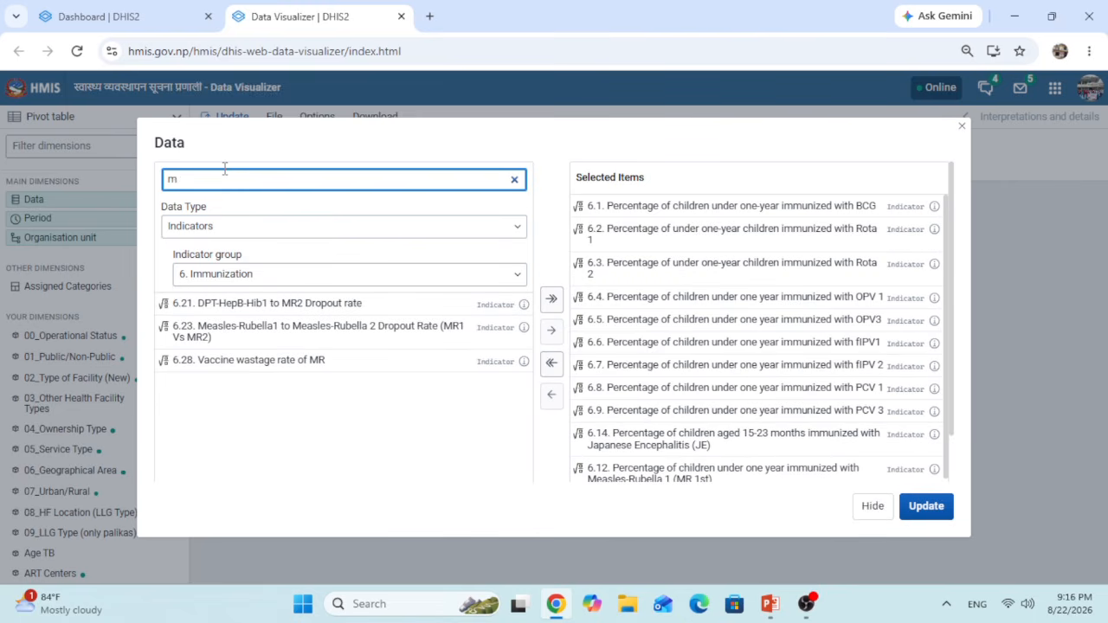
key(BackSpace)
text(tcv)
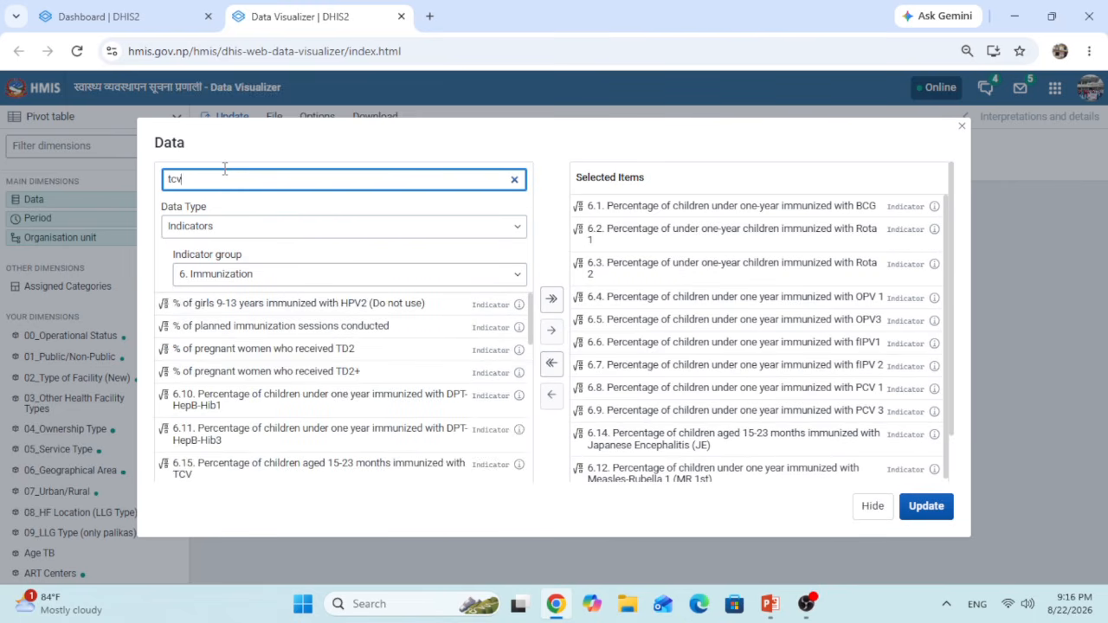
double_click(251, 320)
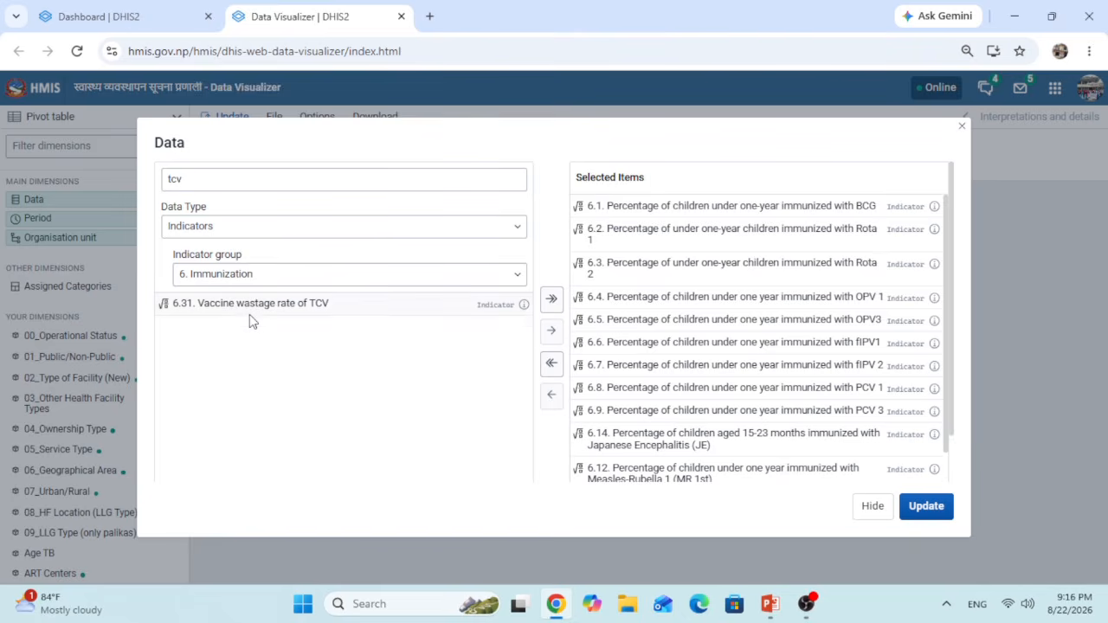
Search for "td", add the pregnant women TD2 and TD2+ indicators to the selected items, and close the data selection.
click(223, 179)
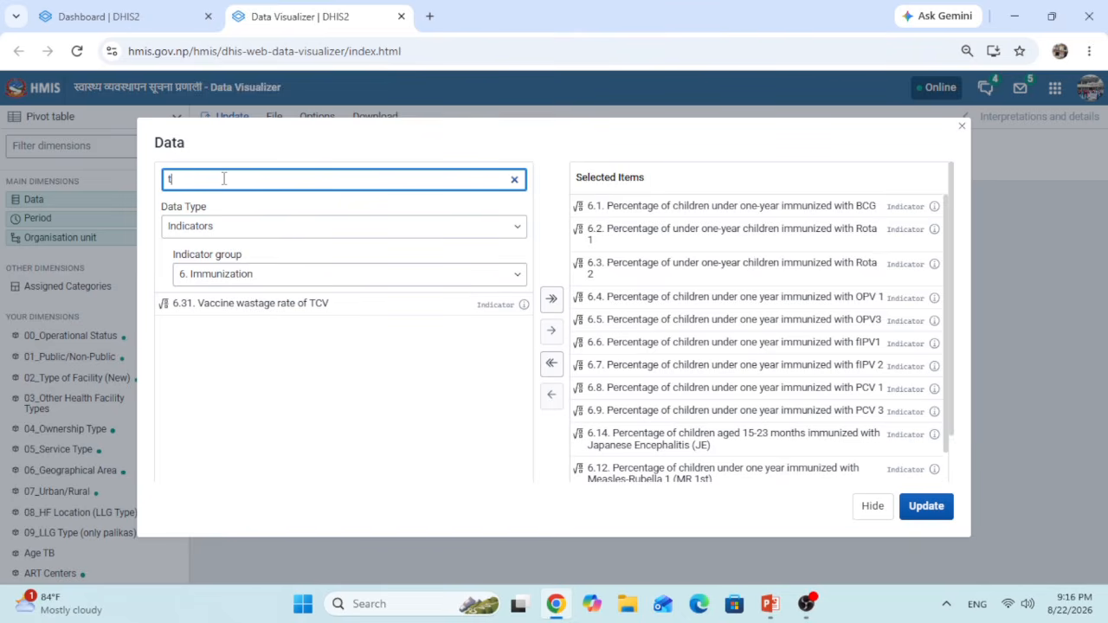
key(BackSpace)
text(t)
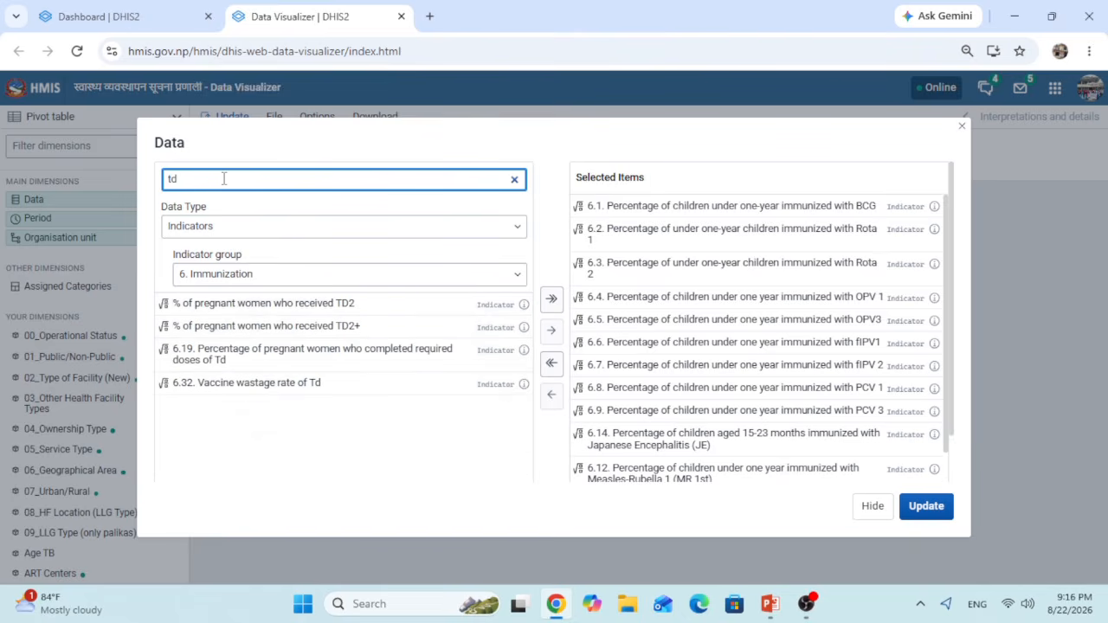
double_click(332, 305)
double_click(332, 305)
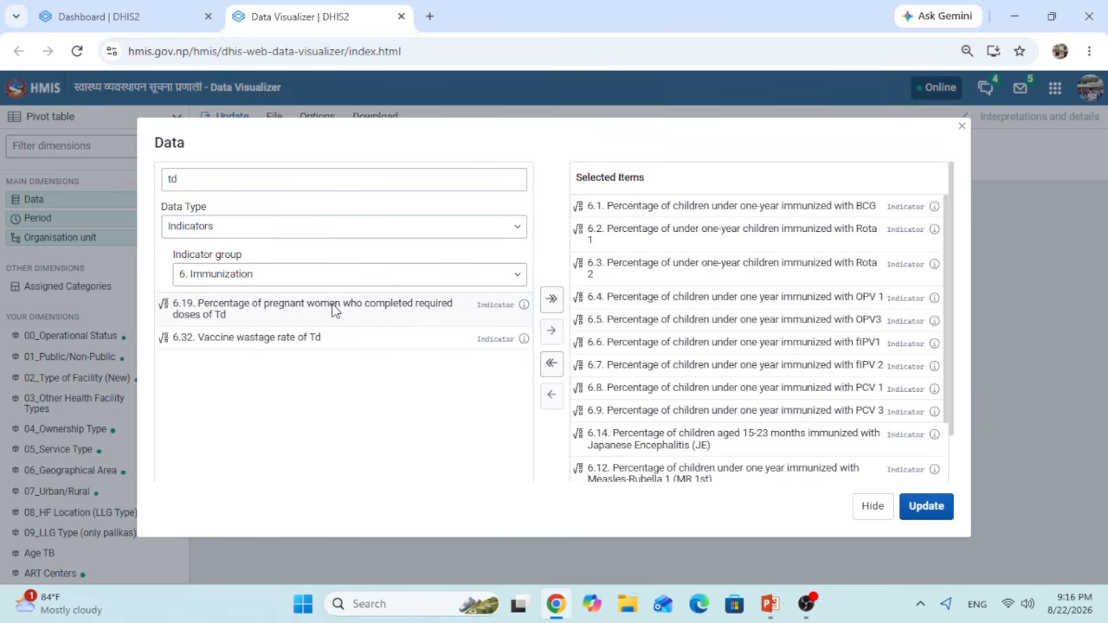
click(874, 510)
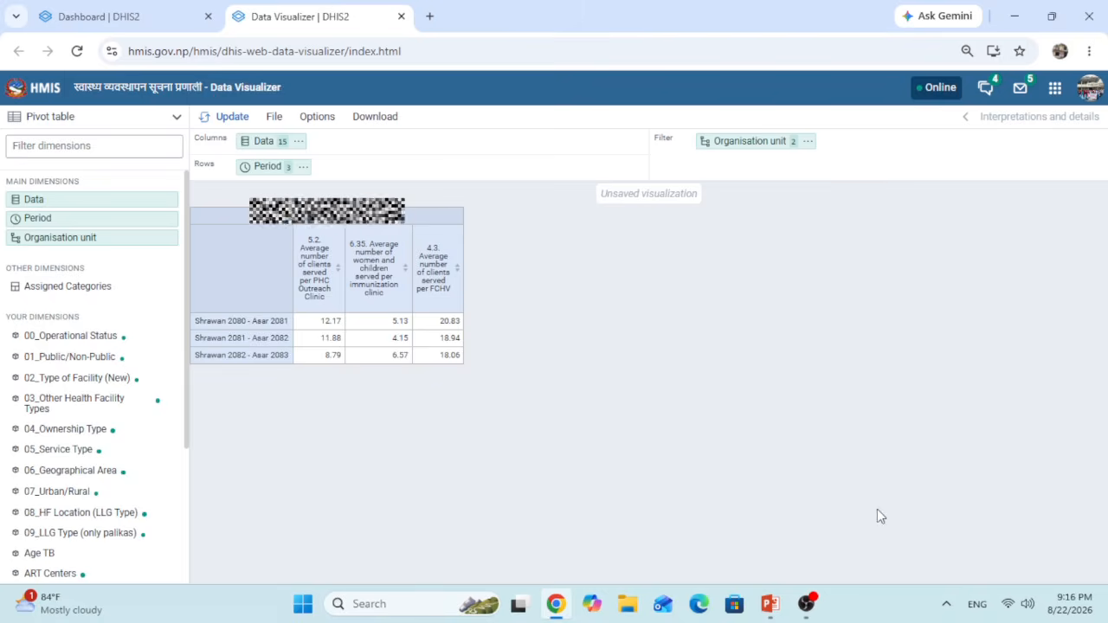
Check the Immunization Achievement slide in PowerPoint and, back in Data Visualizer, update the pivot table with the selected indicators.
click(769, 604)
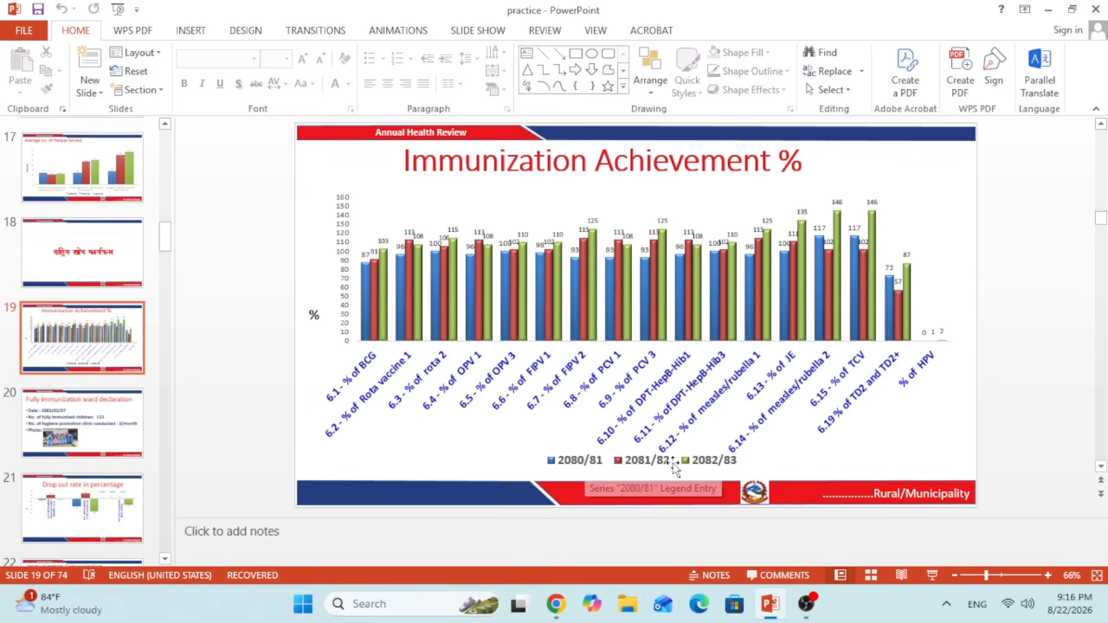
click(1048, 10)
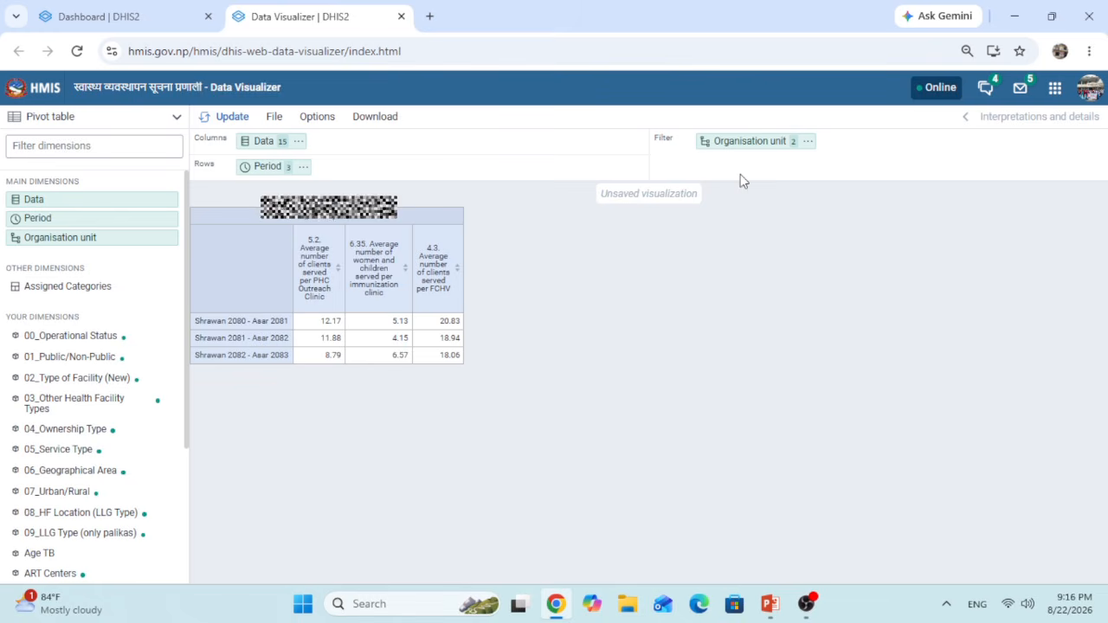
click(222, 121)
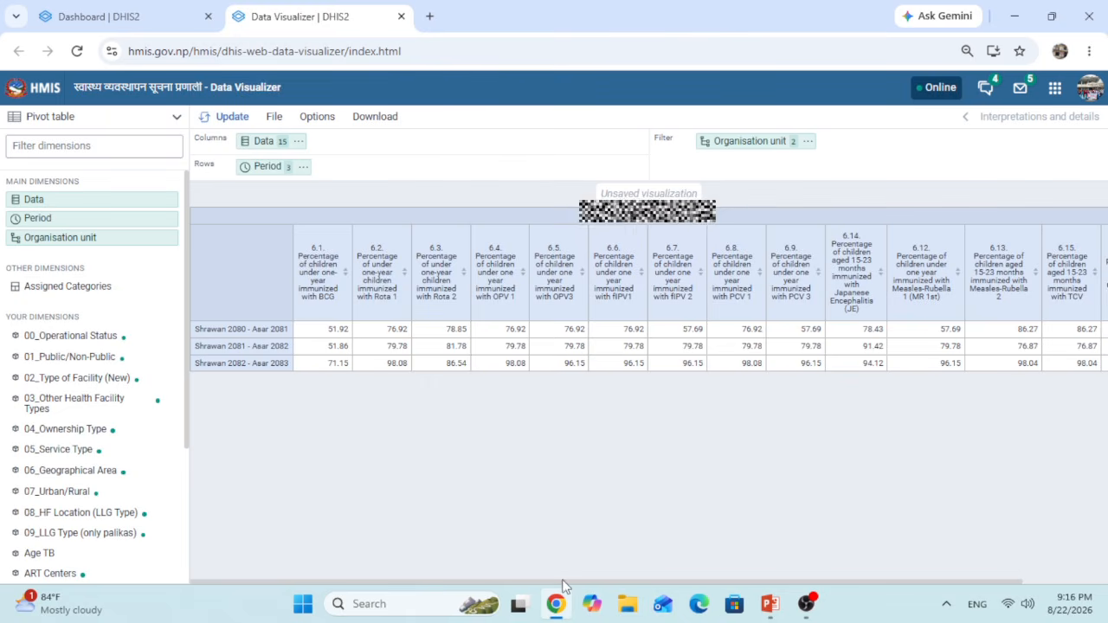
drag(563, 582, 742, 591)
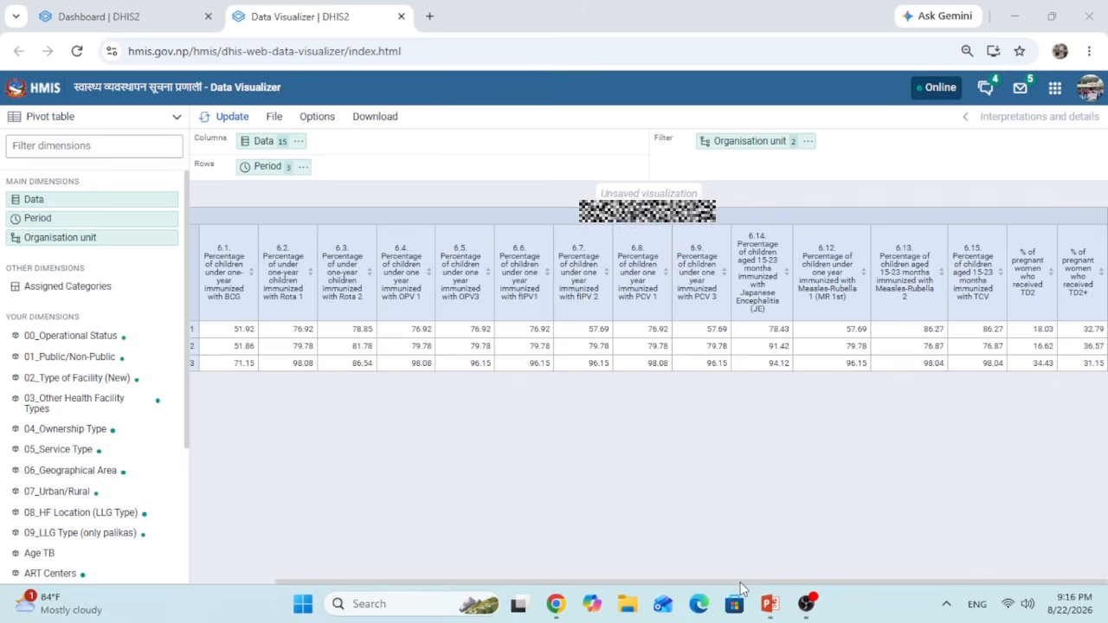
click(619, 475)
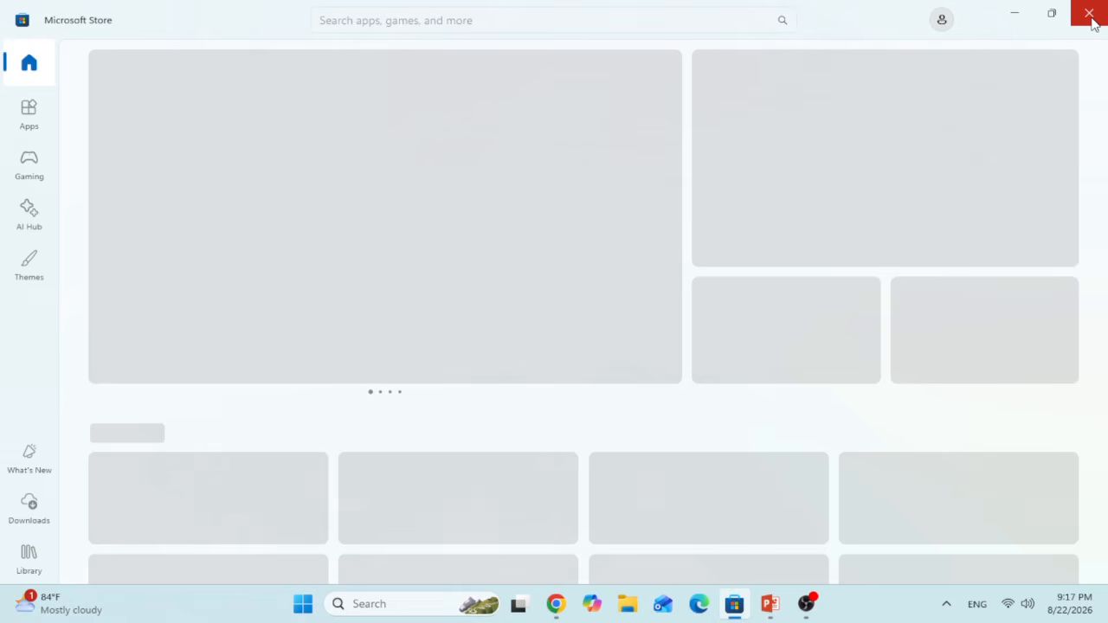
click(1089, 15)
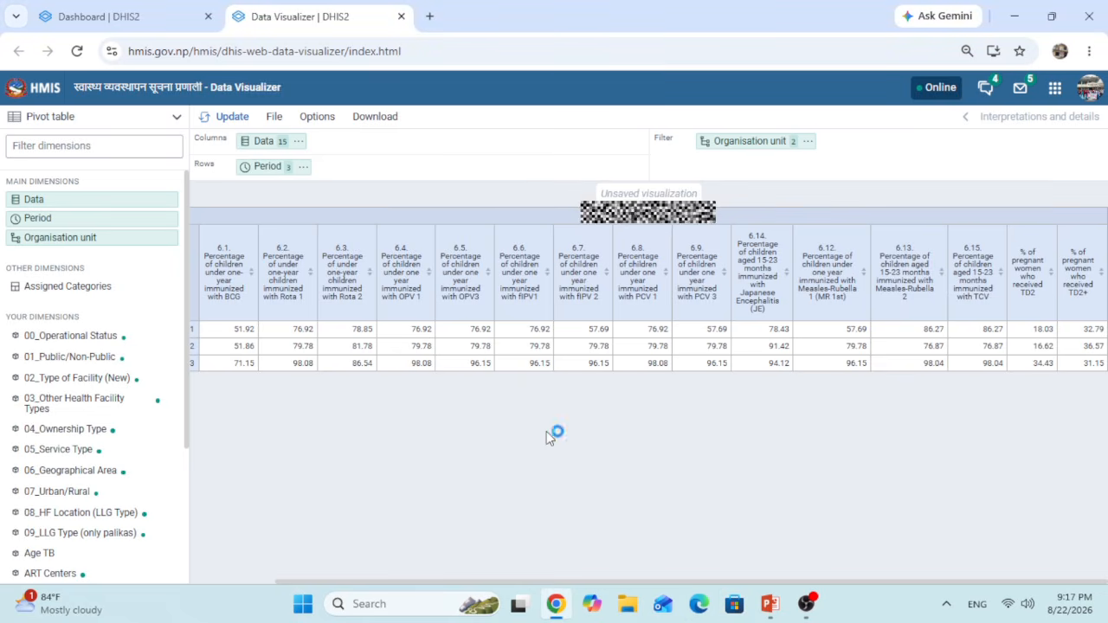
drag(416, 583, 318, 583)
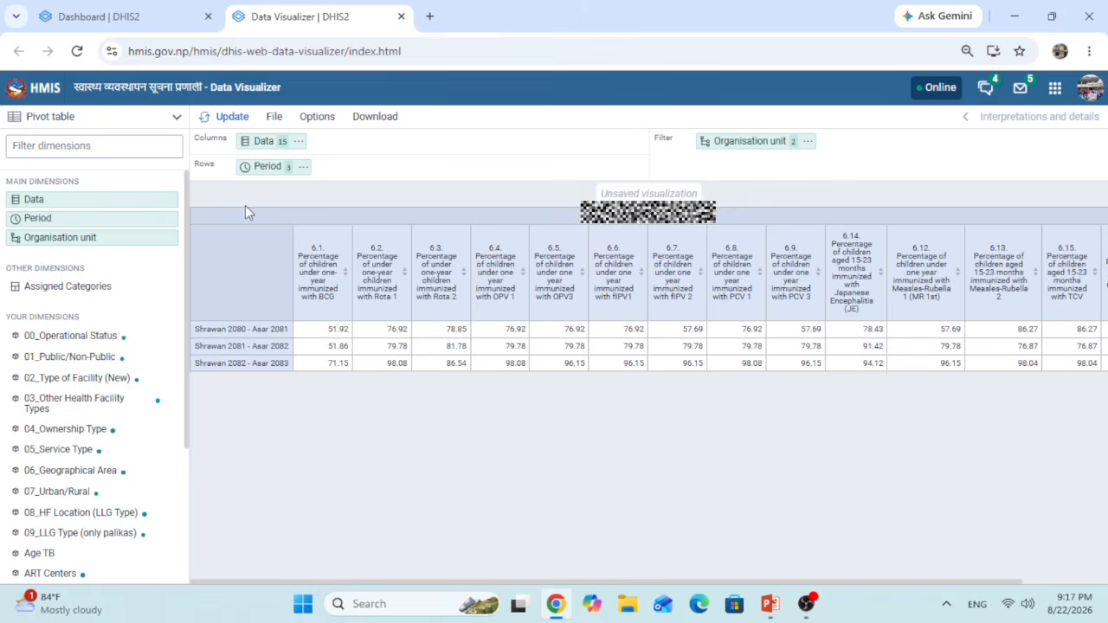
Swap the pivot table layout so Period forms the columns and Data the rows, and update the table.
drag(269, 147, 357, 167)
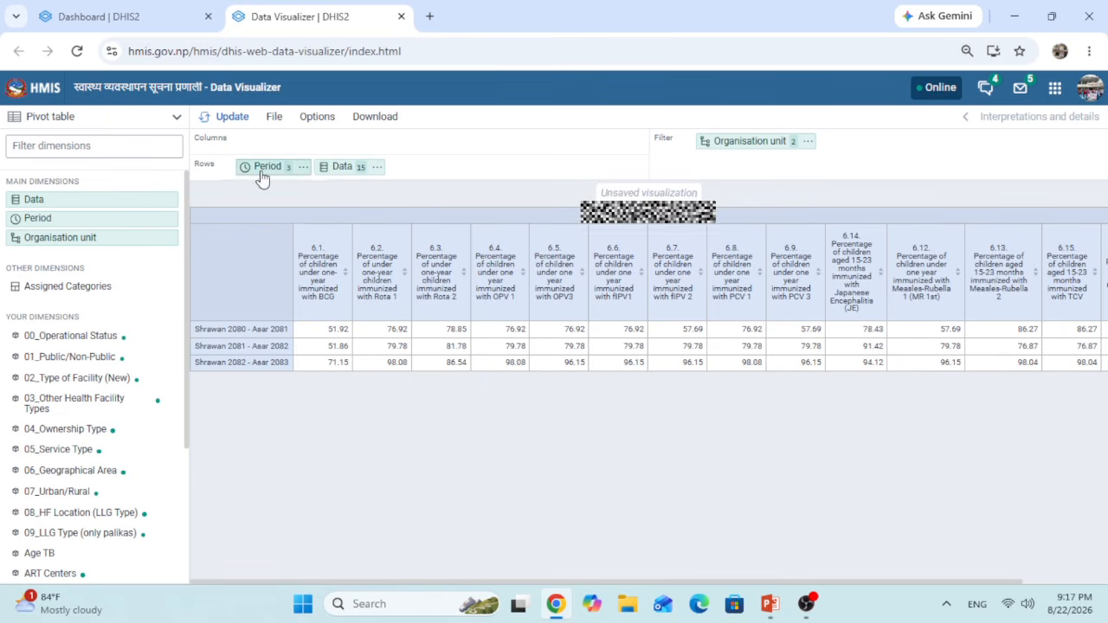
drag(260, 167, 257, 140)
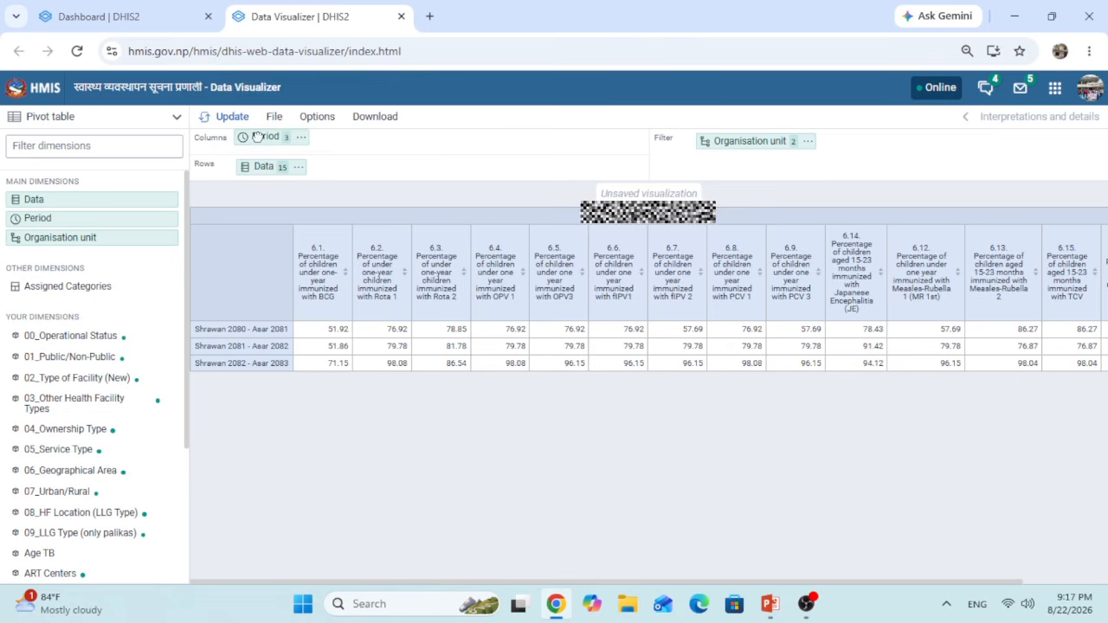
click(235, 119)
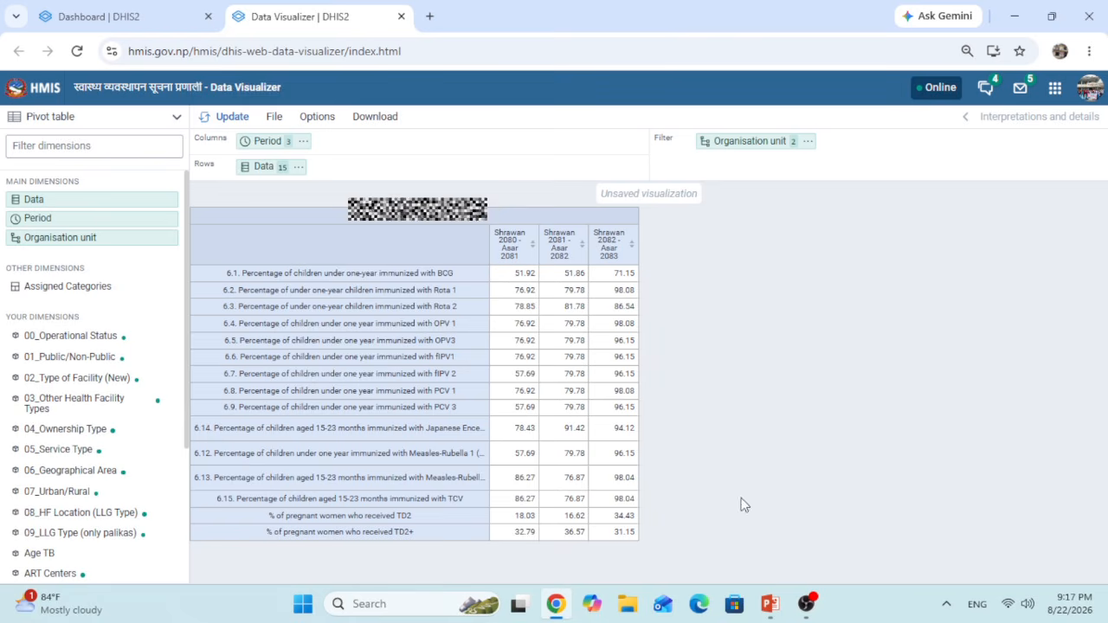
Switch to PowerPoint and examine the data sheet cells behind the Immunization Achievement chart, closing the sheet without edits.
click(767, 614)
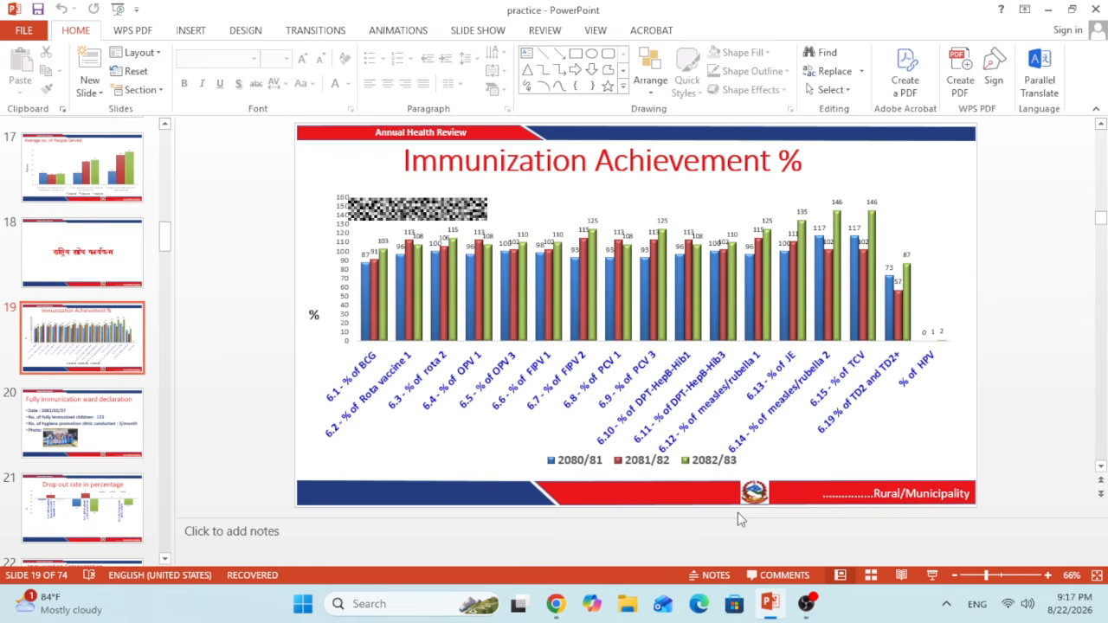
right_click(479, 301)
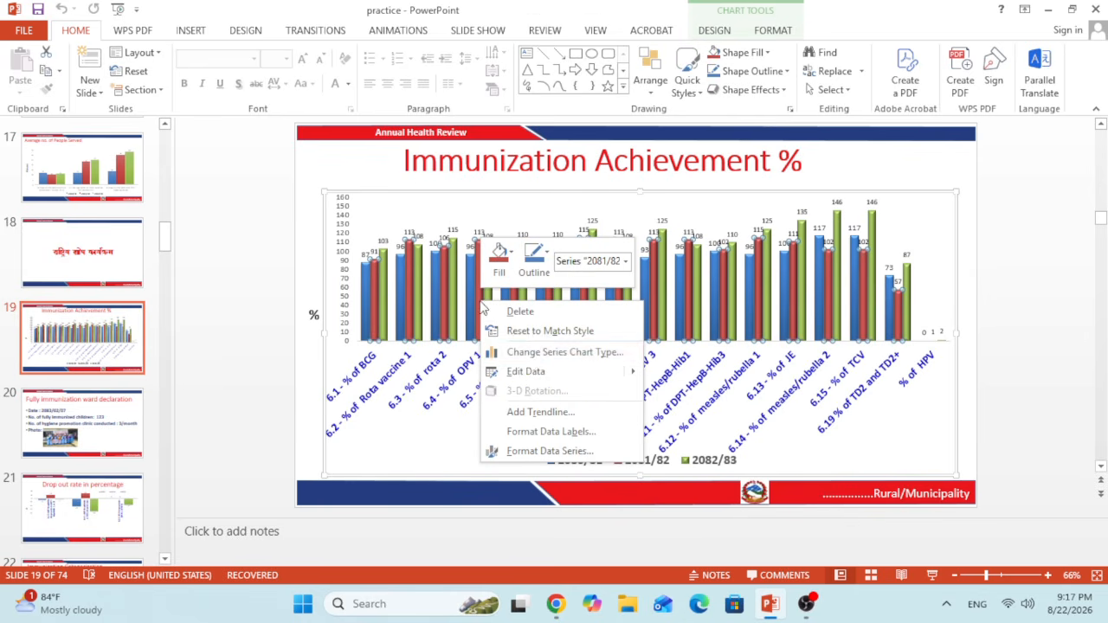
click(531, 374)
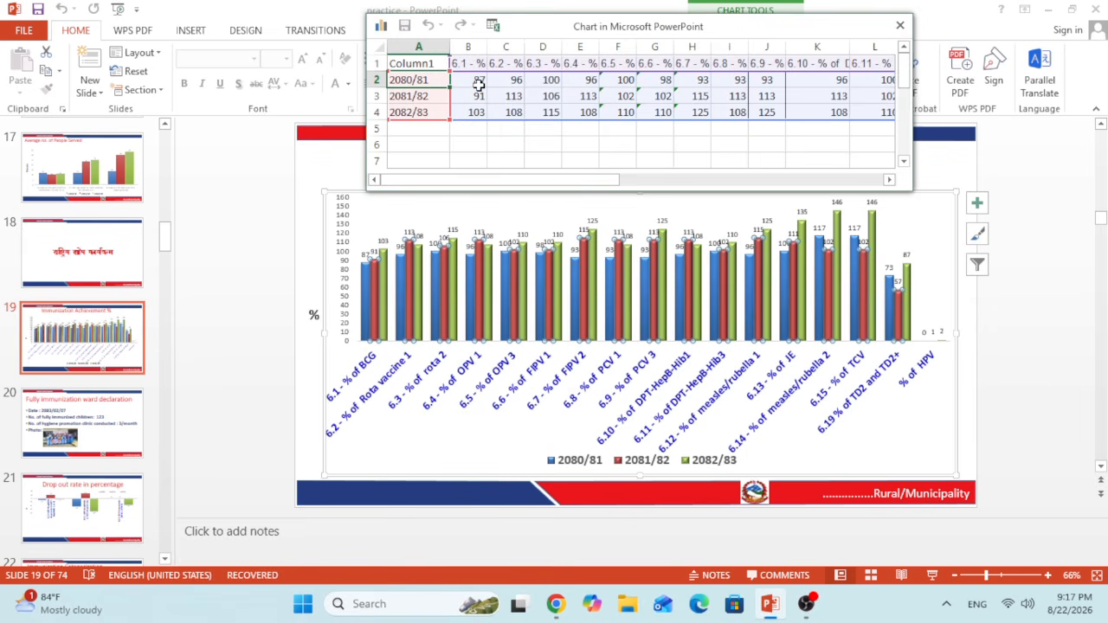
click(478, 84)
click(475, 98)
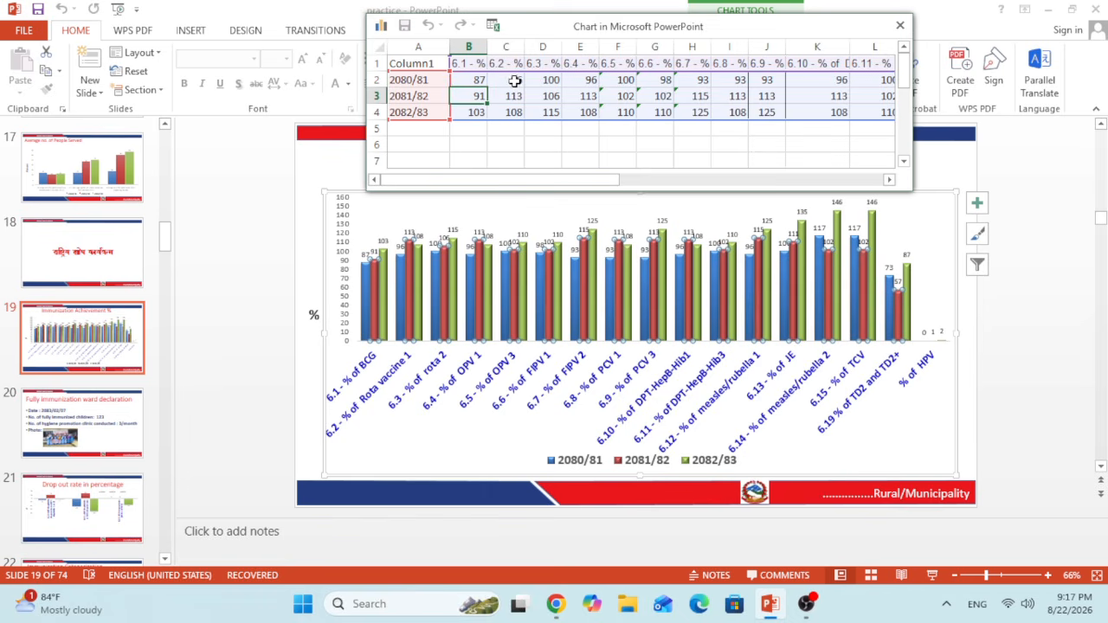
click(519, 83)
click(657, 92)
click(743, 95)
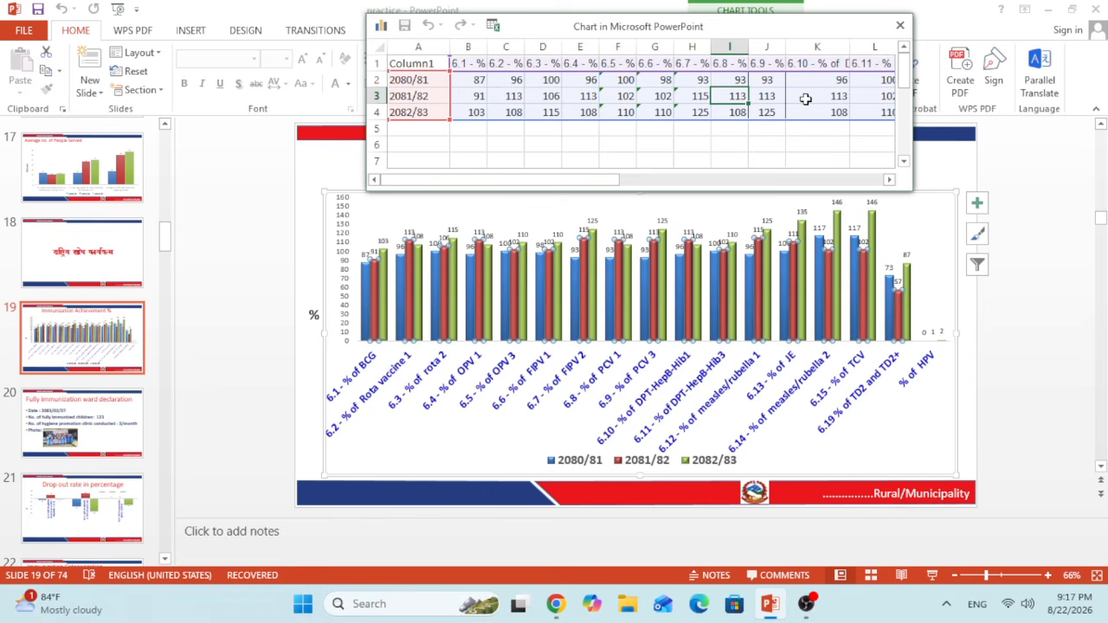
click(899, 26)
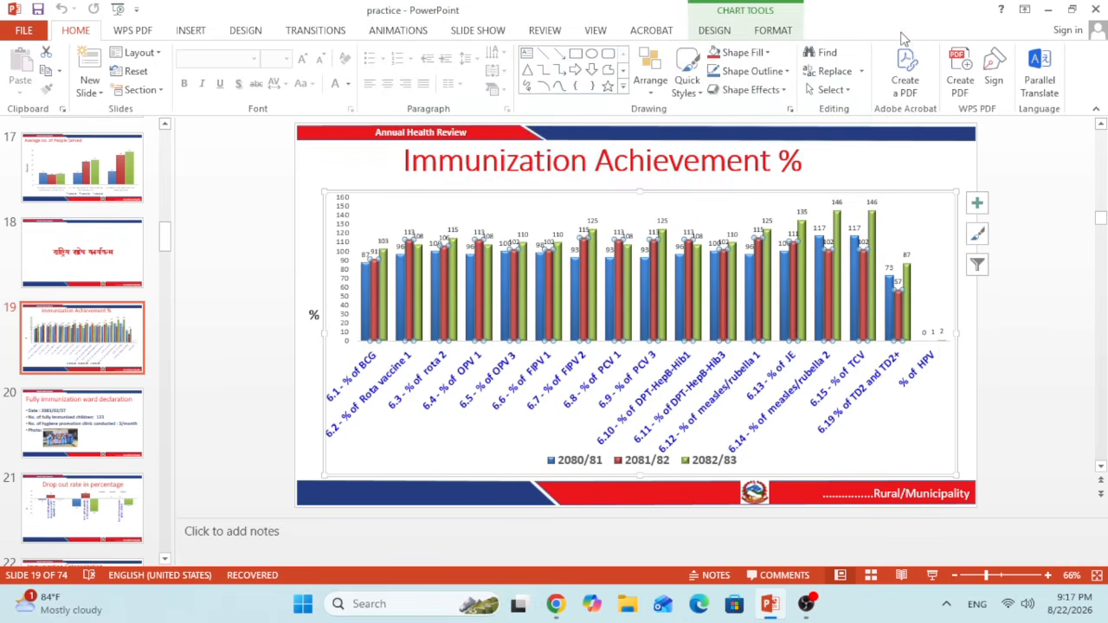
Look through the ward declaration, dropout rate and Immunization Categorization slides, and return to Data Visualizer.
click(292, 269)
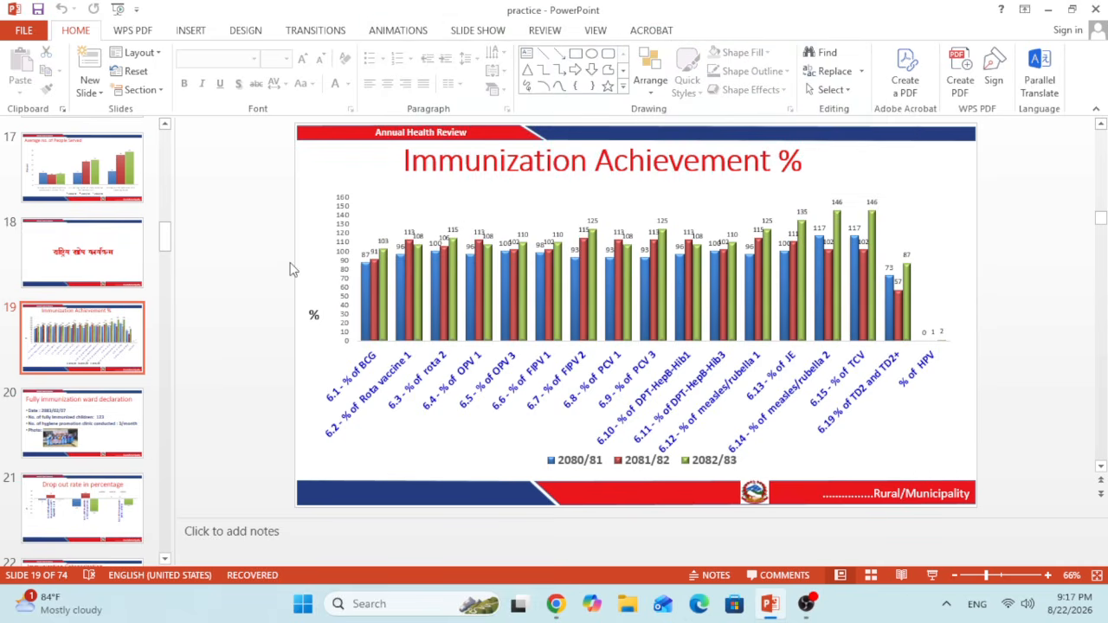
scroll(112, 372, down, 1)
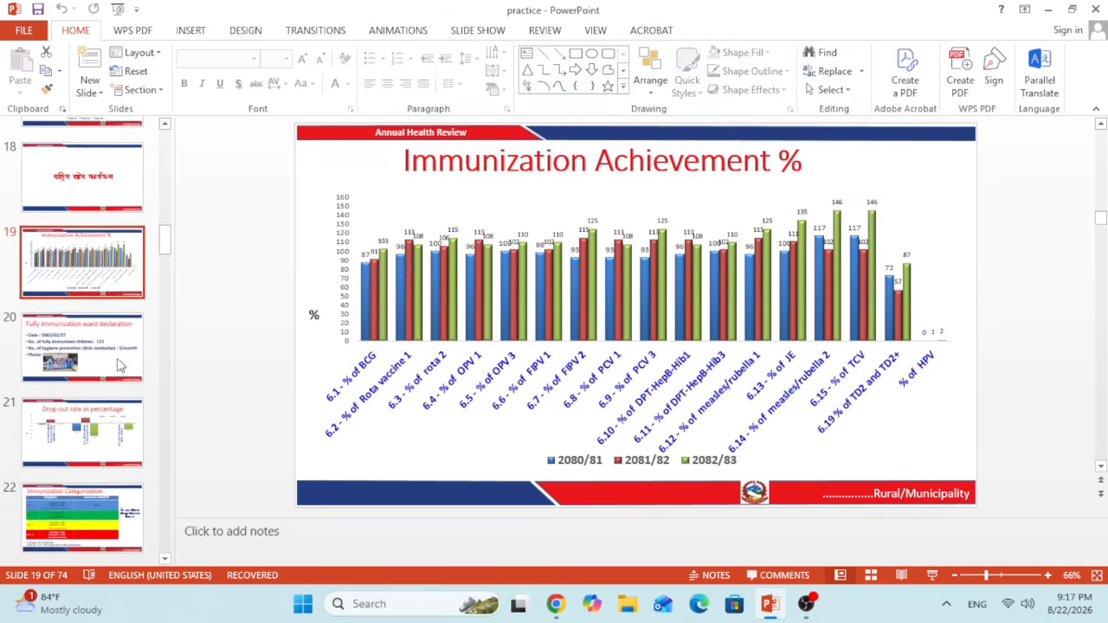
click(109, 360)
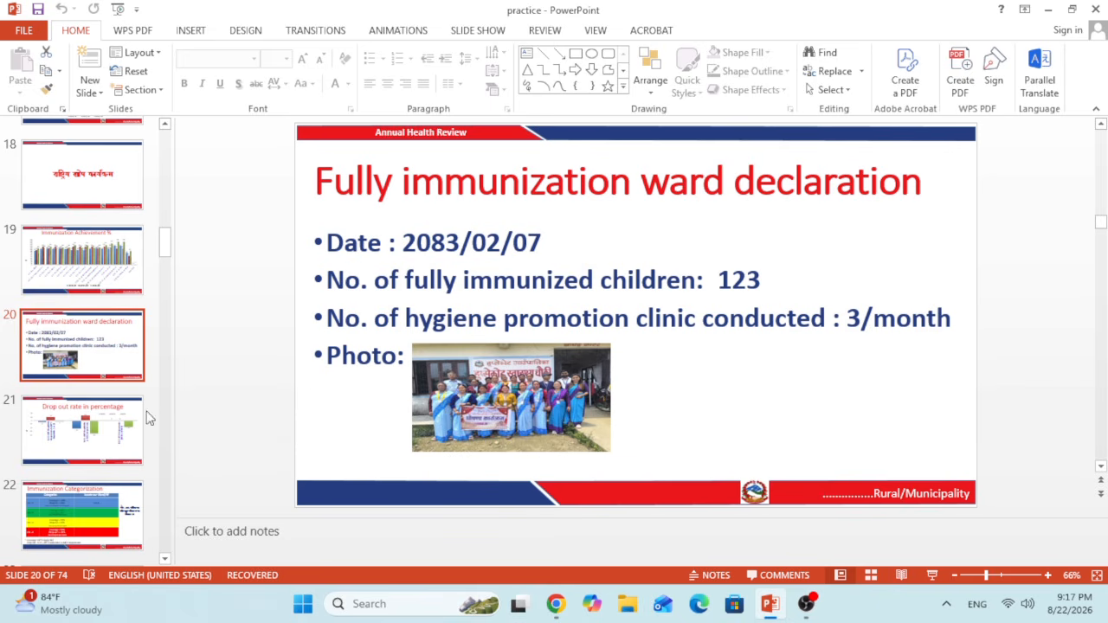
scroll(146, 418, down, 1)
click(115, 391)
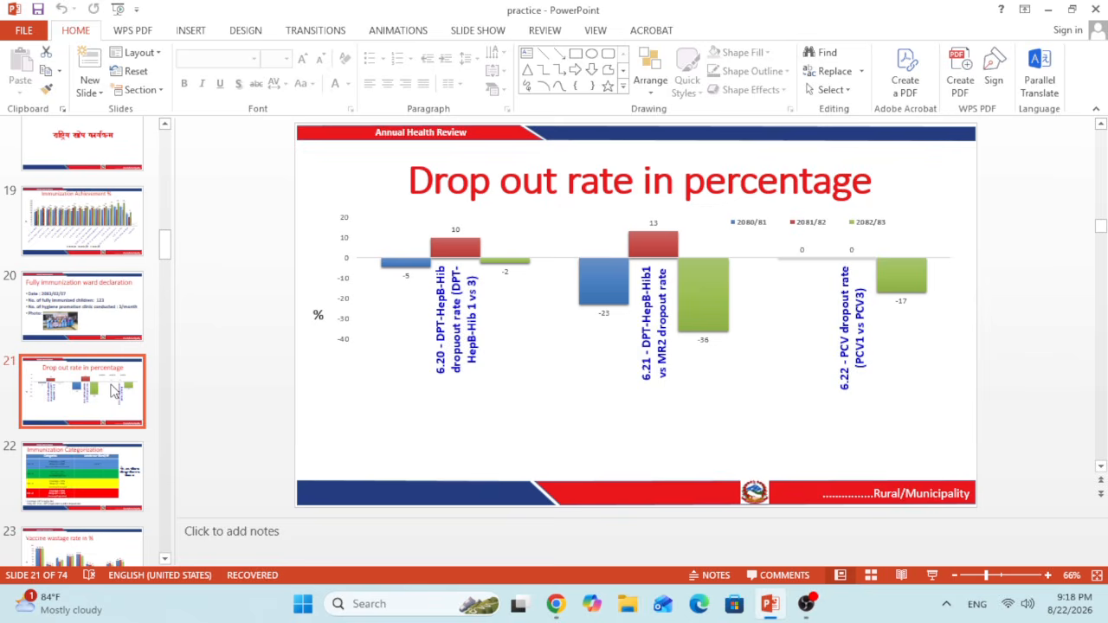
scroll(606, 377, down, 1)
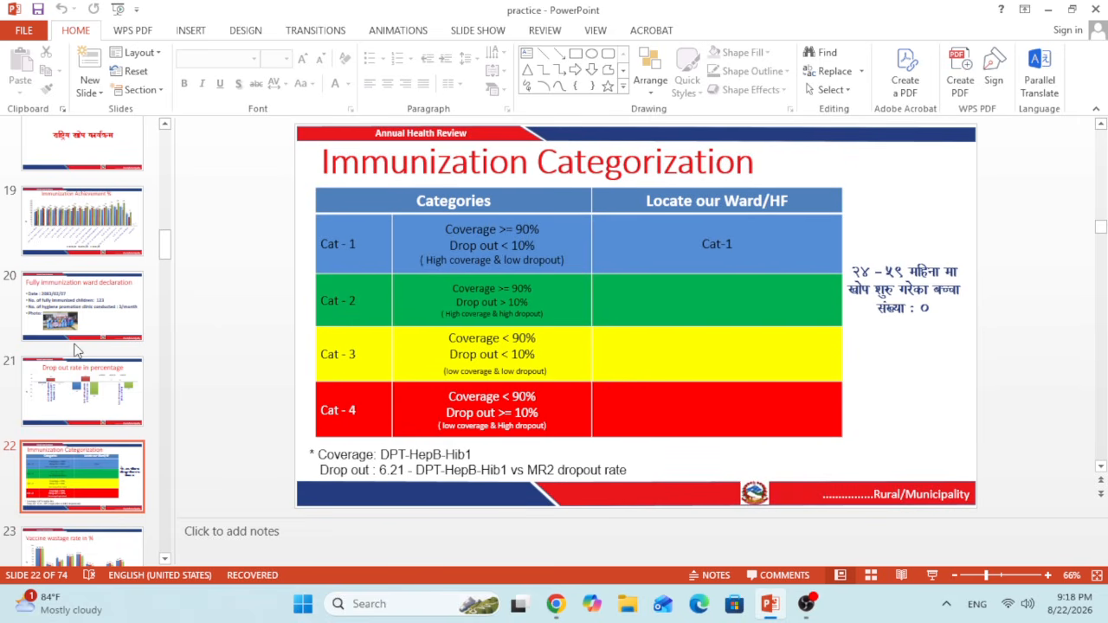
scroll(87, 342, down, 1)
click(102, 332)
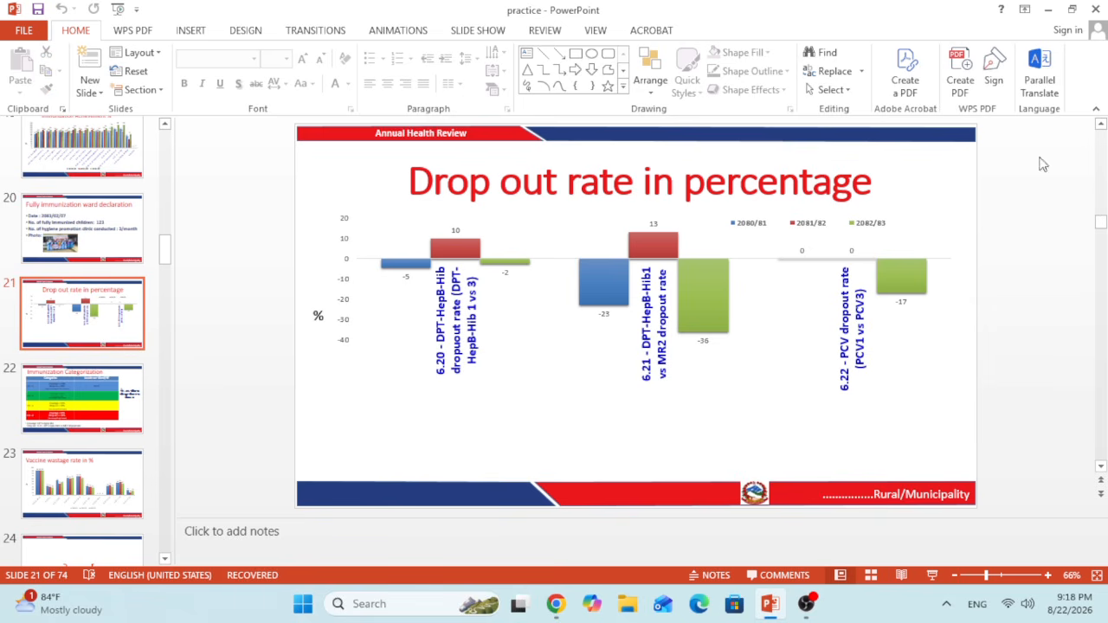
click(1048, 9)
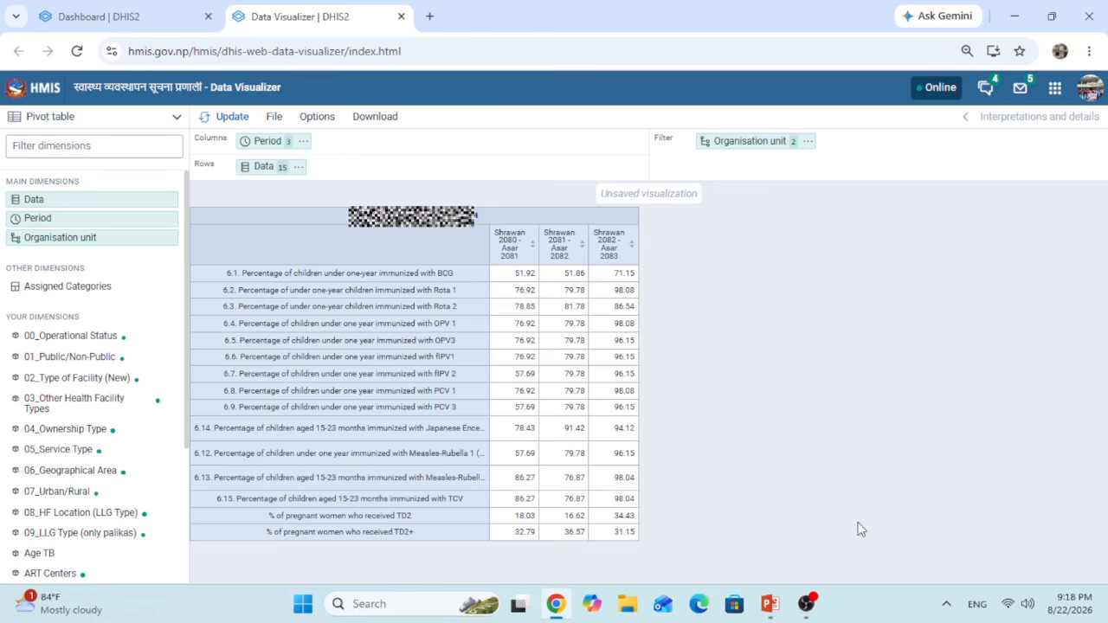
Swap the pivot table layout so Data forms the columns and Period the rows, and clear all selected data items.
click(769, 606)
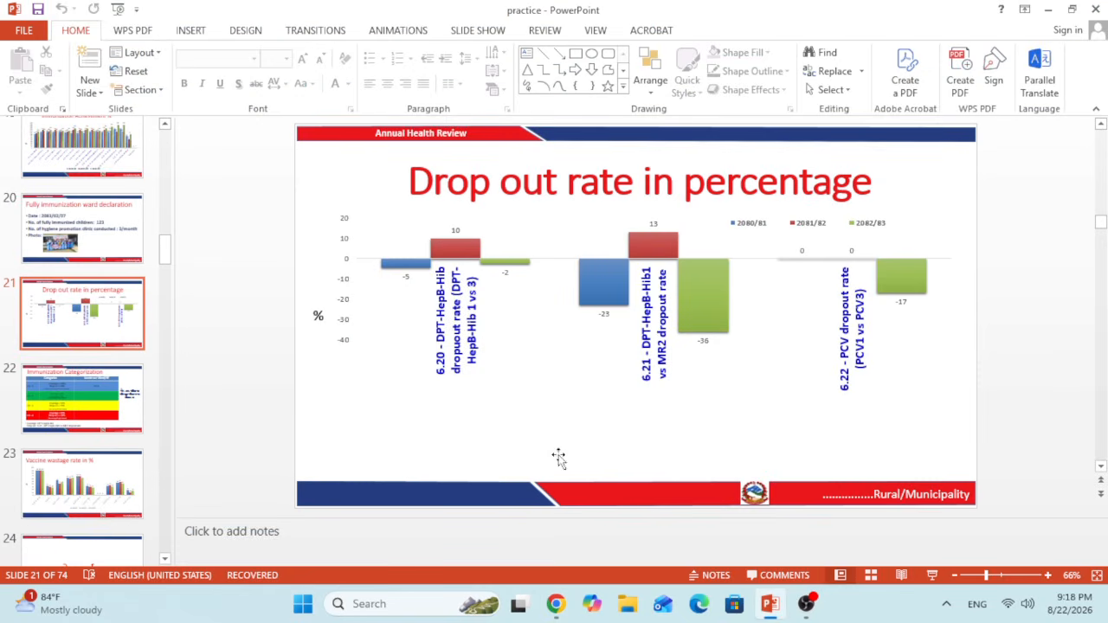
click(1046, 12)
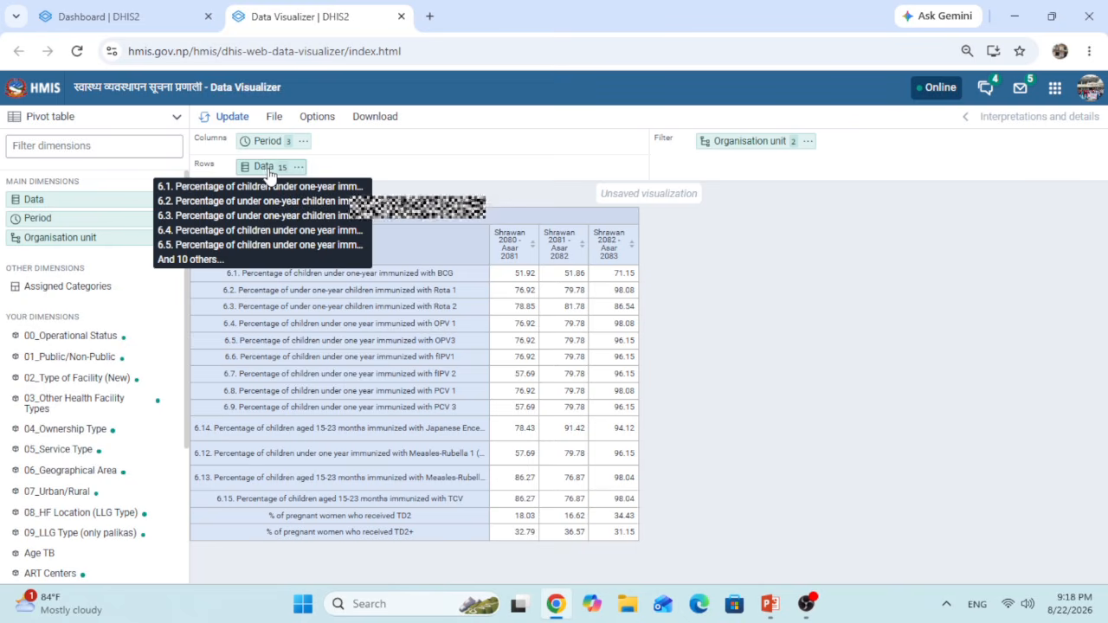
drag(269, 168, 337, 141)
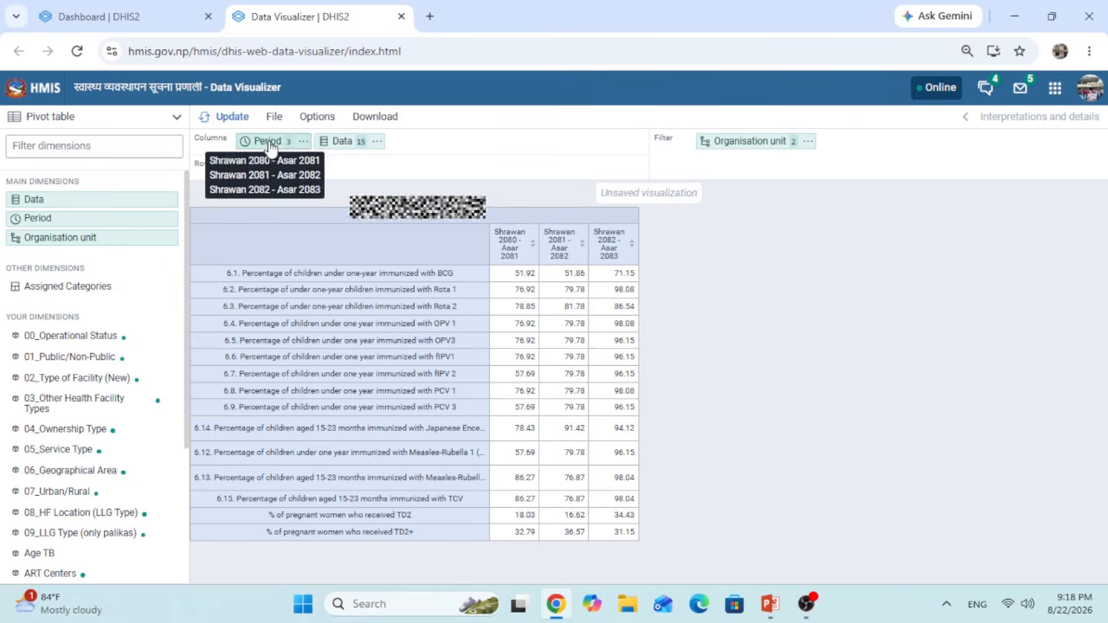
drag(265, 141, 265, 168)
click(264, 145)
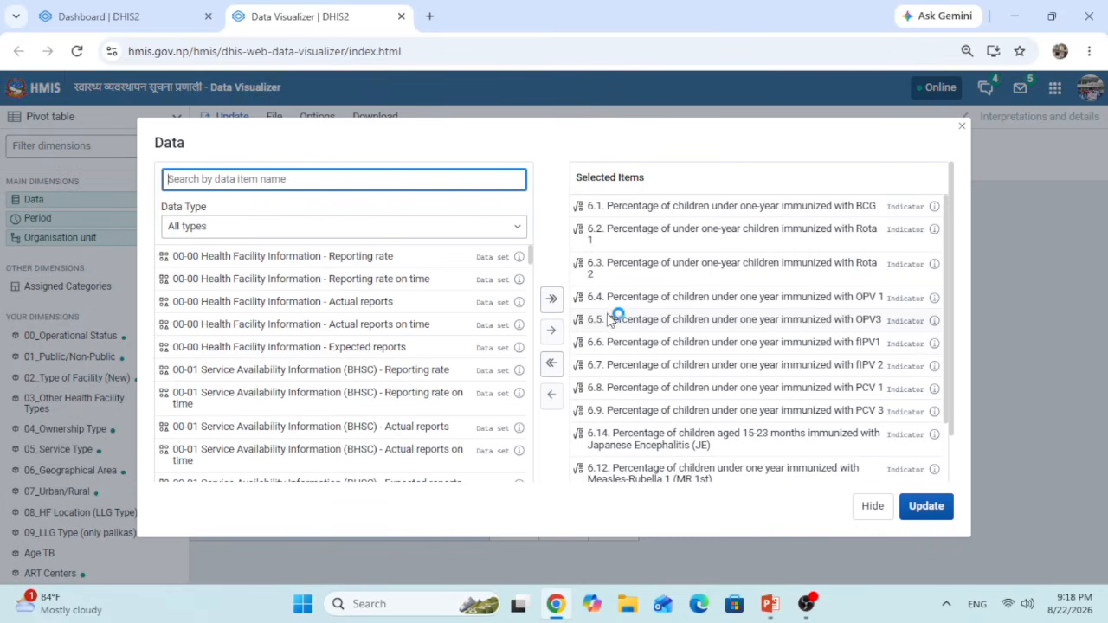
click(552, 367)
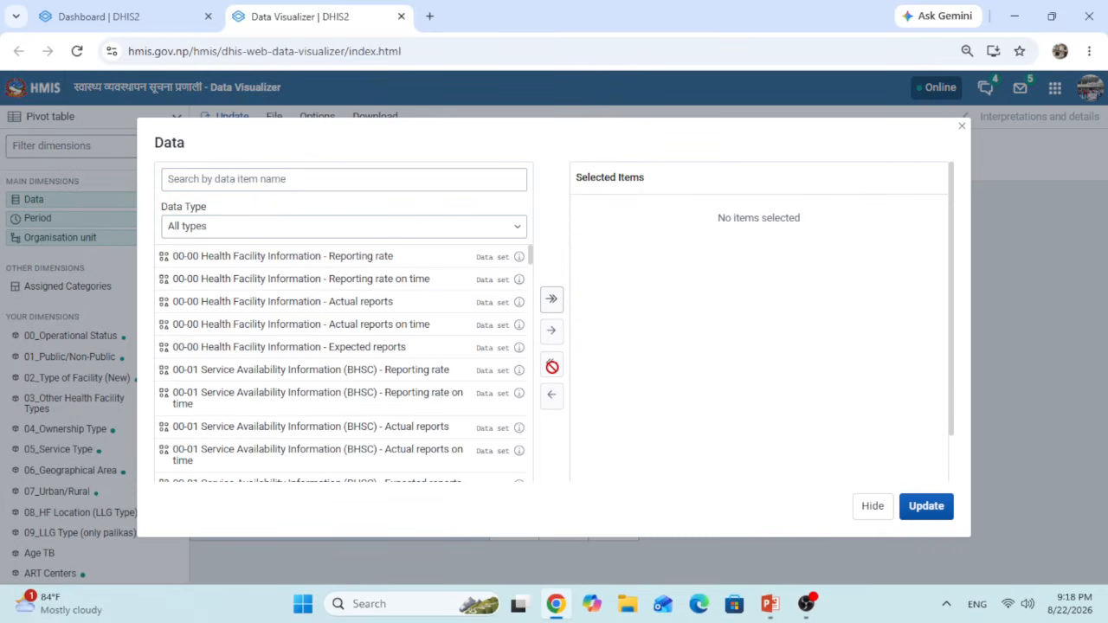
Check the dropout rate slide in PowerPoint and, back in Data Visualizer, filter the data to Indicators in group 6. Immunization and search for "drop".
mouse_move(770, 603)
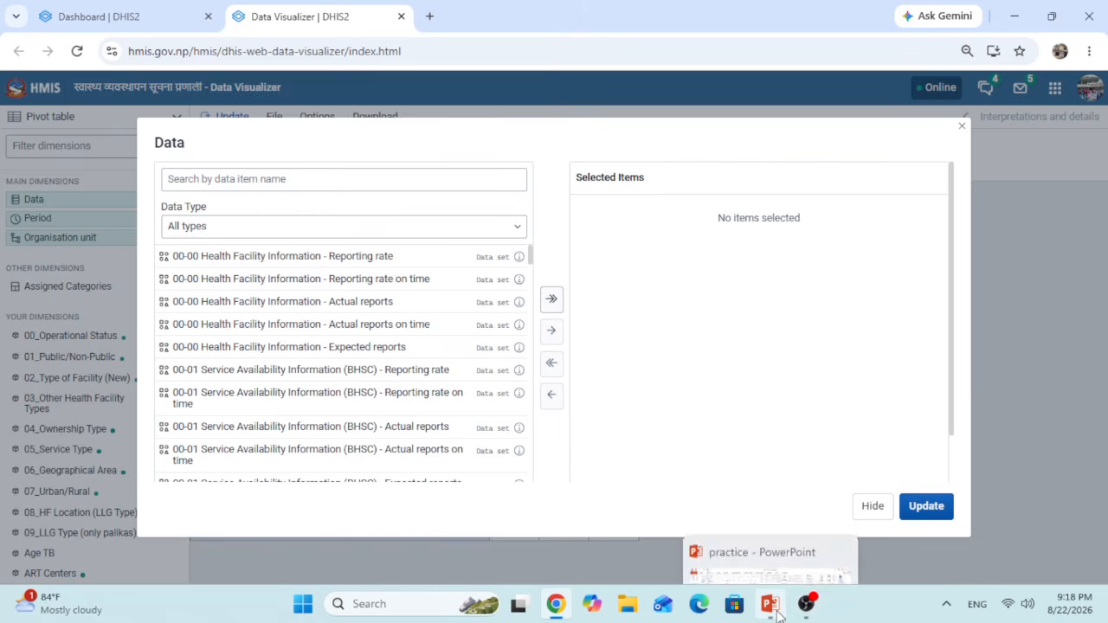
click(704, 558)
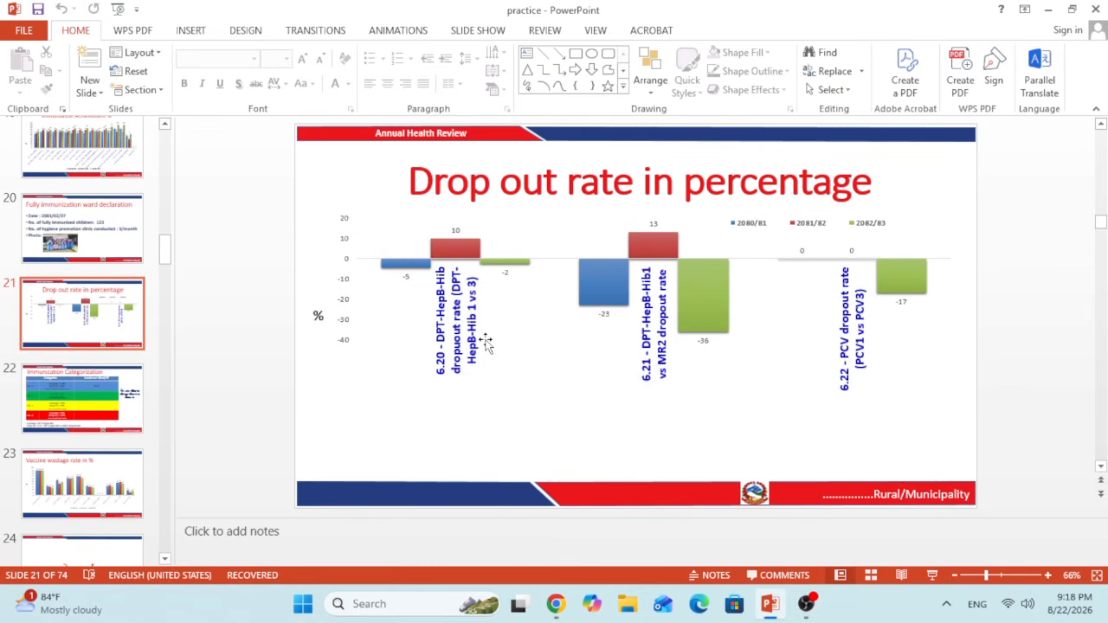
click(1047, 9)
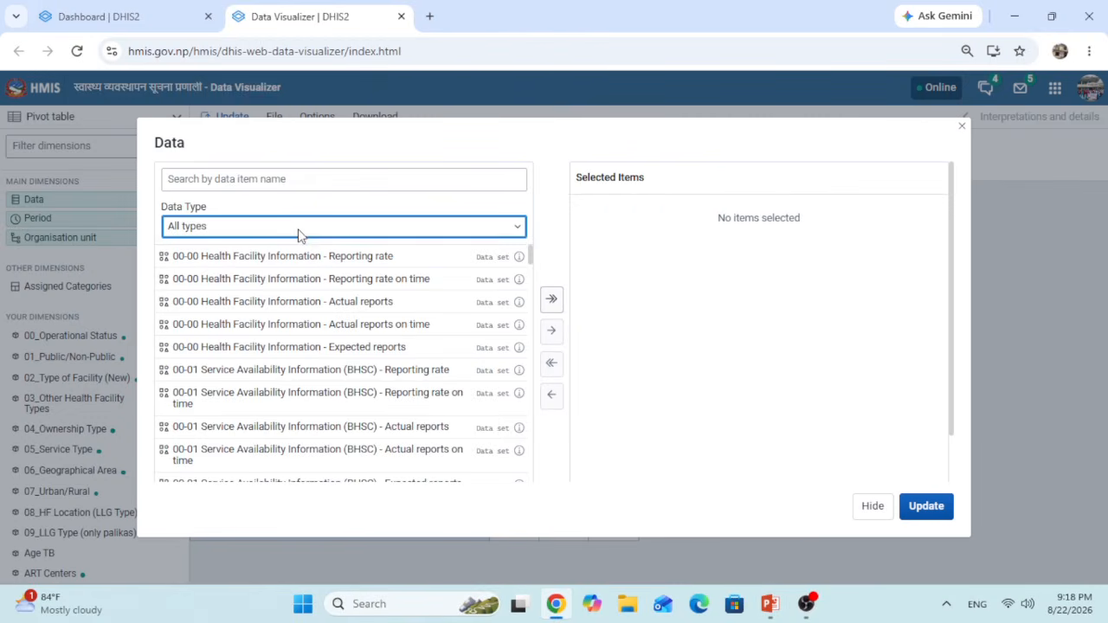
click(302, 236)
click(215, 273)
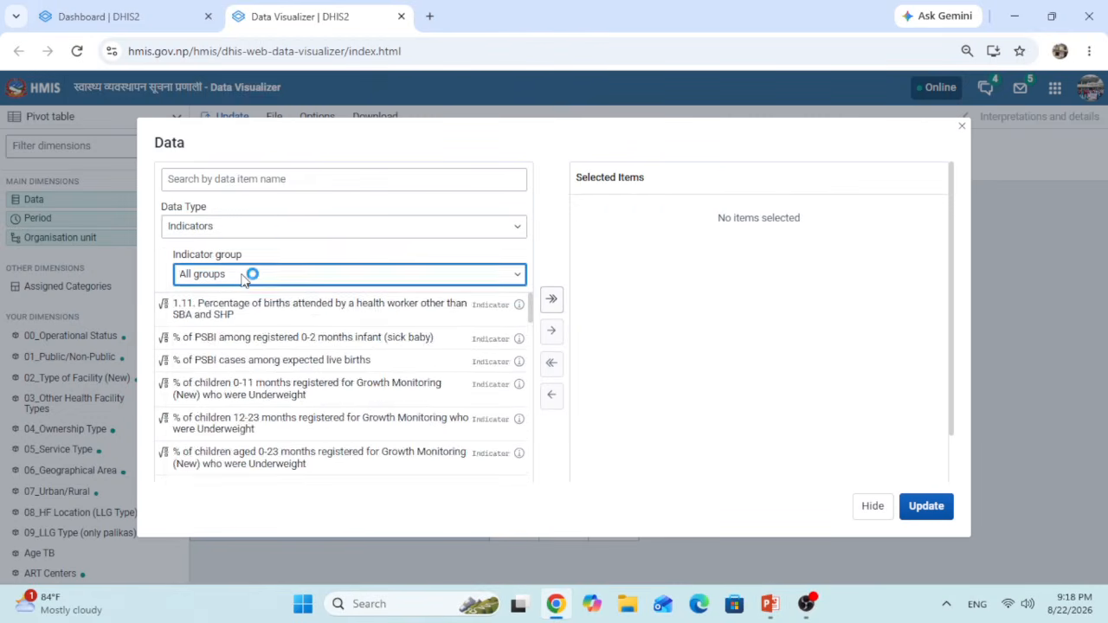
scroll(233, 421, down, 2)
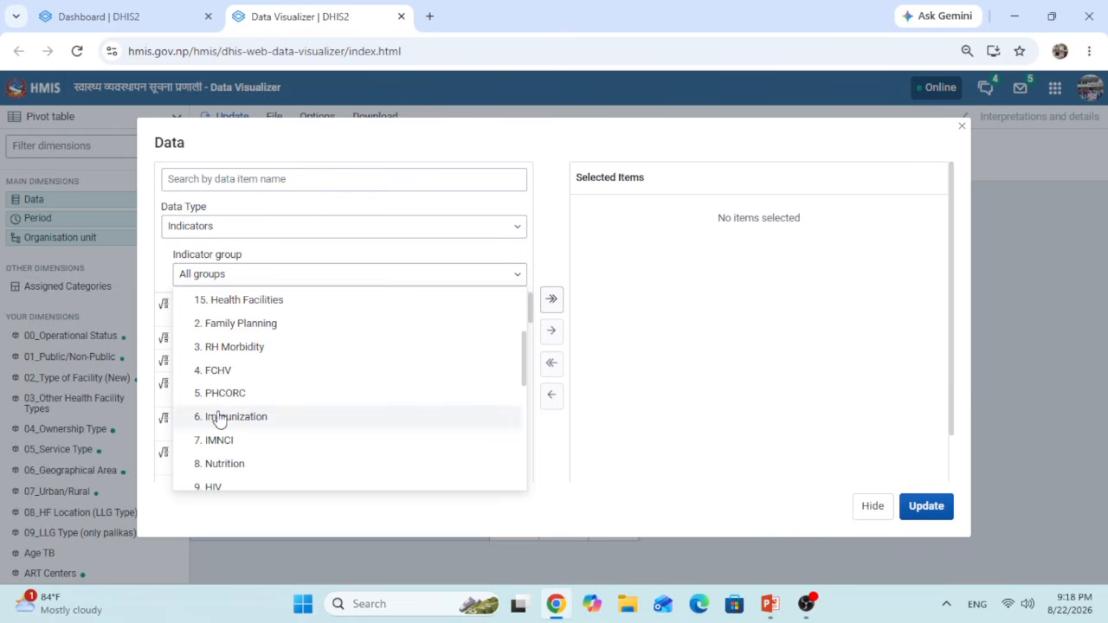
click(218, 420)
click(220, 183)
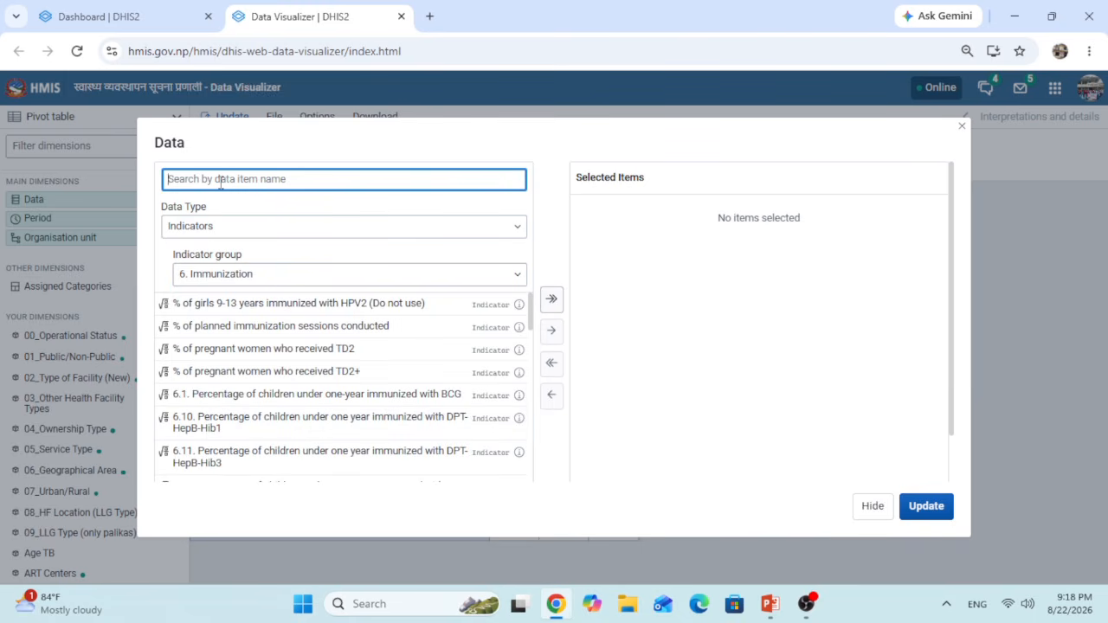
text(drop)
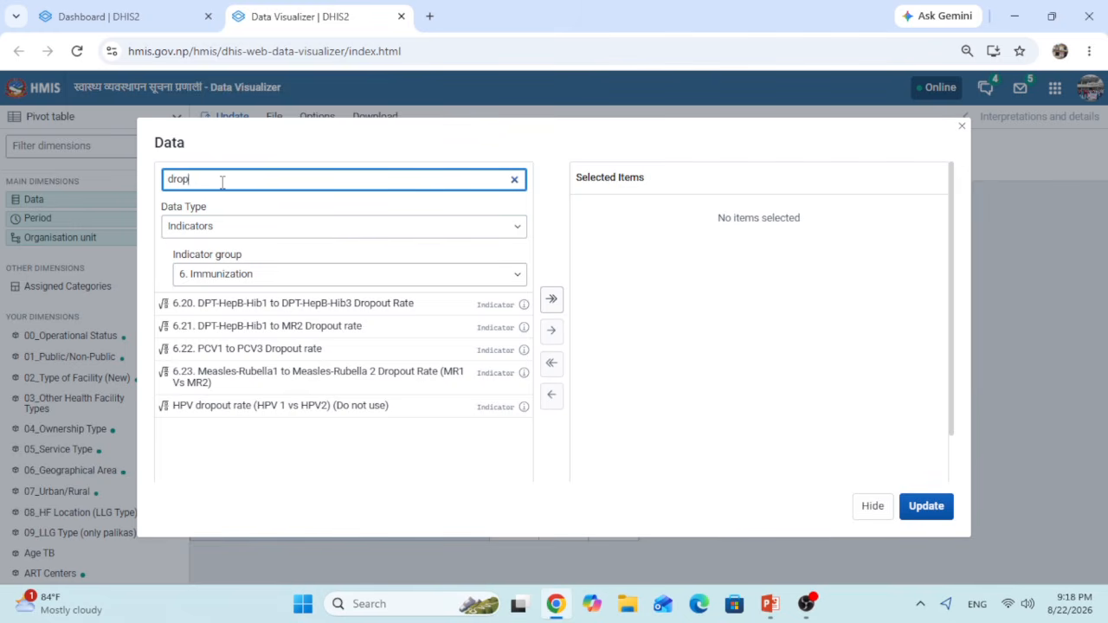
Select dropout rate indicators 6.20, 6.21 and 6.22, checking them against the PowerPoint slide, and update the pivot table.
double_click(303, 309)
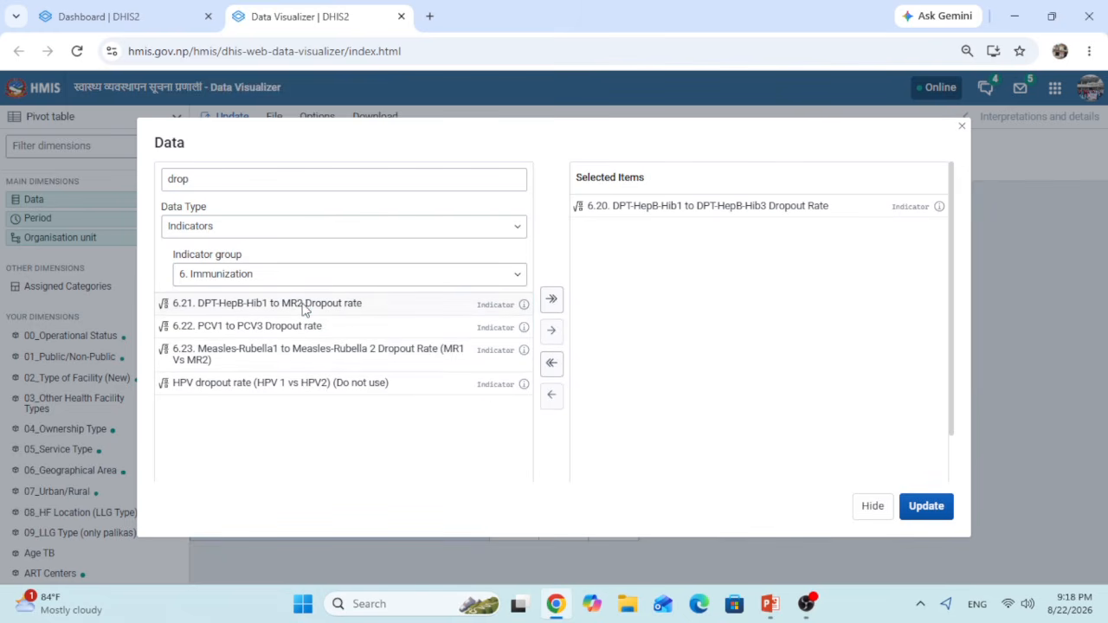
click(769, 603)
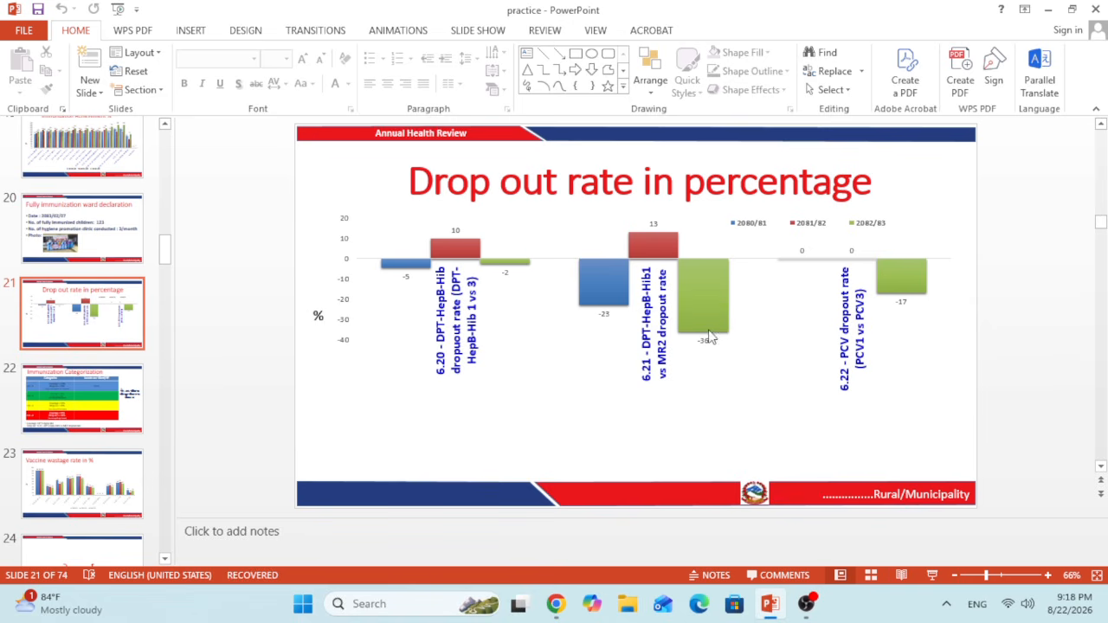
click(1047, 10)
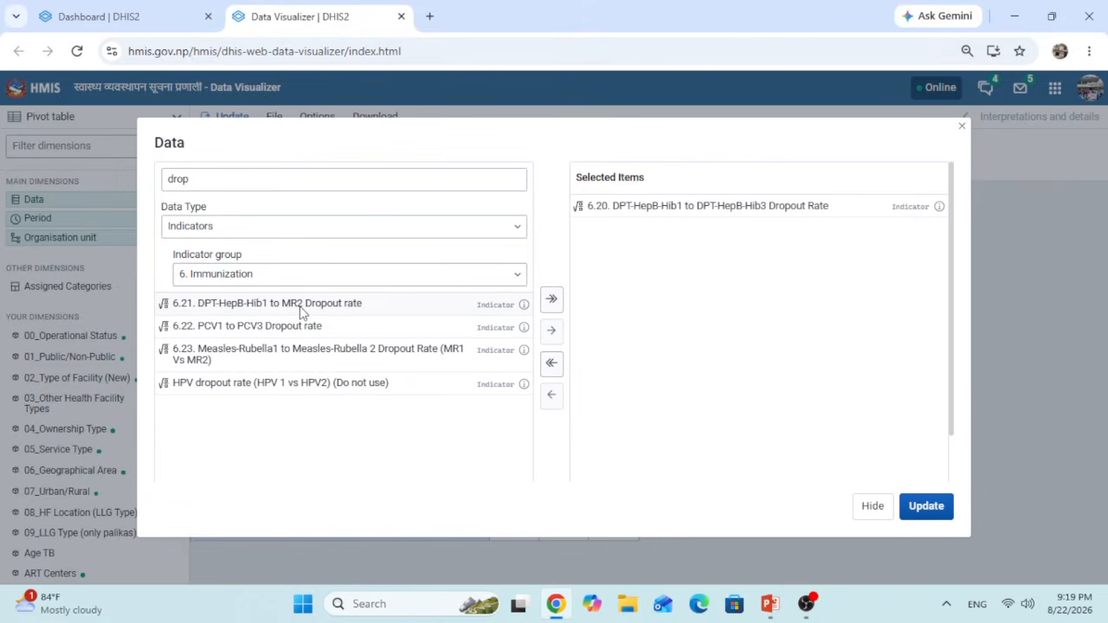
double_click(338, 305)
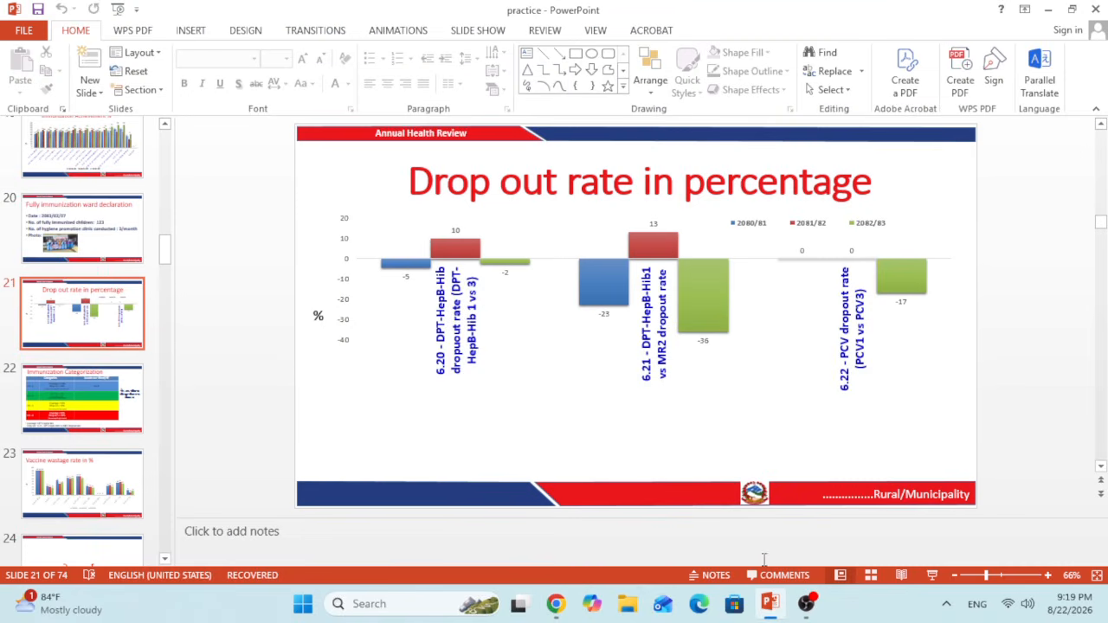
click(769, 603)
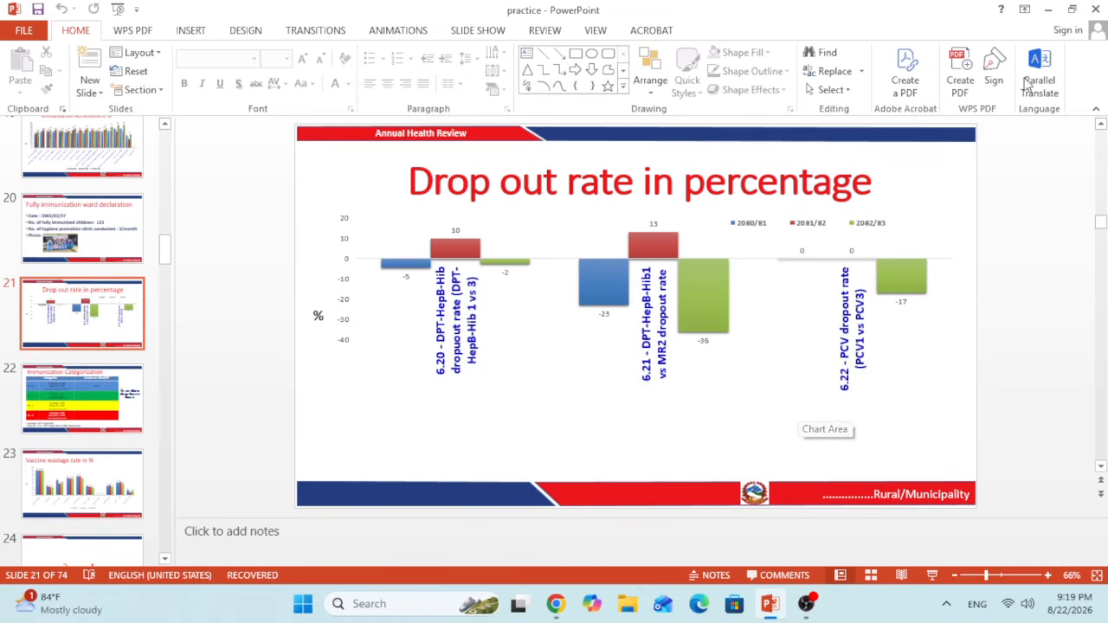
click(1047, 9)
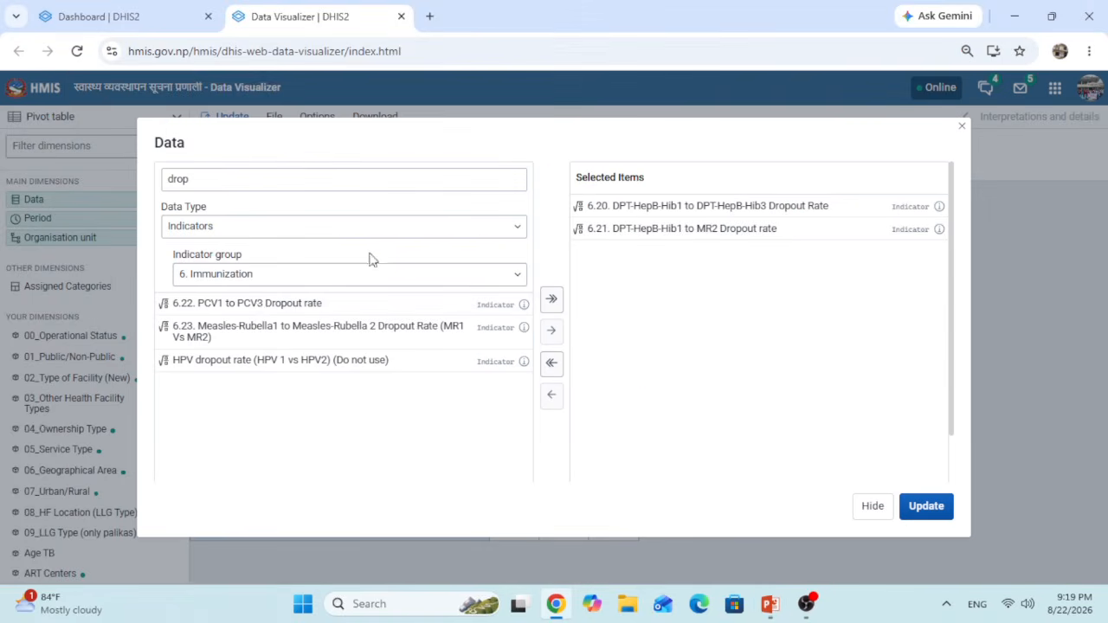
double_click(261, 305)
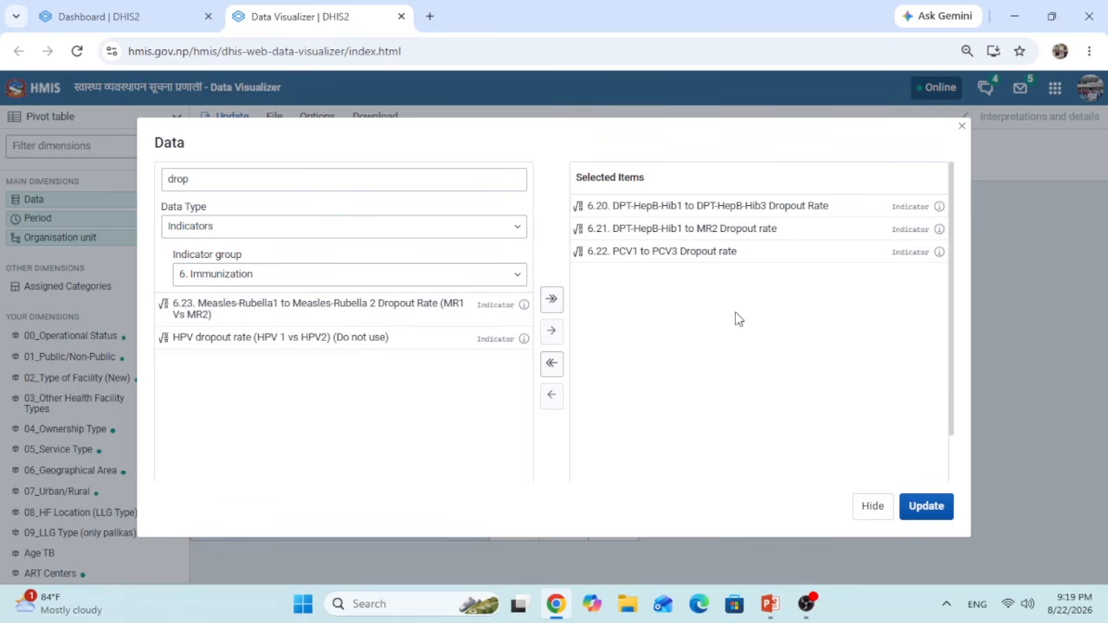
click(870, 506)
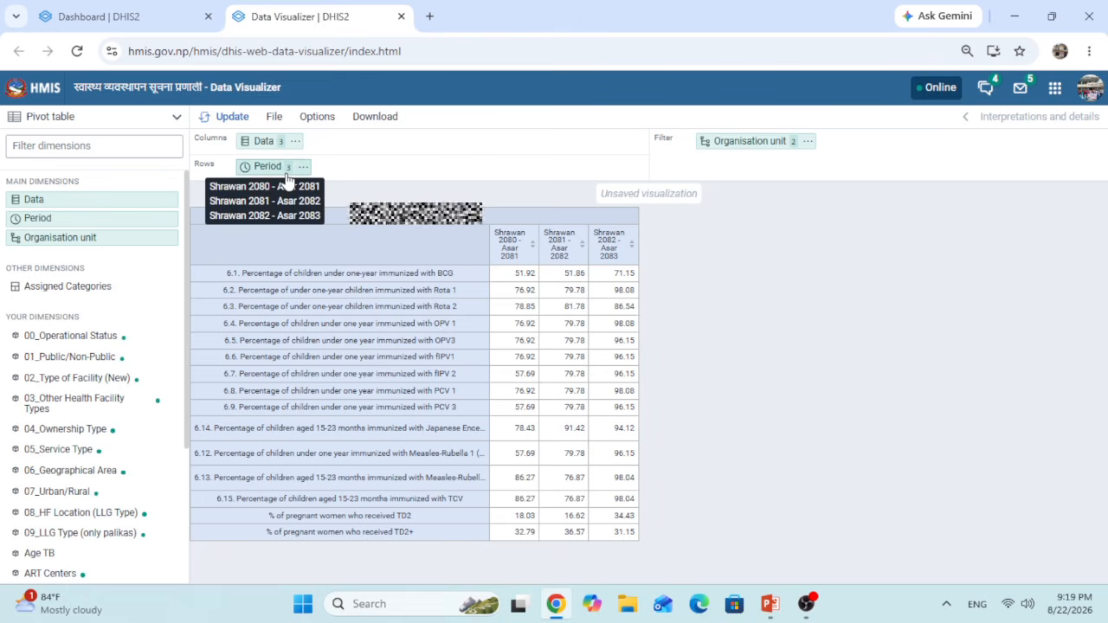
click(232, 121)
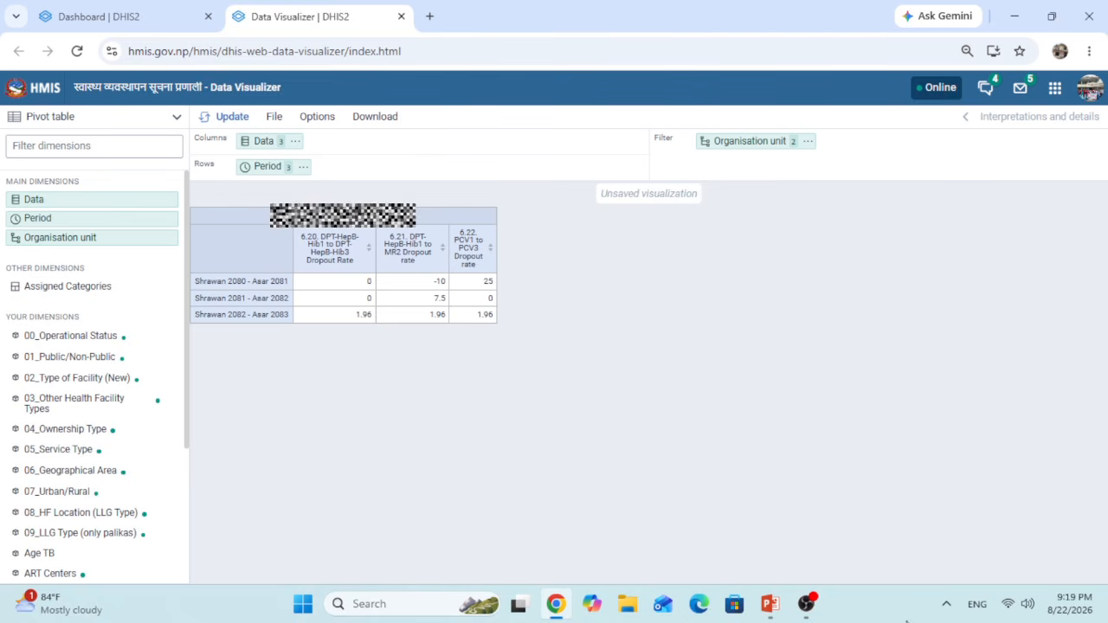
Switch to PowerPoint, examine the data sheet behind the dropout rate chart without editing it, and view the Immunization Categorization slide.
click(770, 603)
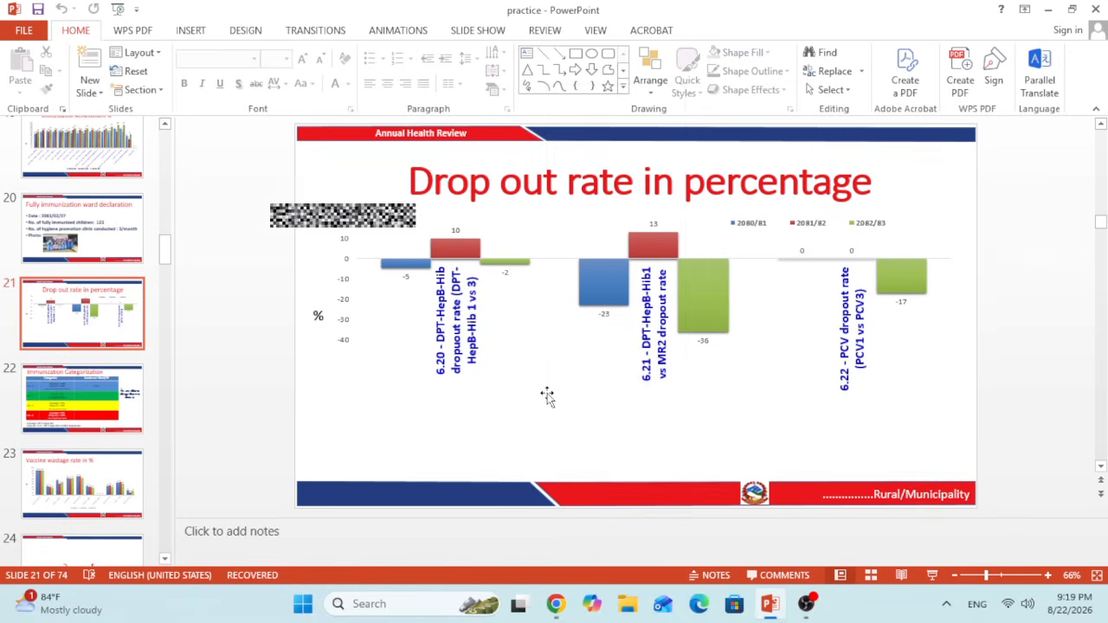
right_click(547, 393)
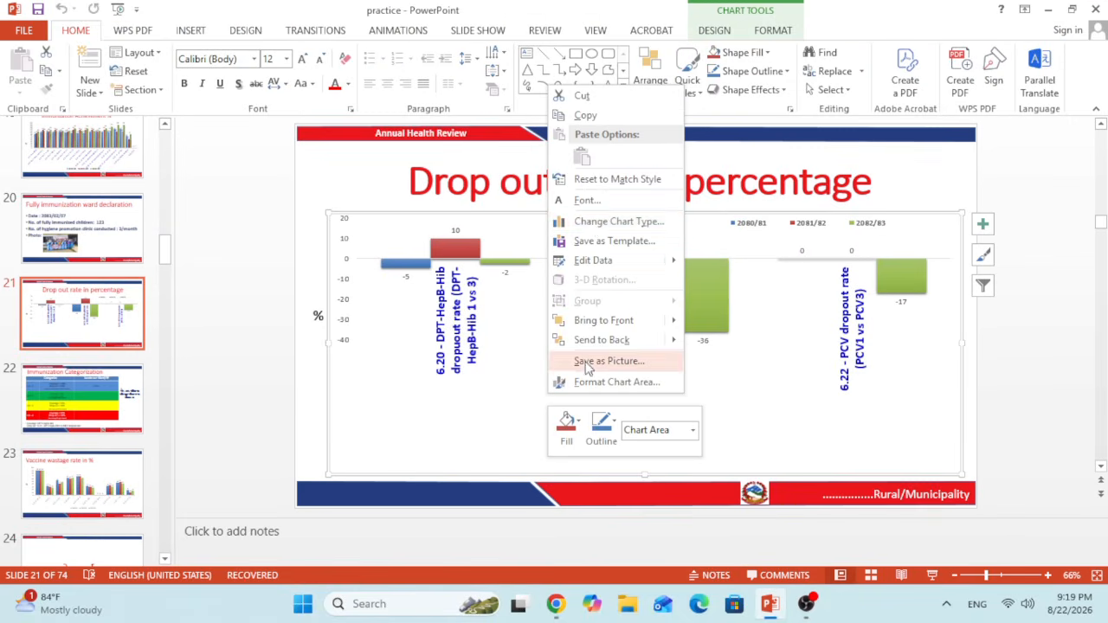
click(597, 262)
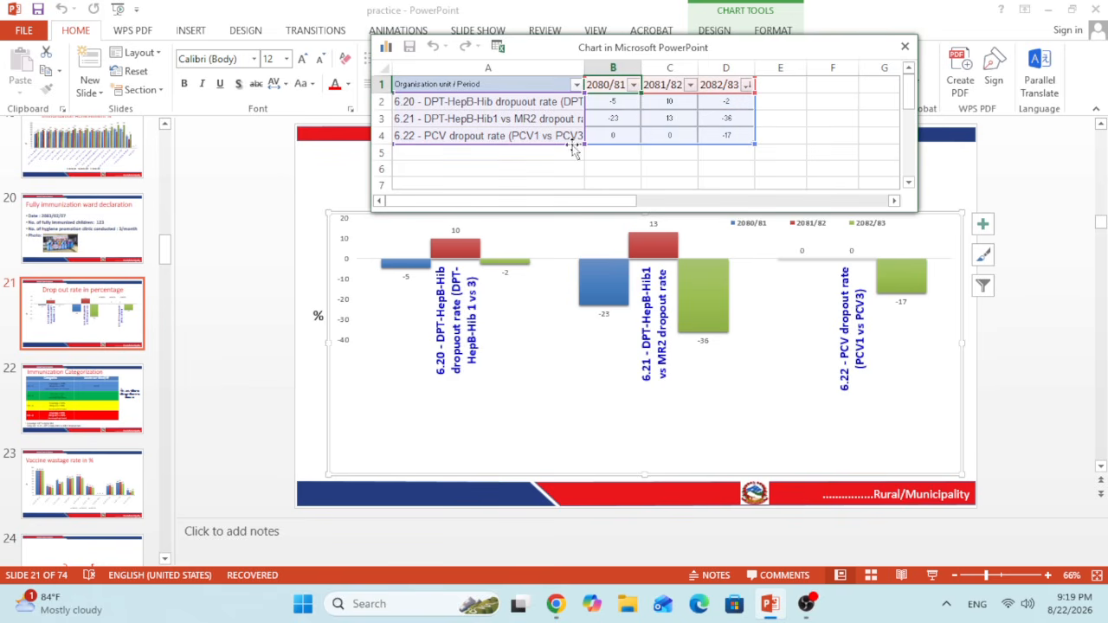
click(624, 101)
click(625, 118)
click(625, 136)
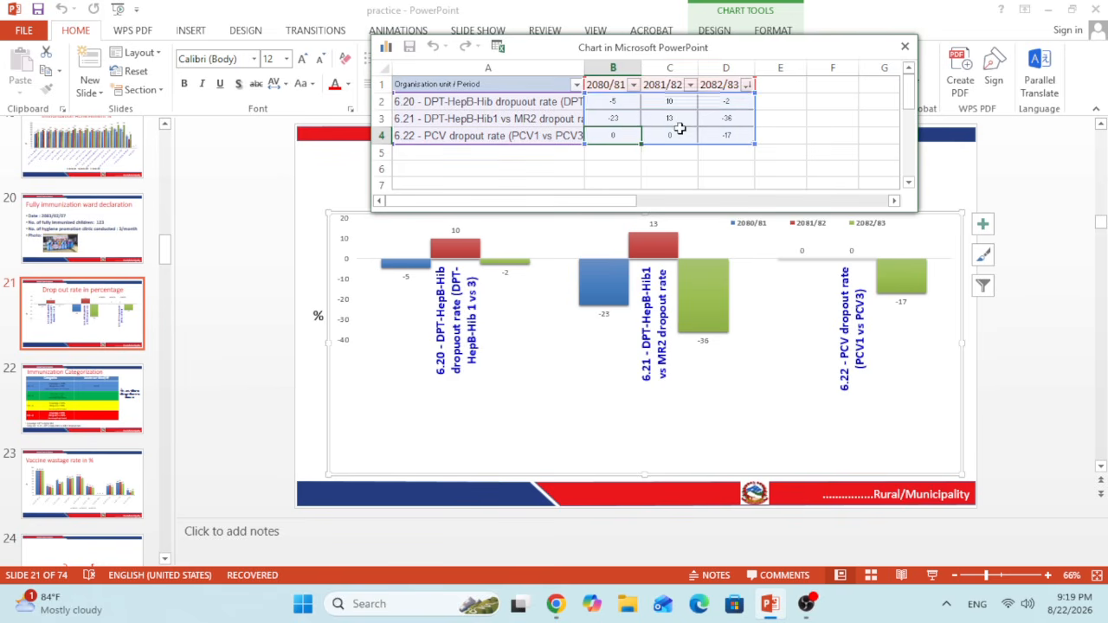
click(676, 136)
click(904, 47)
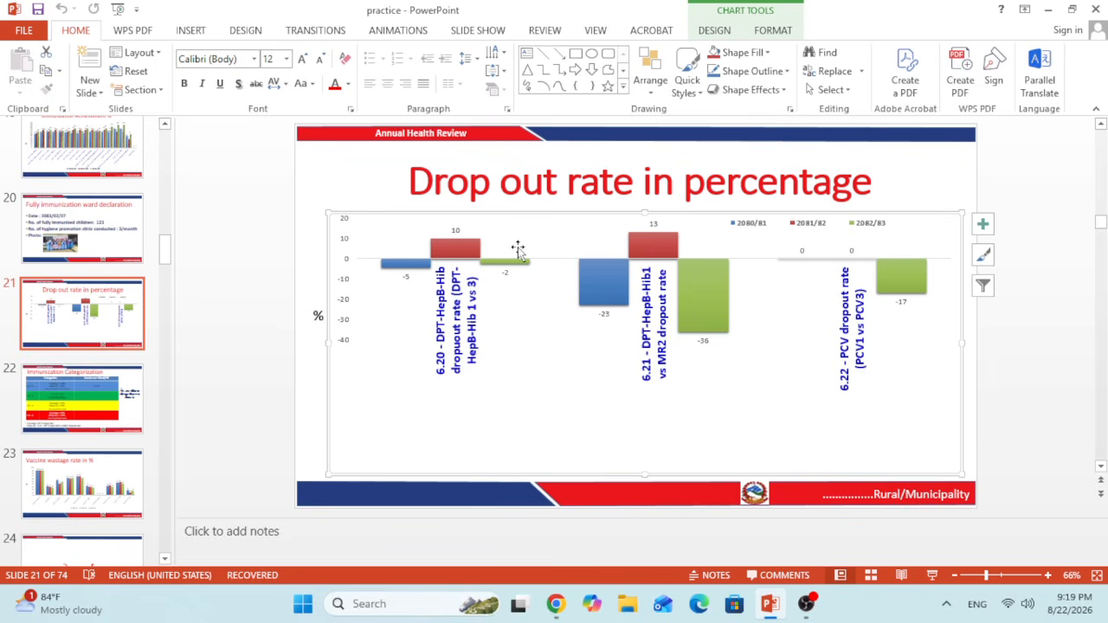
click(105, 389)
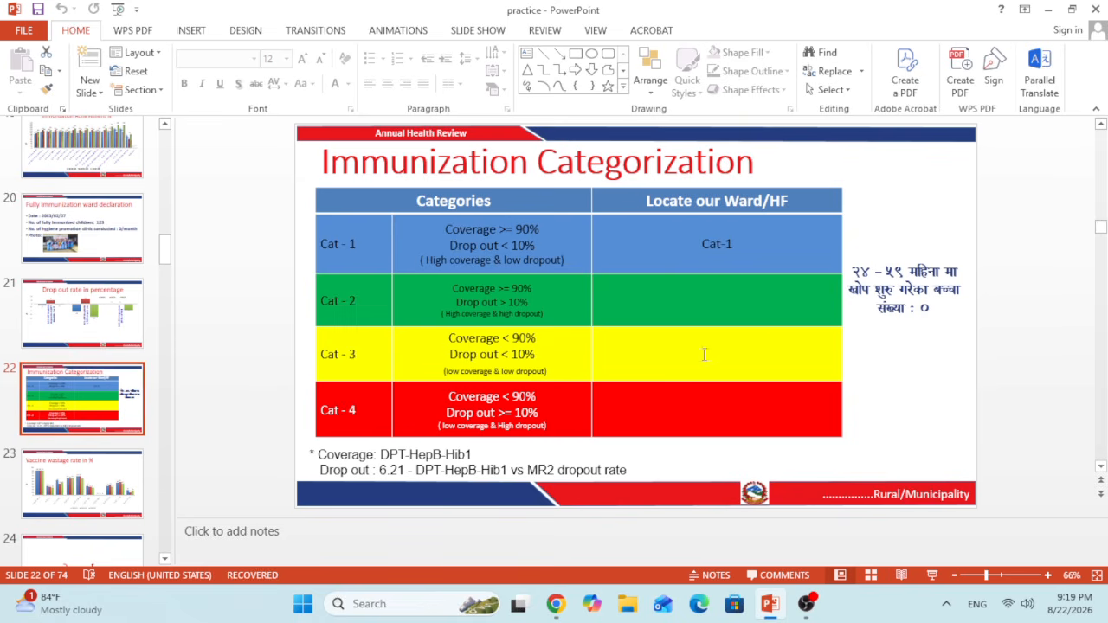
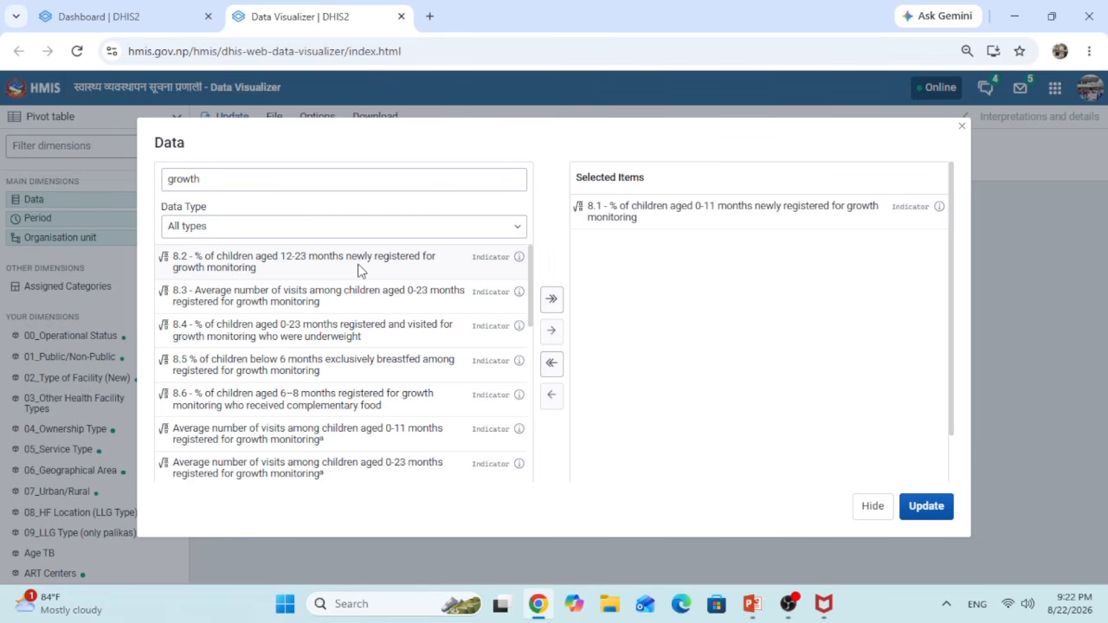
Check the growth monitoring slide in PowerPoint and add indicator 8.2, children aged 12-23 months newly registered for growth monitoring, to the selected data.
click(751, 603)
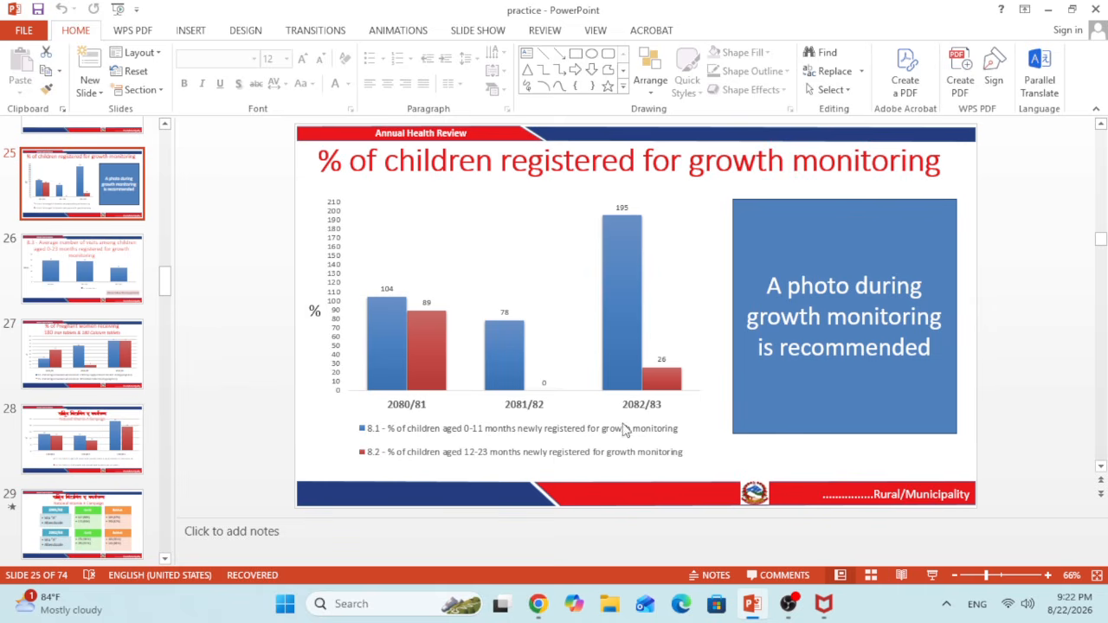
click(1047, 9)
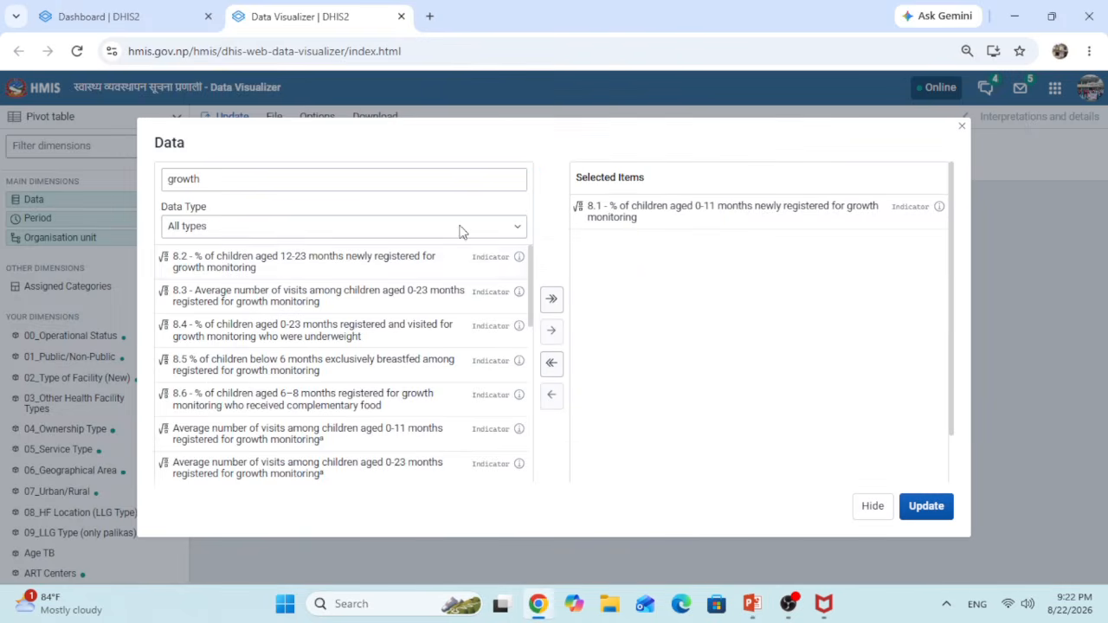
double_click(279, 269)
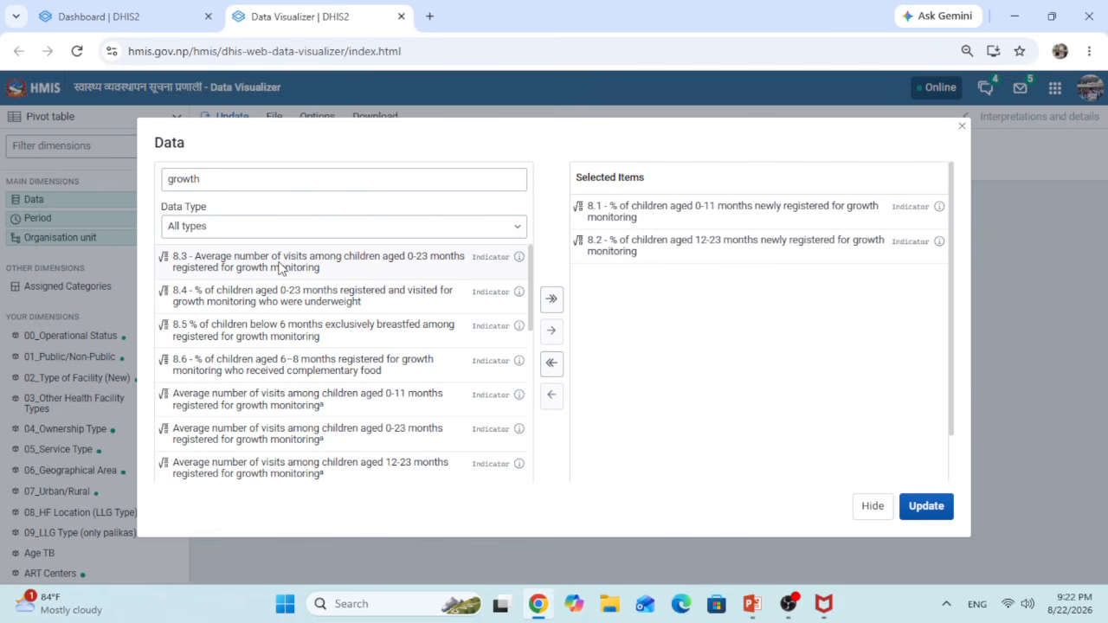
click(872, 507)
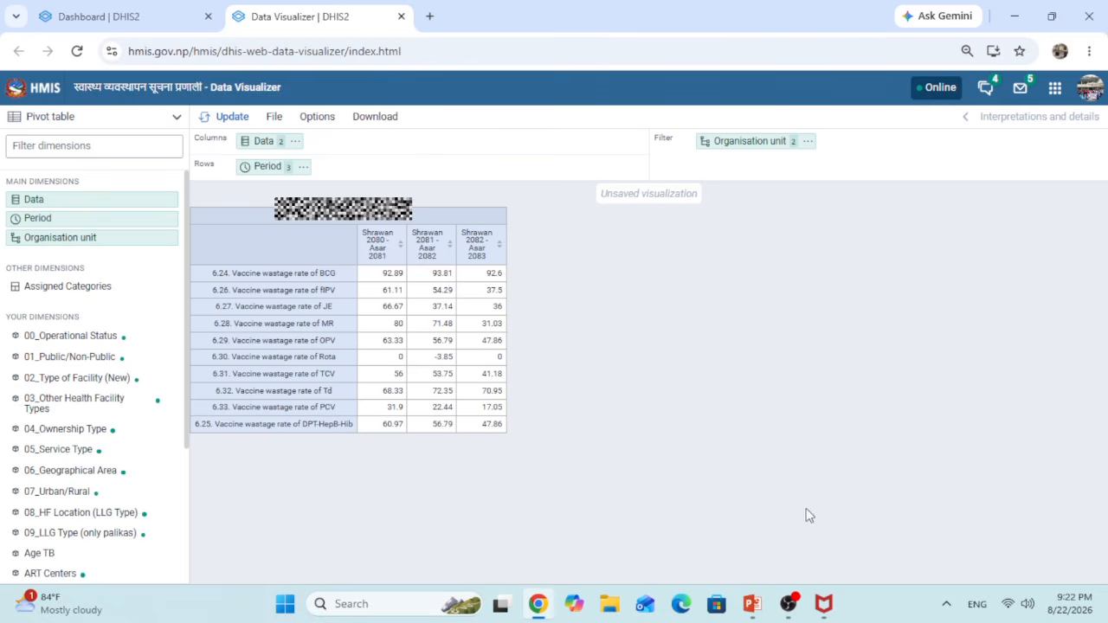
Review the growth monitoring chart's layout in PowerPoint and, back in Data Visualizer, update the pivot table with indicators 8.1 and 8.2.
mouse_move(755, 612)
click(682, 440)
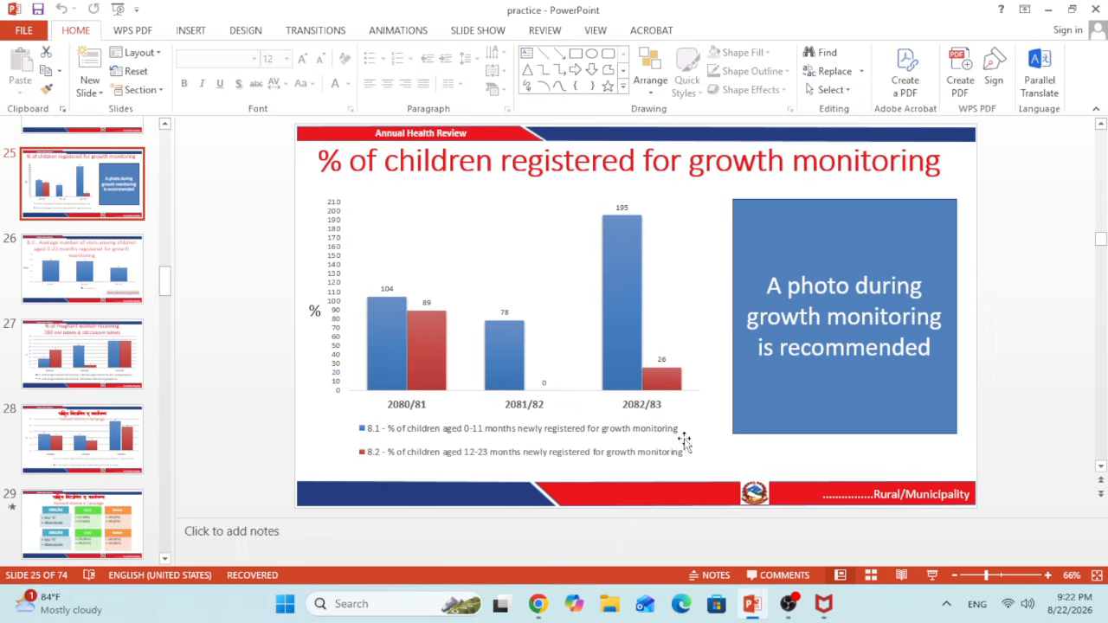
click(1047, 9)
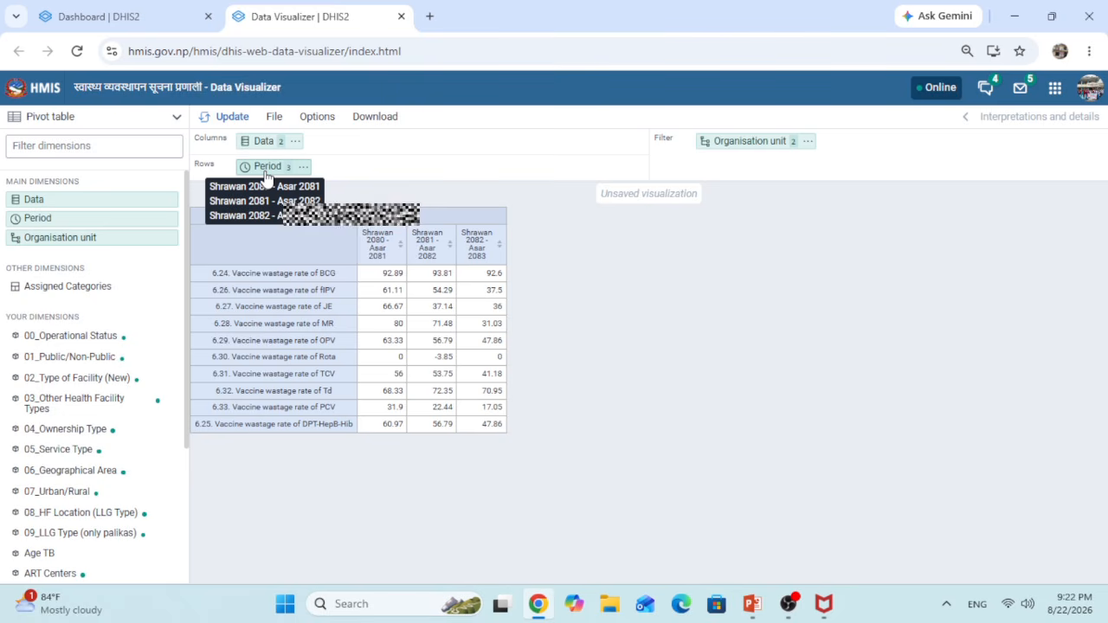
click(230, 121)
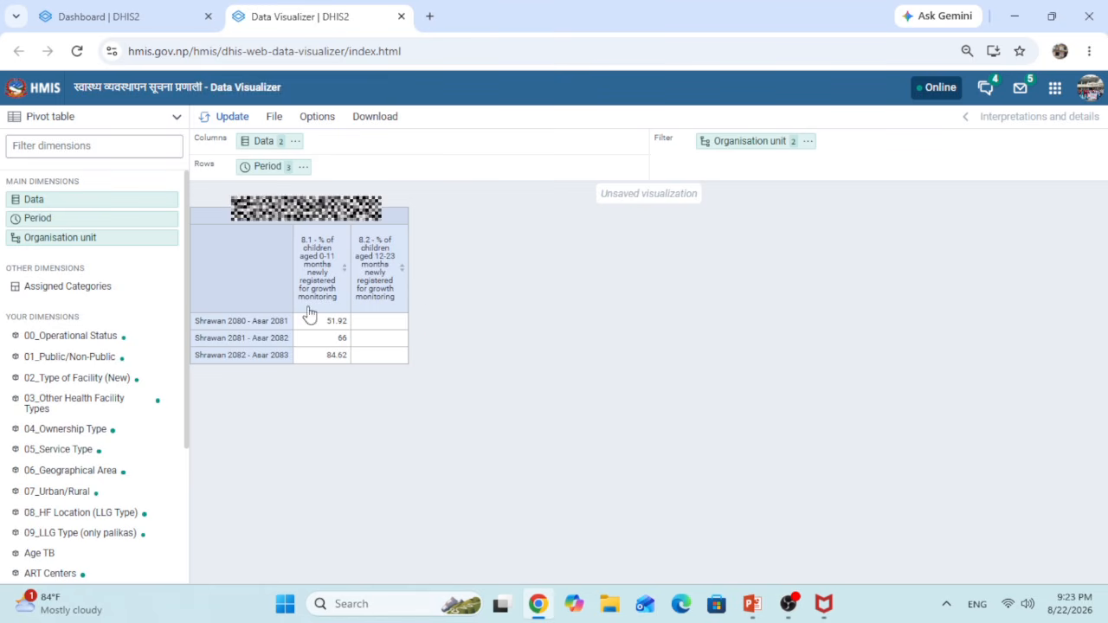
Switch to PowerPoint, examine the data sheet behind the growth monitoring chart without editing it, and view the indicator 8.3 slide.
click(752, 603)
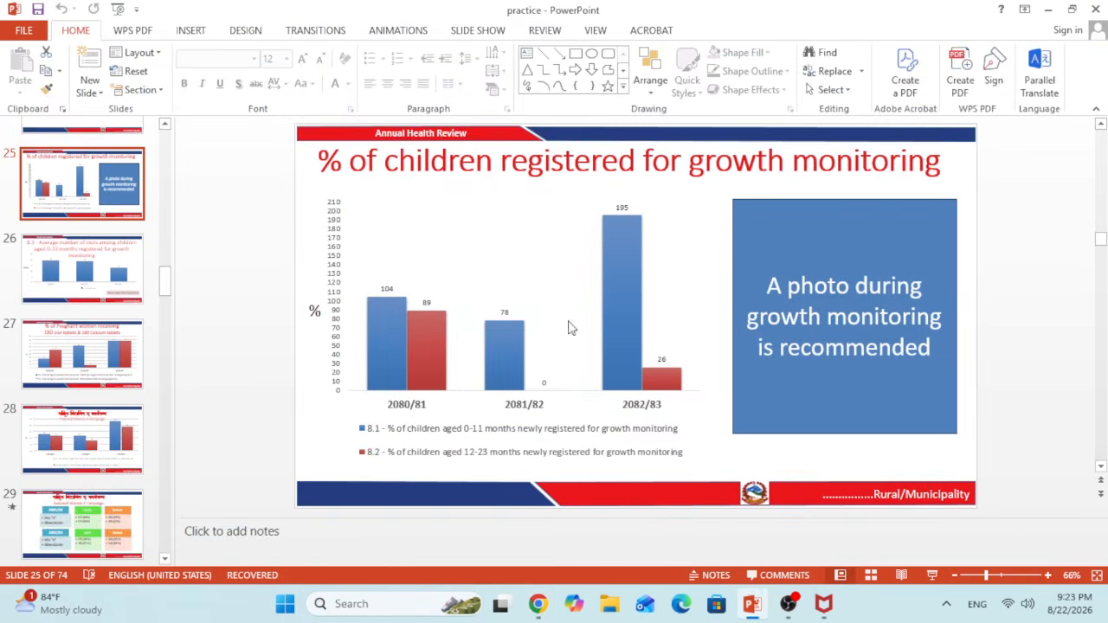
right_click(532, 240)
click(576, 333)
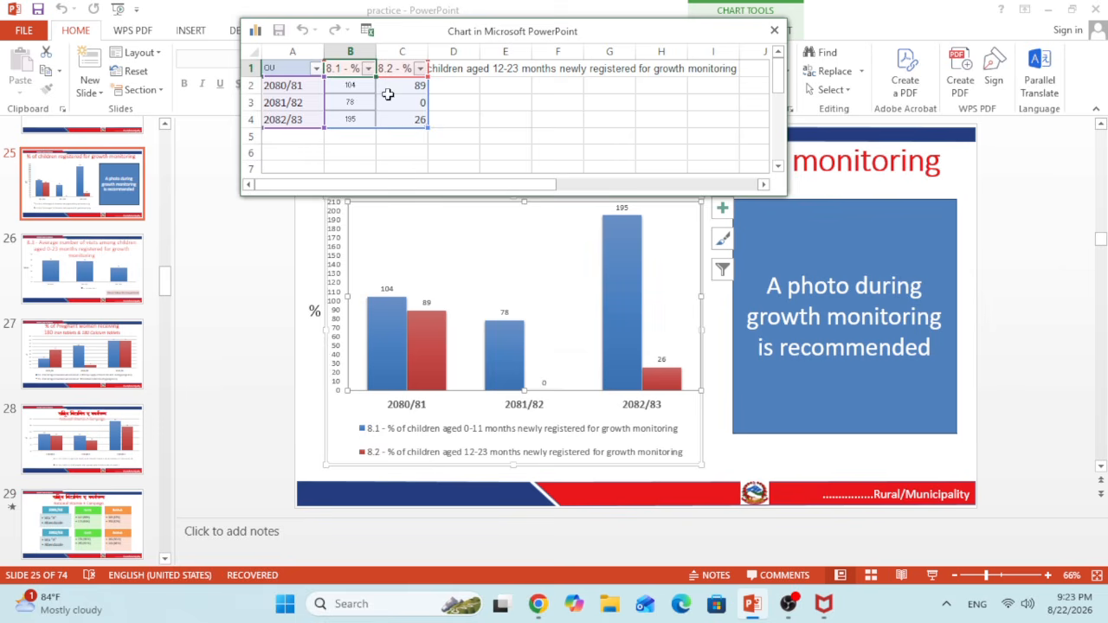
click(396, 111)
click(407, 120)
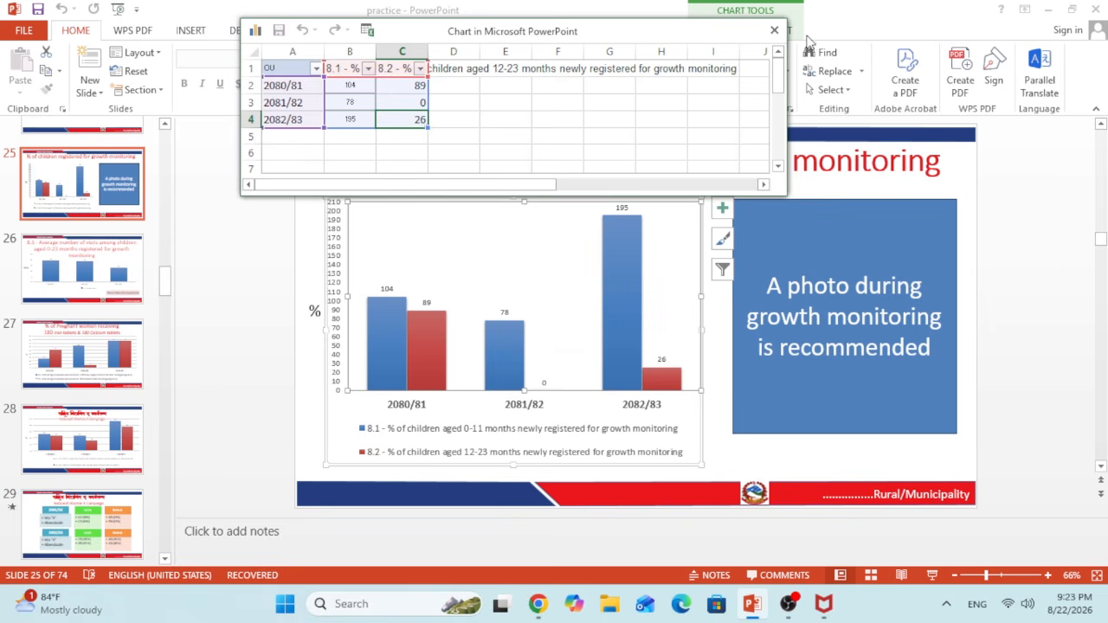
click(773, 30)
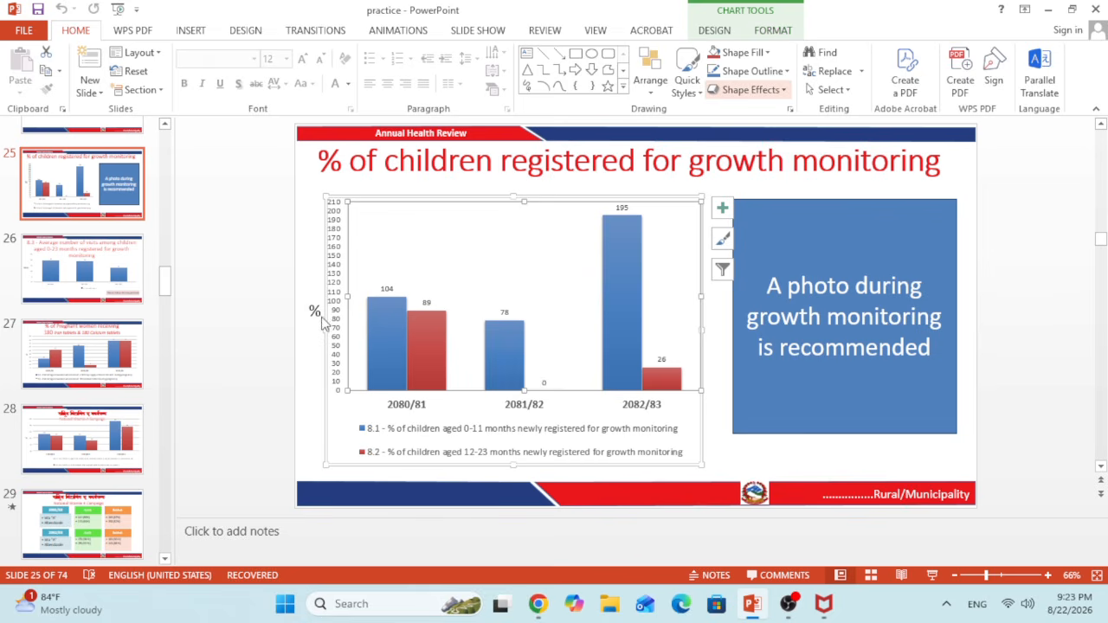
click(111, 274)
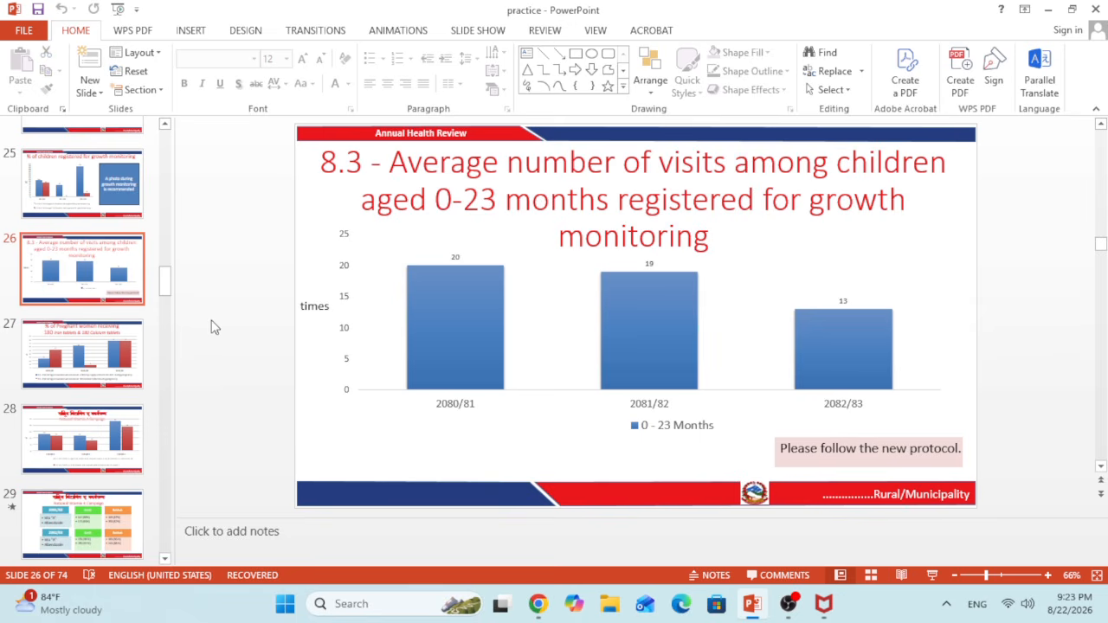
Return to Data Visualizer and remove indicators 8.1 and 8.2 from the selected data items.
click(1049, 10)
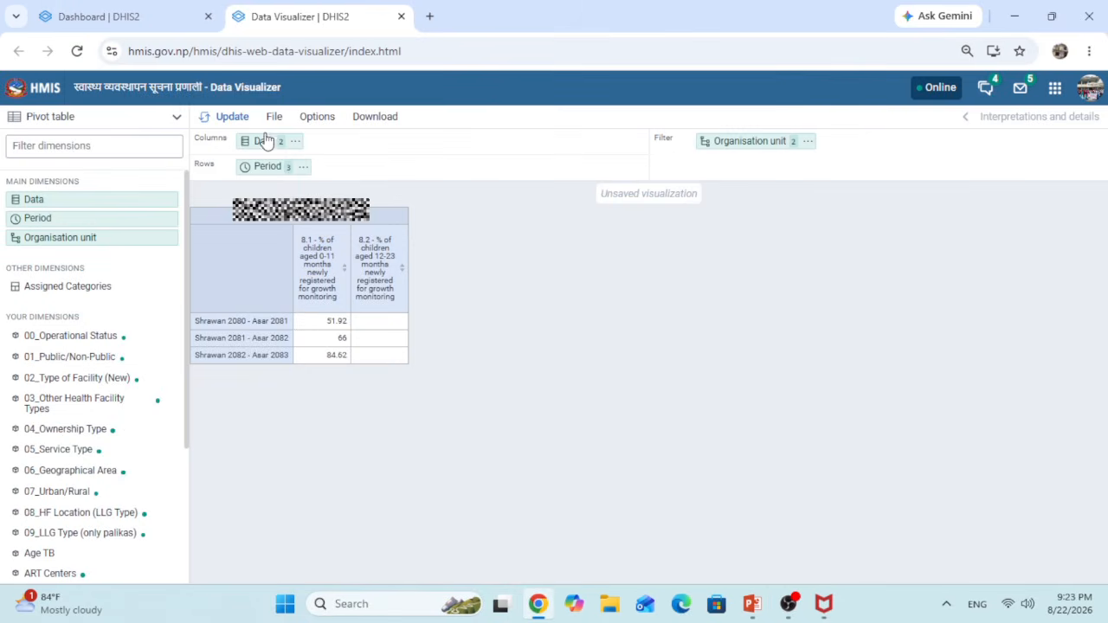
click(263, 142)
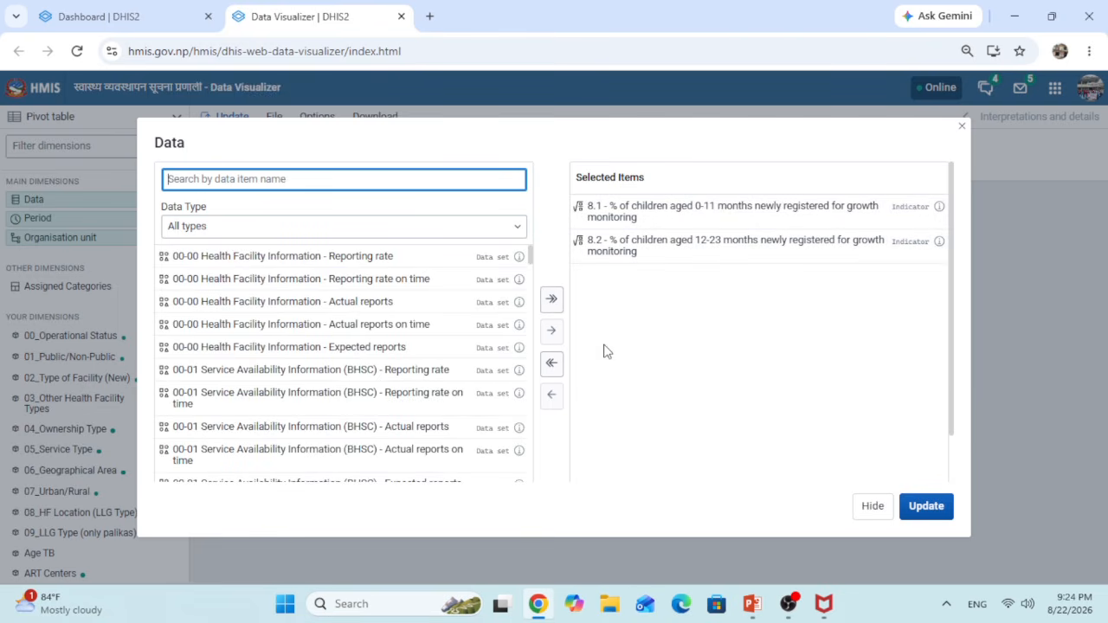
click(551, 363)
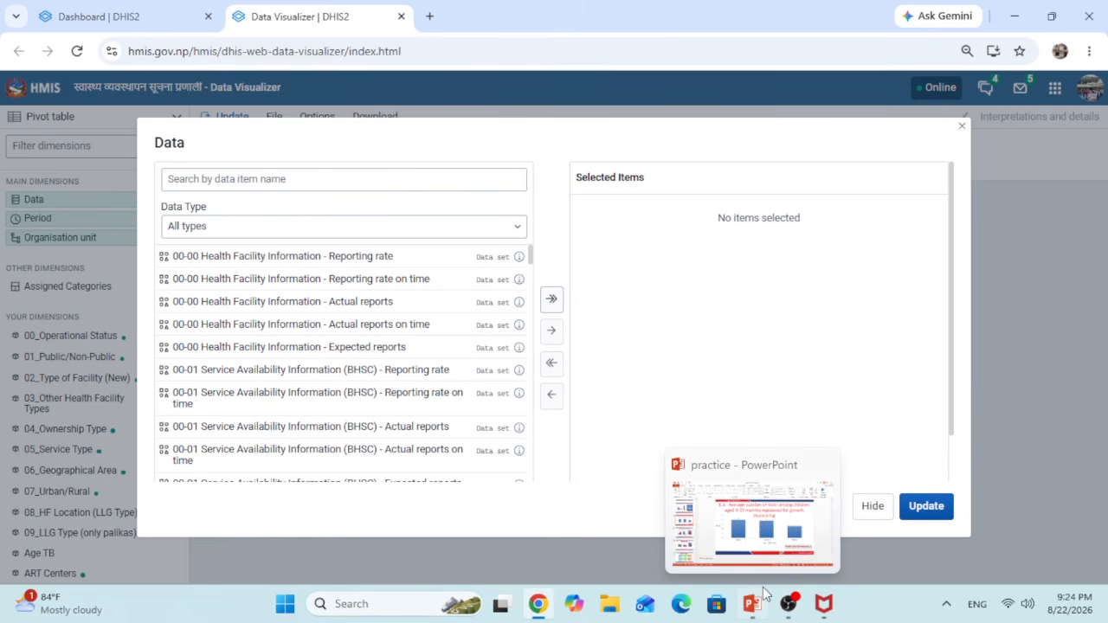
Check the indicator 8.3 slide in PowerPoint, then search for "average number" and add indicator 8.3, average growth monitoring visits, to the selected data.
click(751, 598)
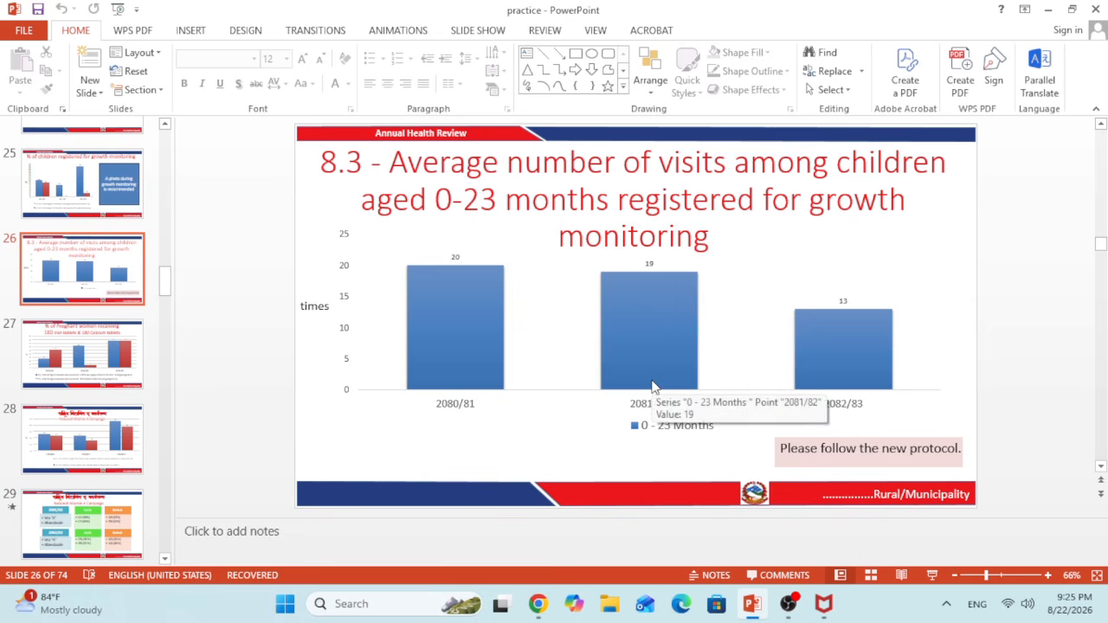
click(1048, 9)
click(340, 179)
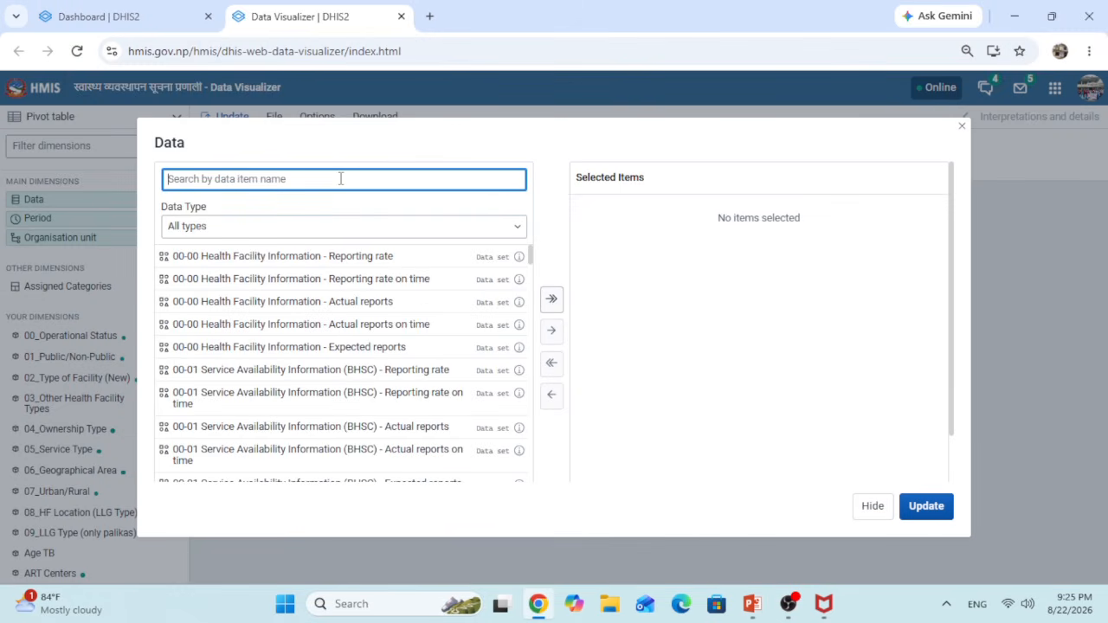
text(ave)
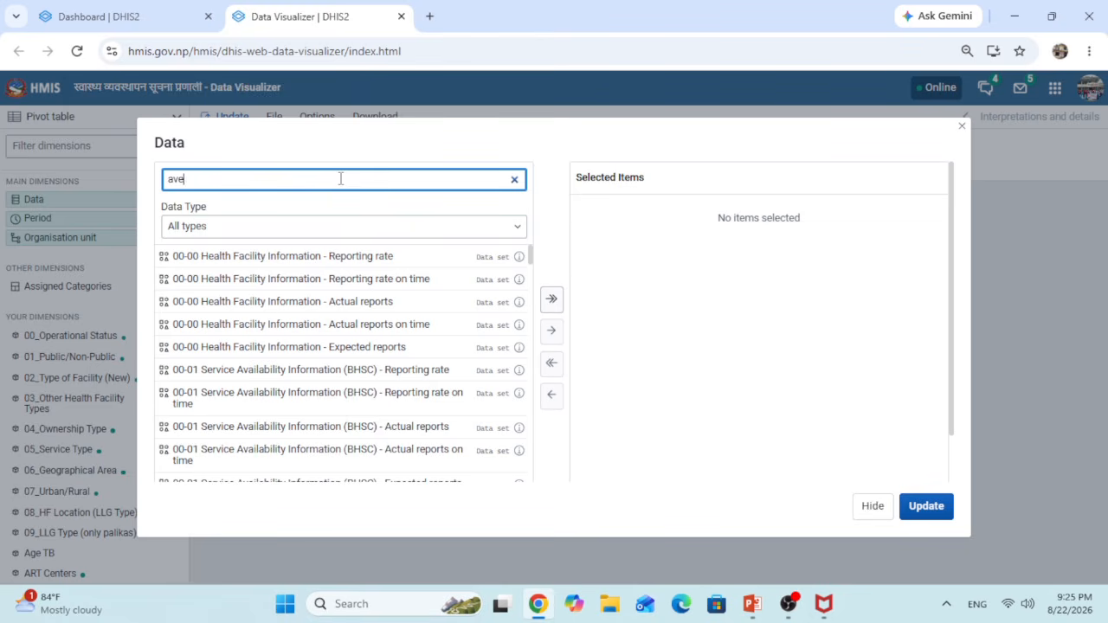
text(ragf)
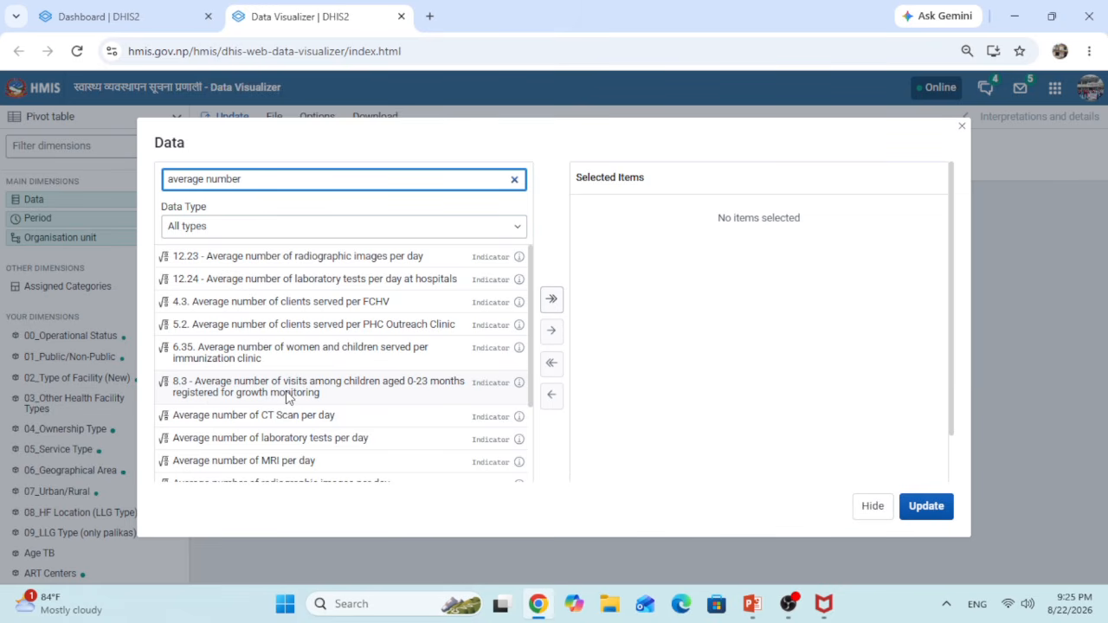
double_click(421, 387)
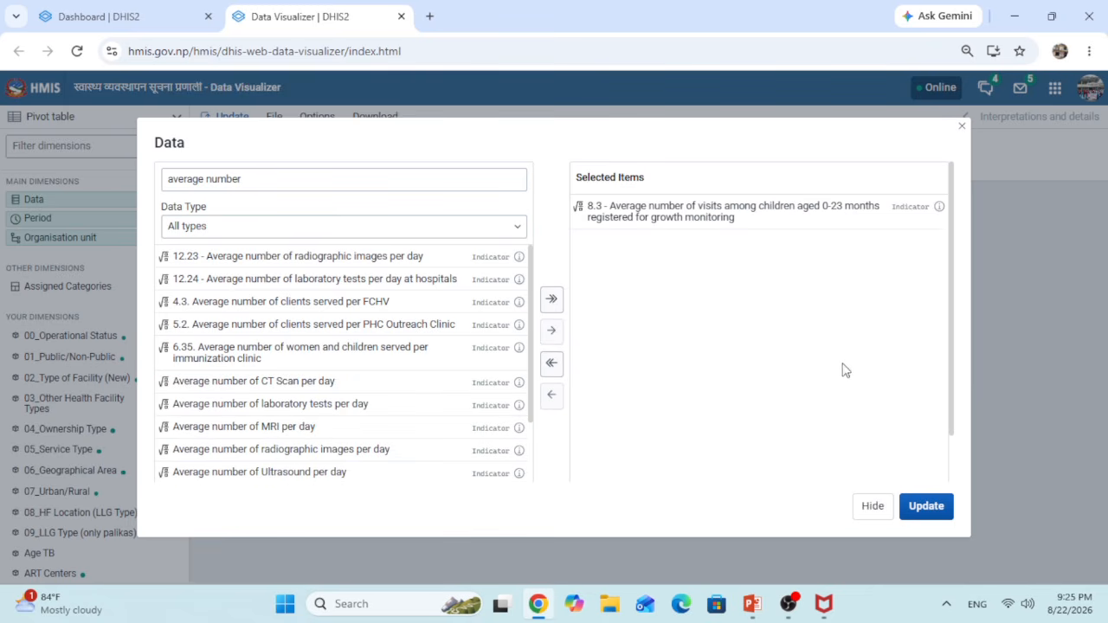
click(872, 505)
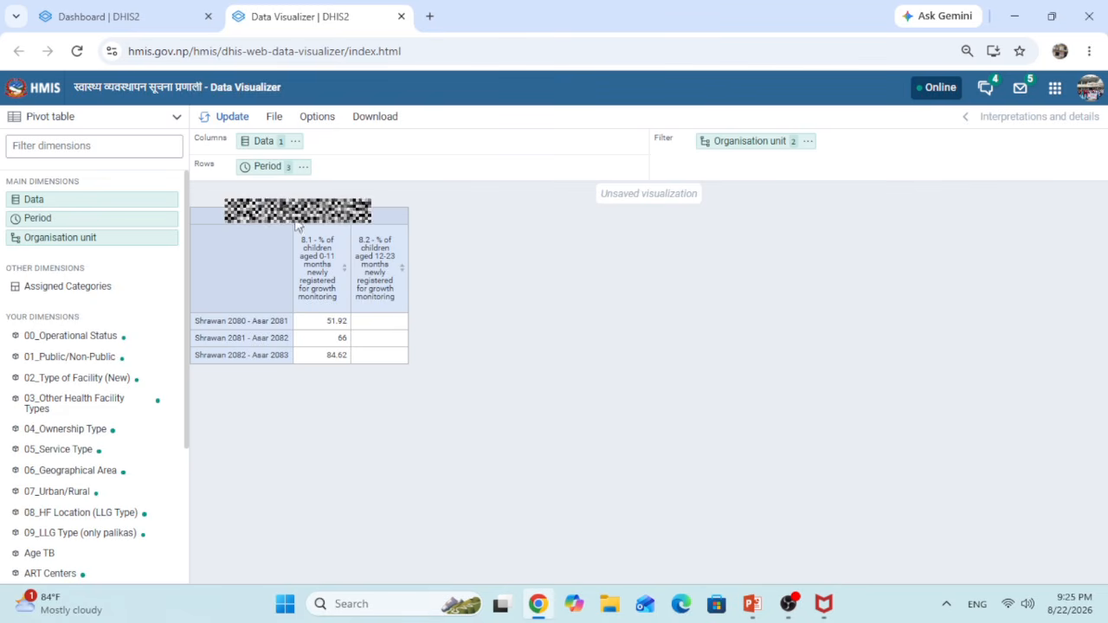
Recheck the PowerPoint slide, update the pivot table with indicator 8.3, and rearrange it with periods as columns and data as rows.
click(752, 604)
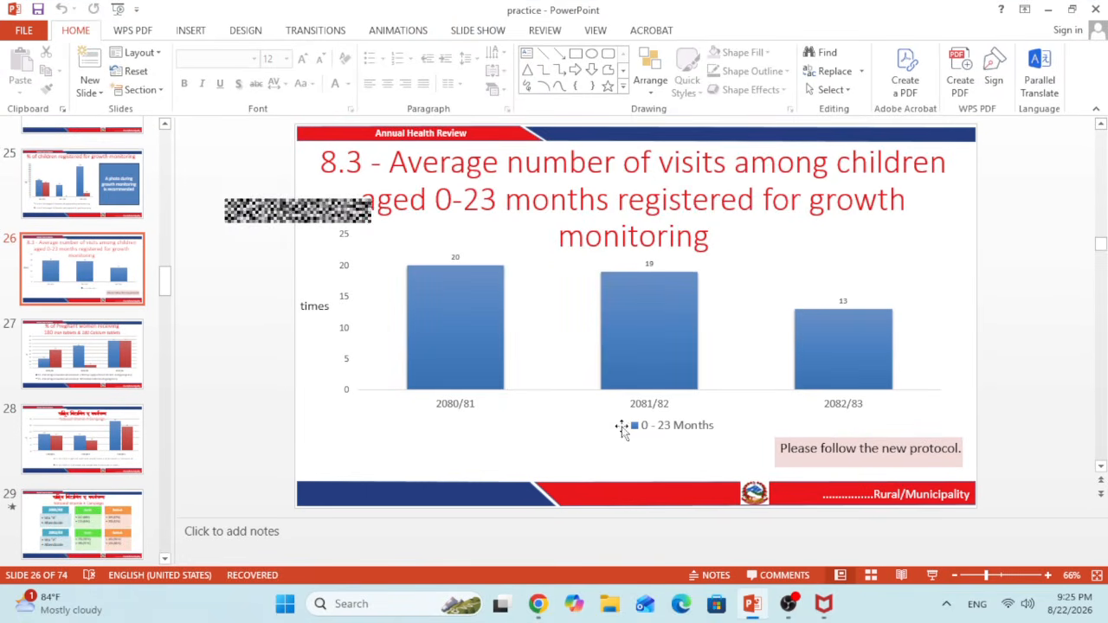
click(1048, 10)
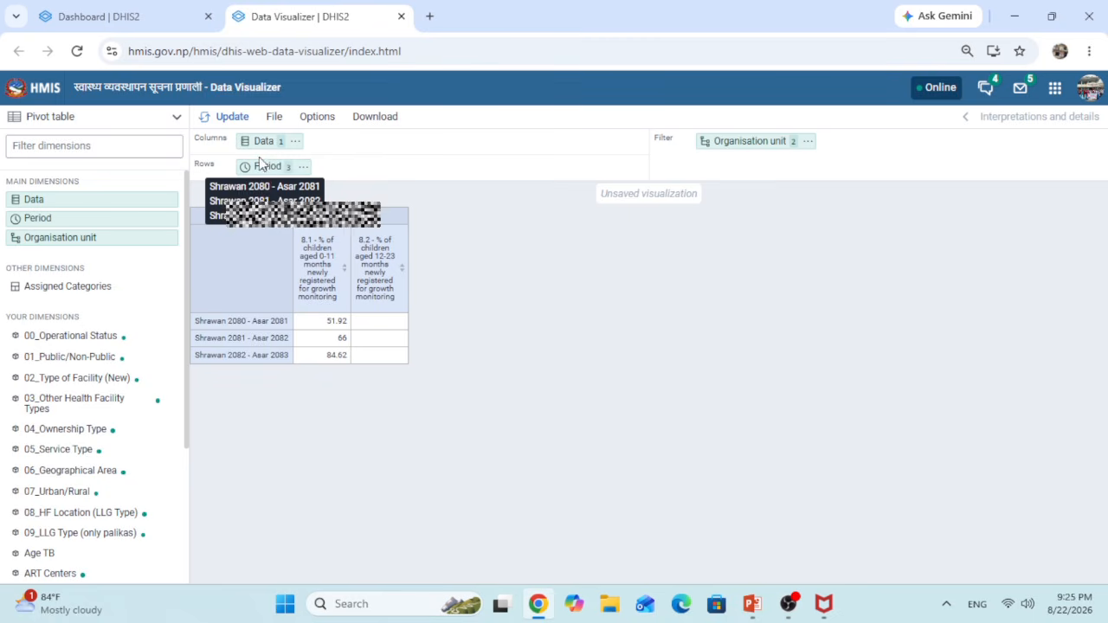
click(229, 124)
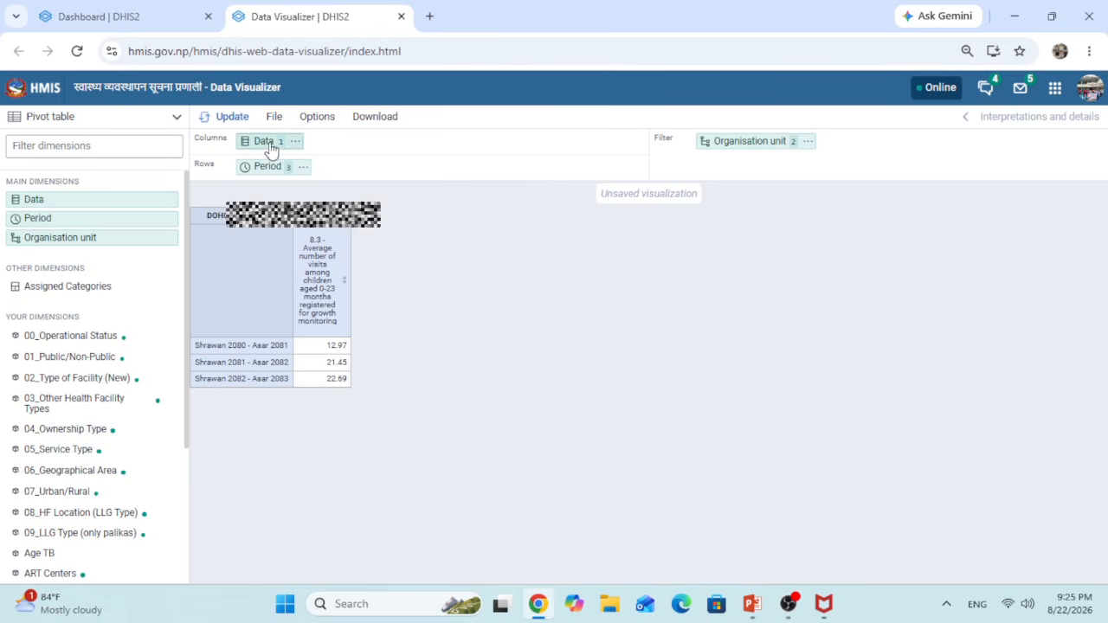
mouse_move(265, 141)
mouse_down()
mouse_move(335, 167)
mouse_move(264, 139)
mouse_up()
click(232, 117)
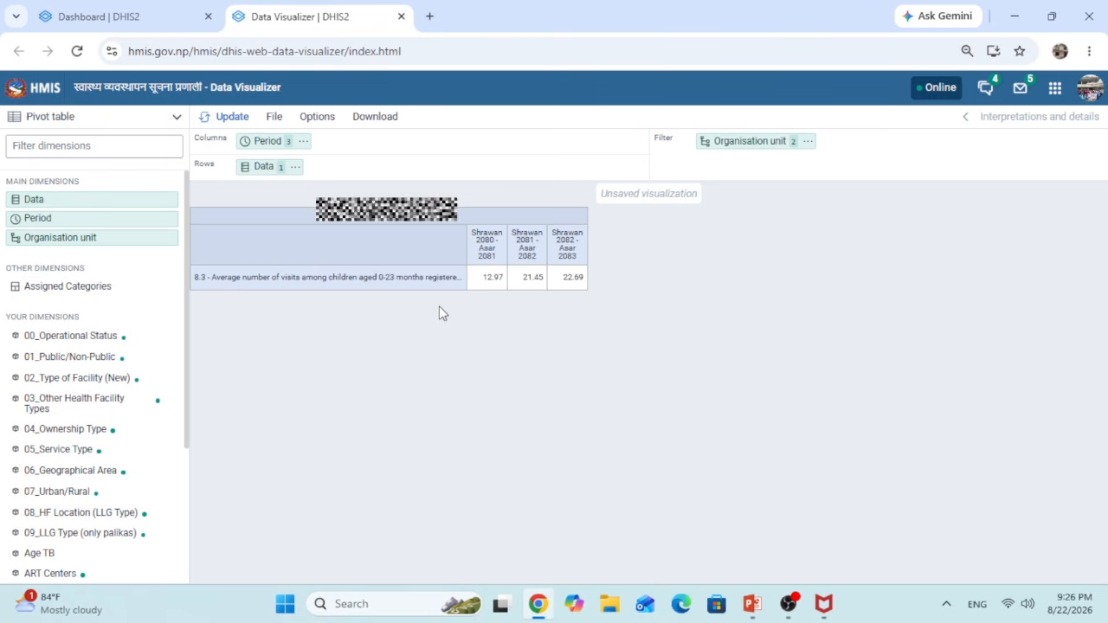
View the PowerPoint slide on pregnant women receiving 180 iron and 180 calcium tablets, then return to Data Visualizer.
click(752, 589)
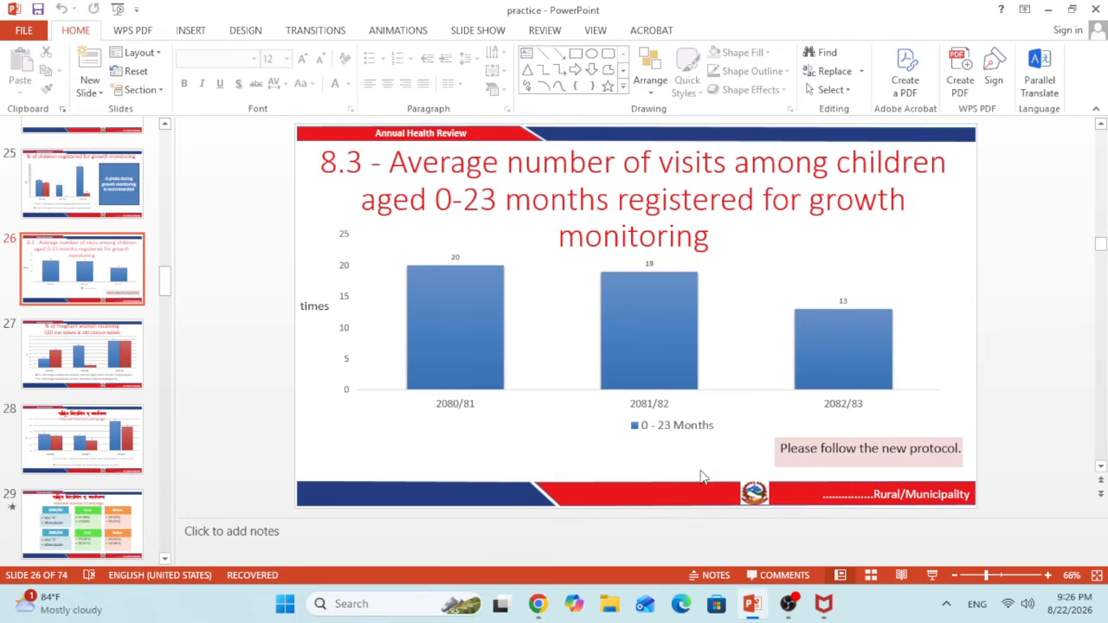
click(54, 343)
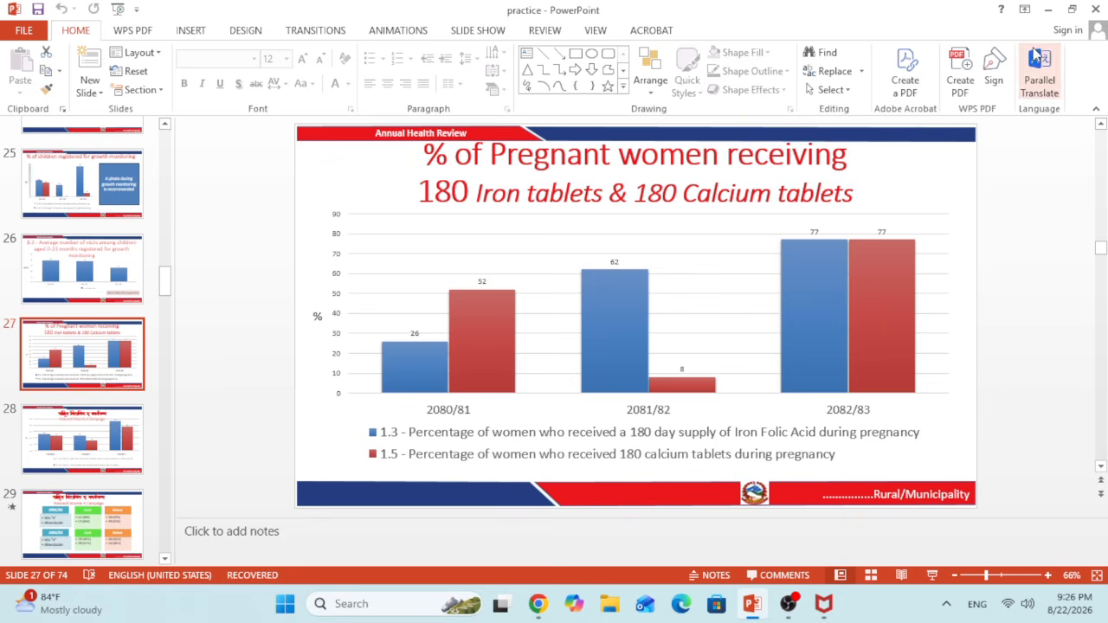
click(1048, 9)
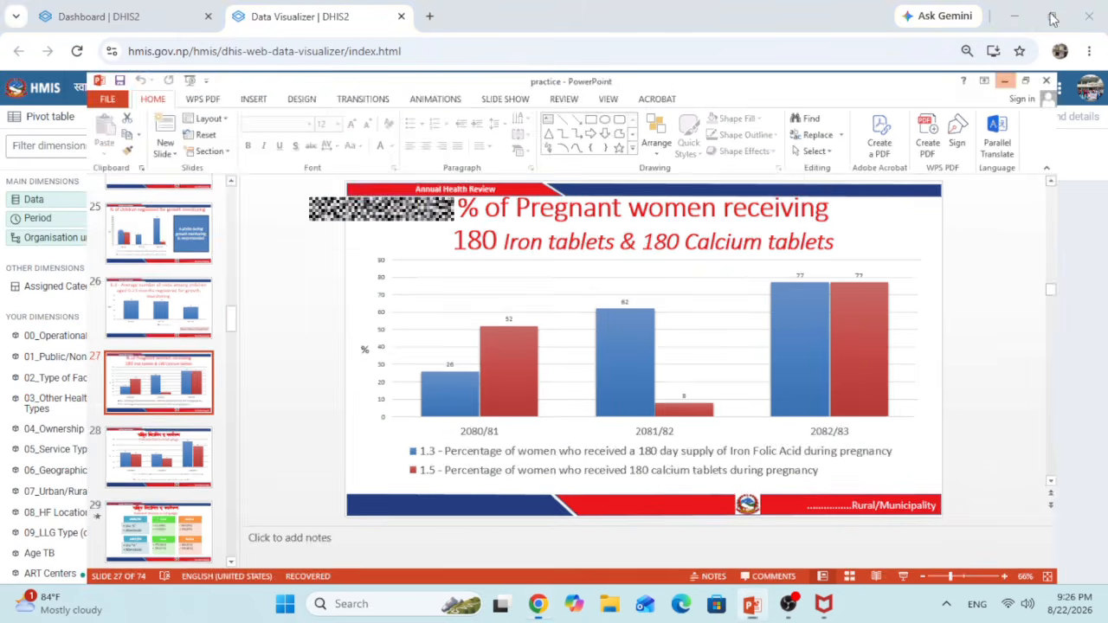
Swap the pivot table layout so that Data is in the columns and Period is in the rows.
mouse_move(262, 140)
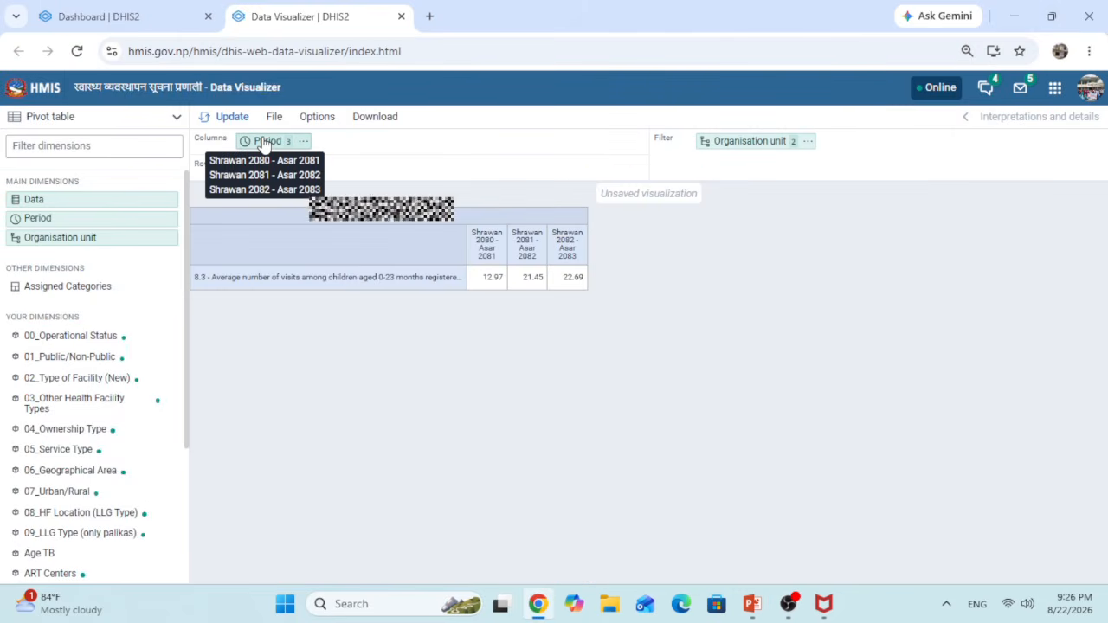
drag(262, 141, 354, 161)
drag(278, 170, 265, 133)
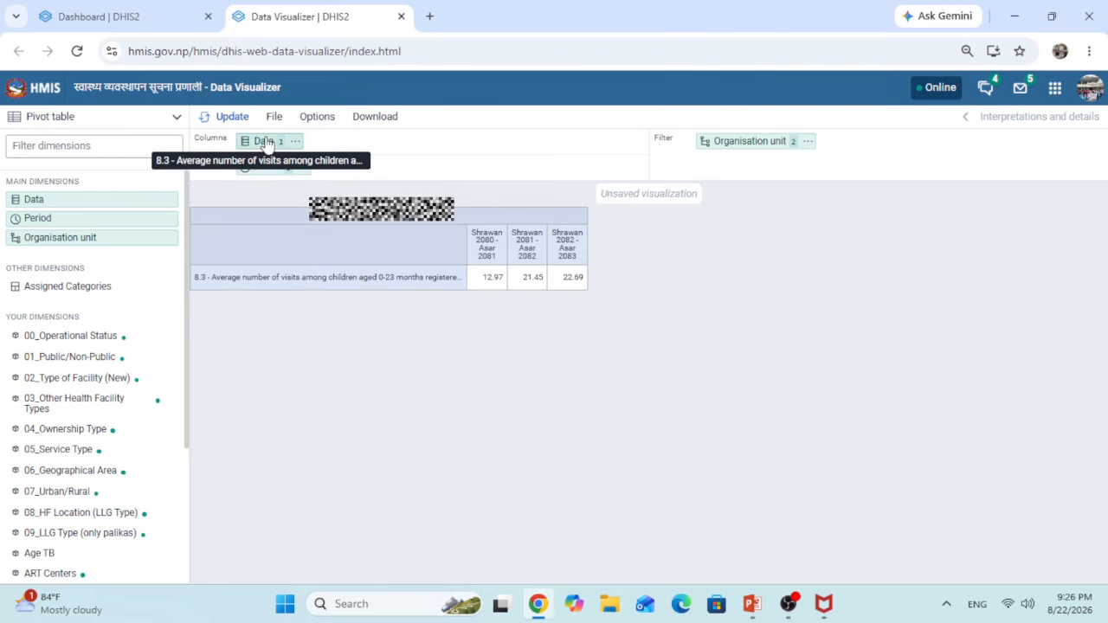
Replace the selected data with indicators 1.4, 180 iron folic acid tablets, and 1.6, 180 calcium doses, by searching for "180".
click(263, 139)
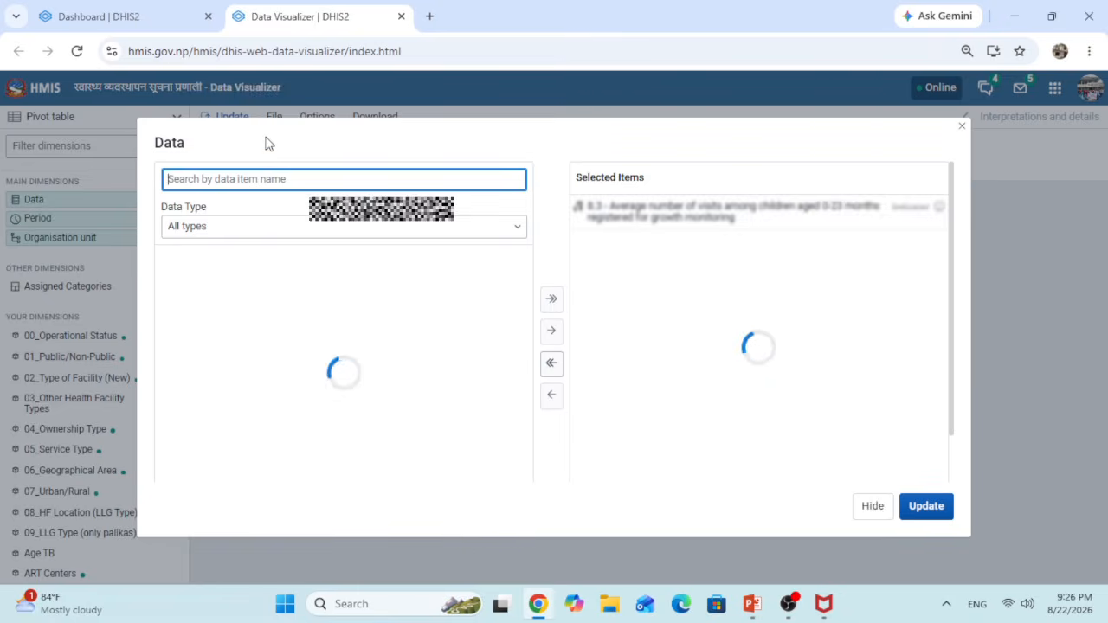
click(552, 363)
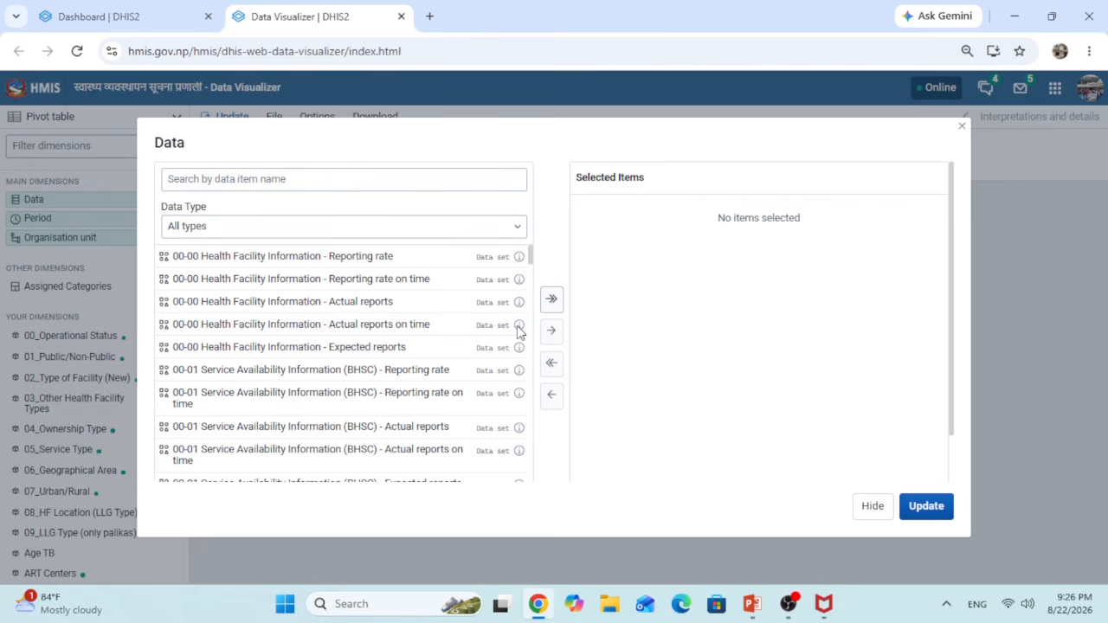
click(294, 179)
text(180)
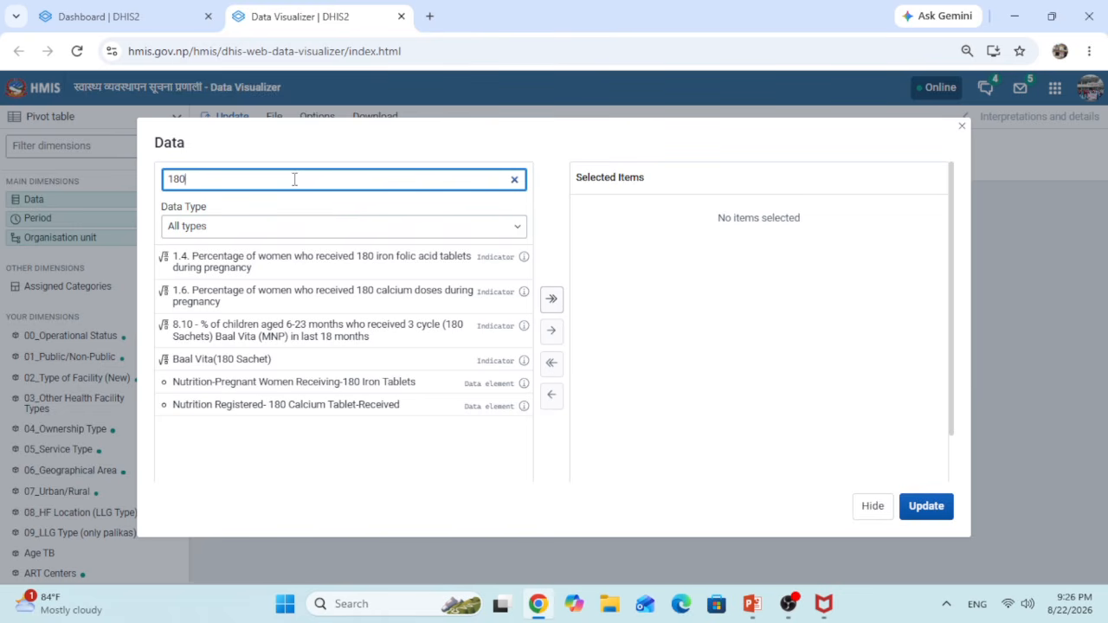
double_click(313, 262)
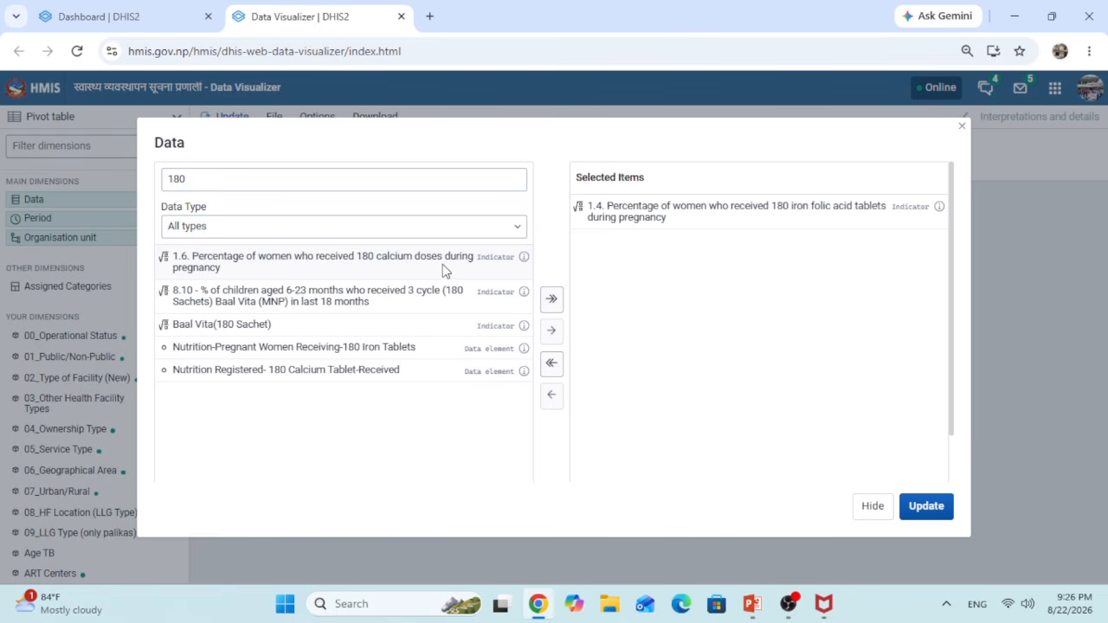
double_click(414, 271)
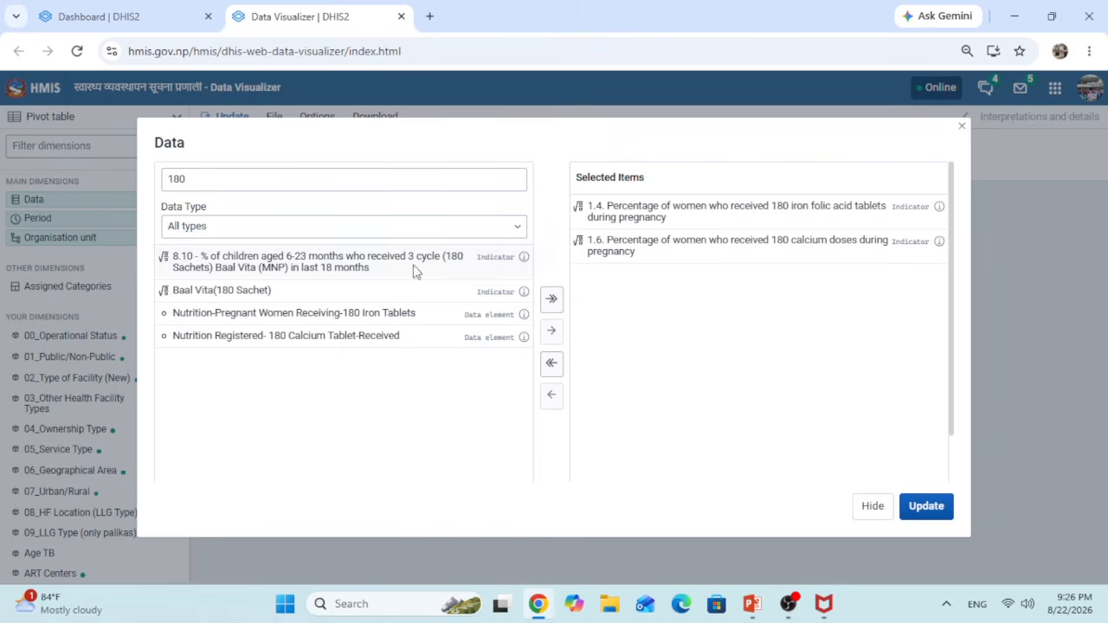
click(871, 506)
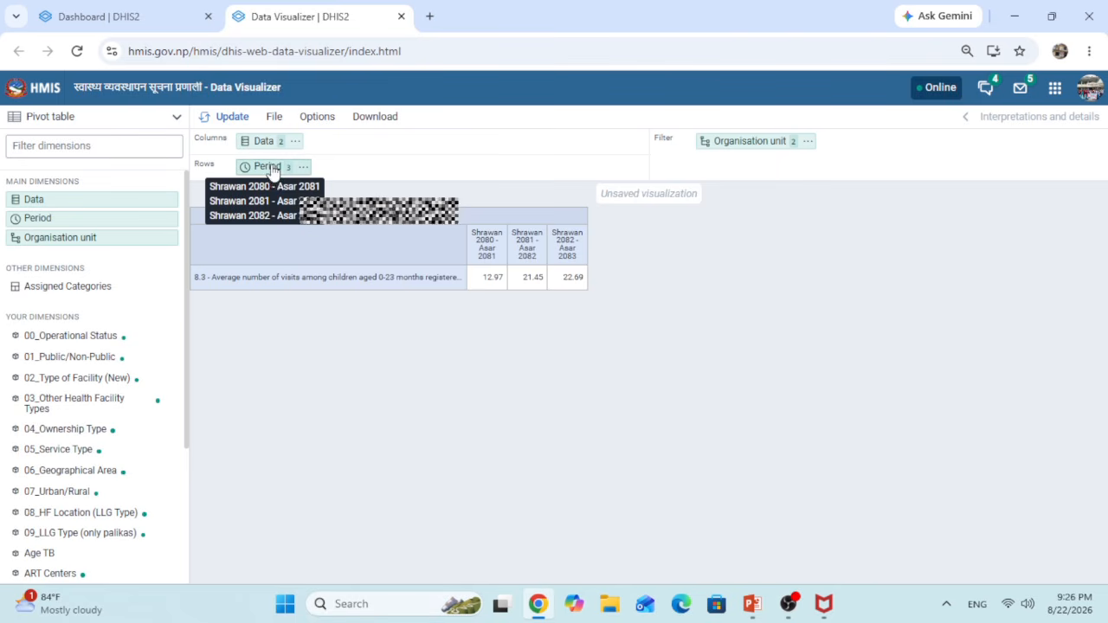
Update the pivot table with indicators 1.4 and 1.6, and highlight the three period rows with their values before switching to PowerPoint.
click(232, 121)
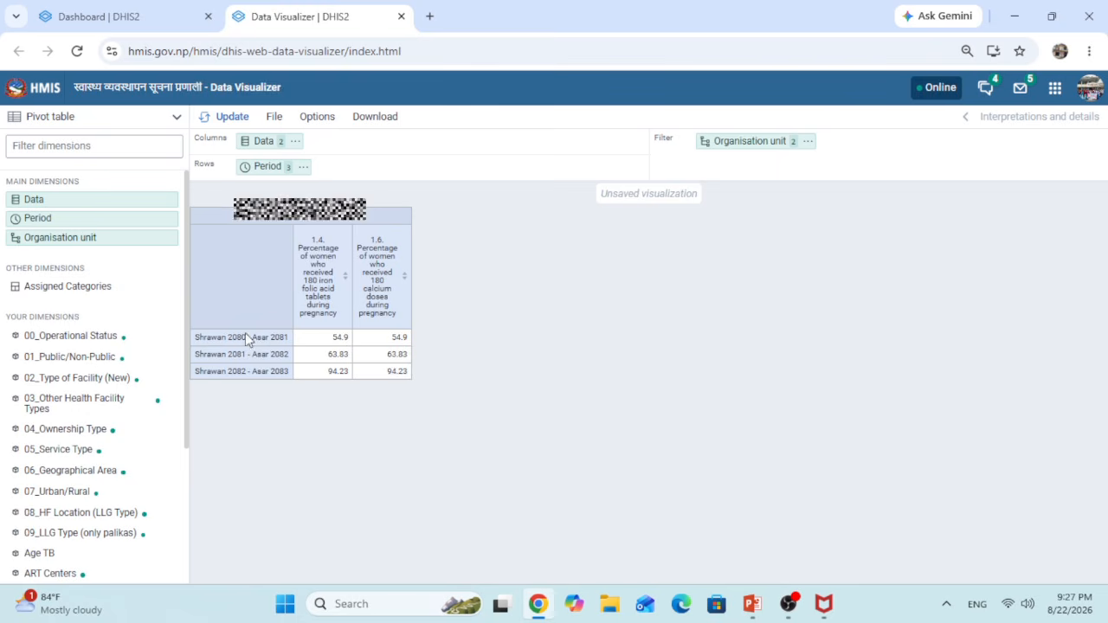
drag(207, 337, 401, 373)
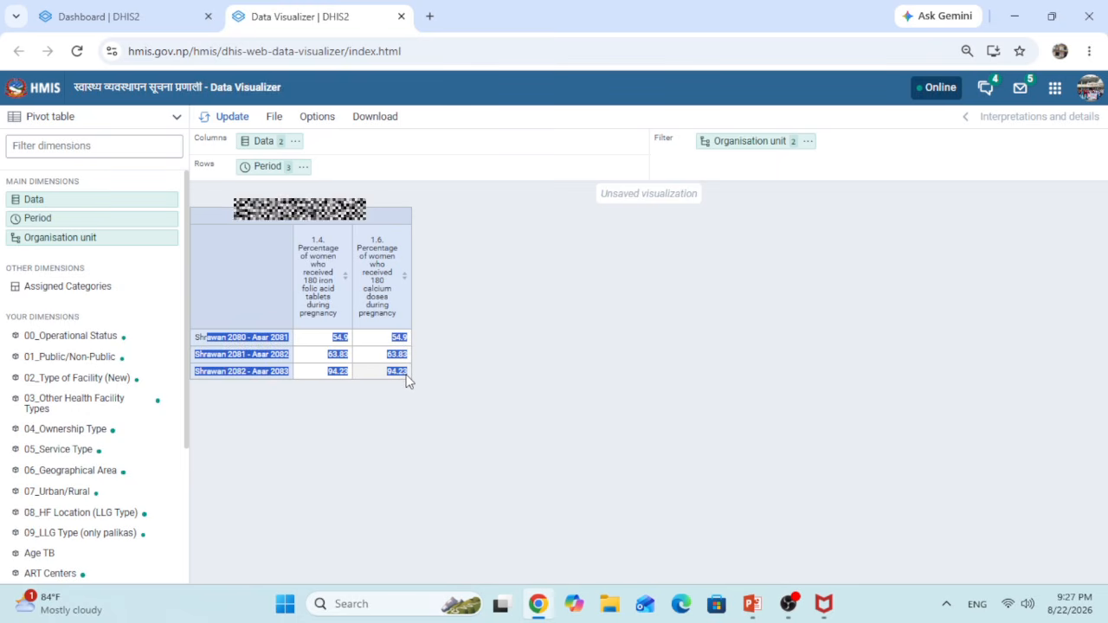
click(752, 604)
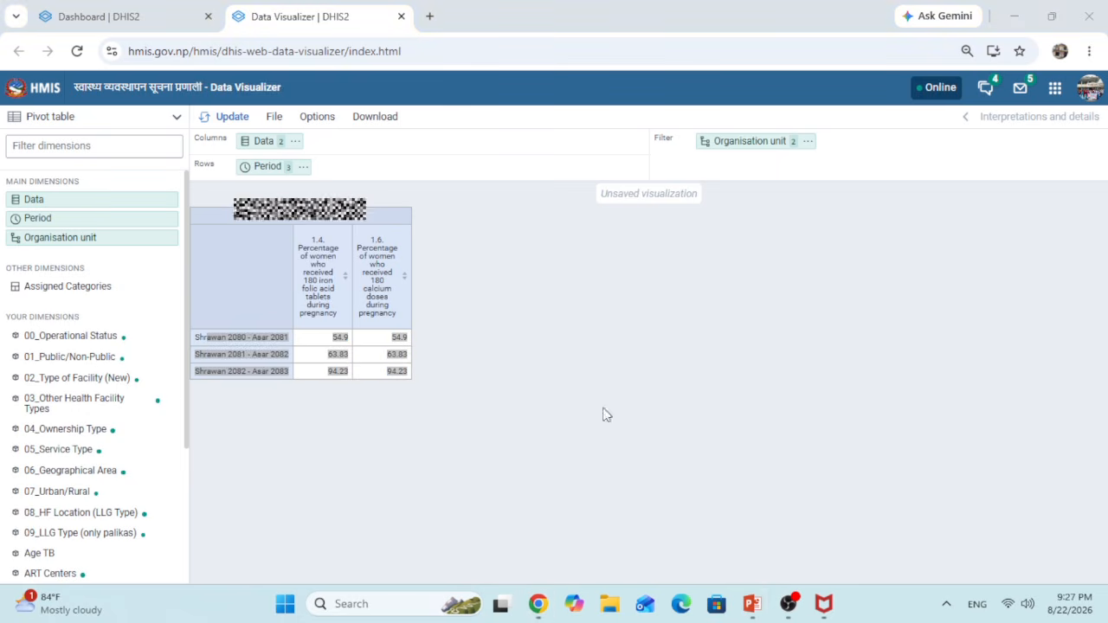